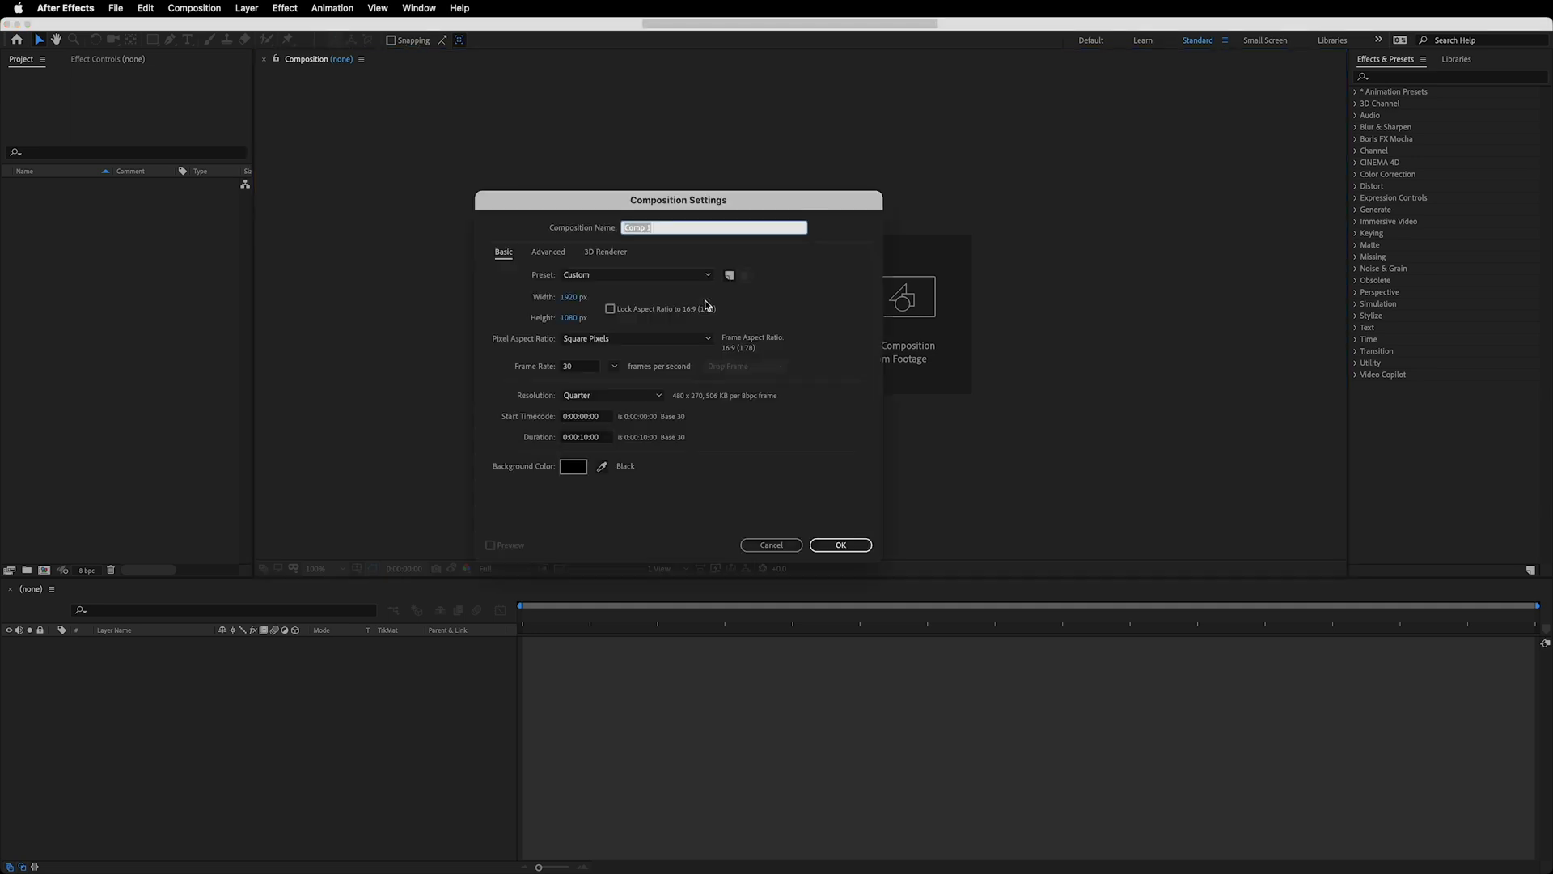
- Create a composition named Transition at 1920 x 1080 px, 30 fps, 0:00:10:00 long, with a black background
type("Transition")
left_click(573, 297)
left_click(570, 317)
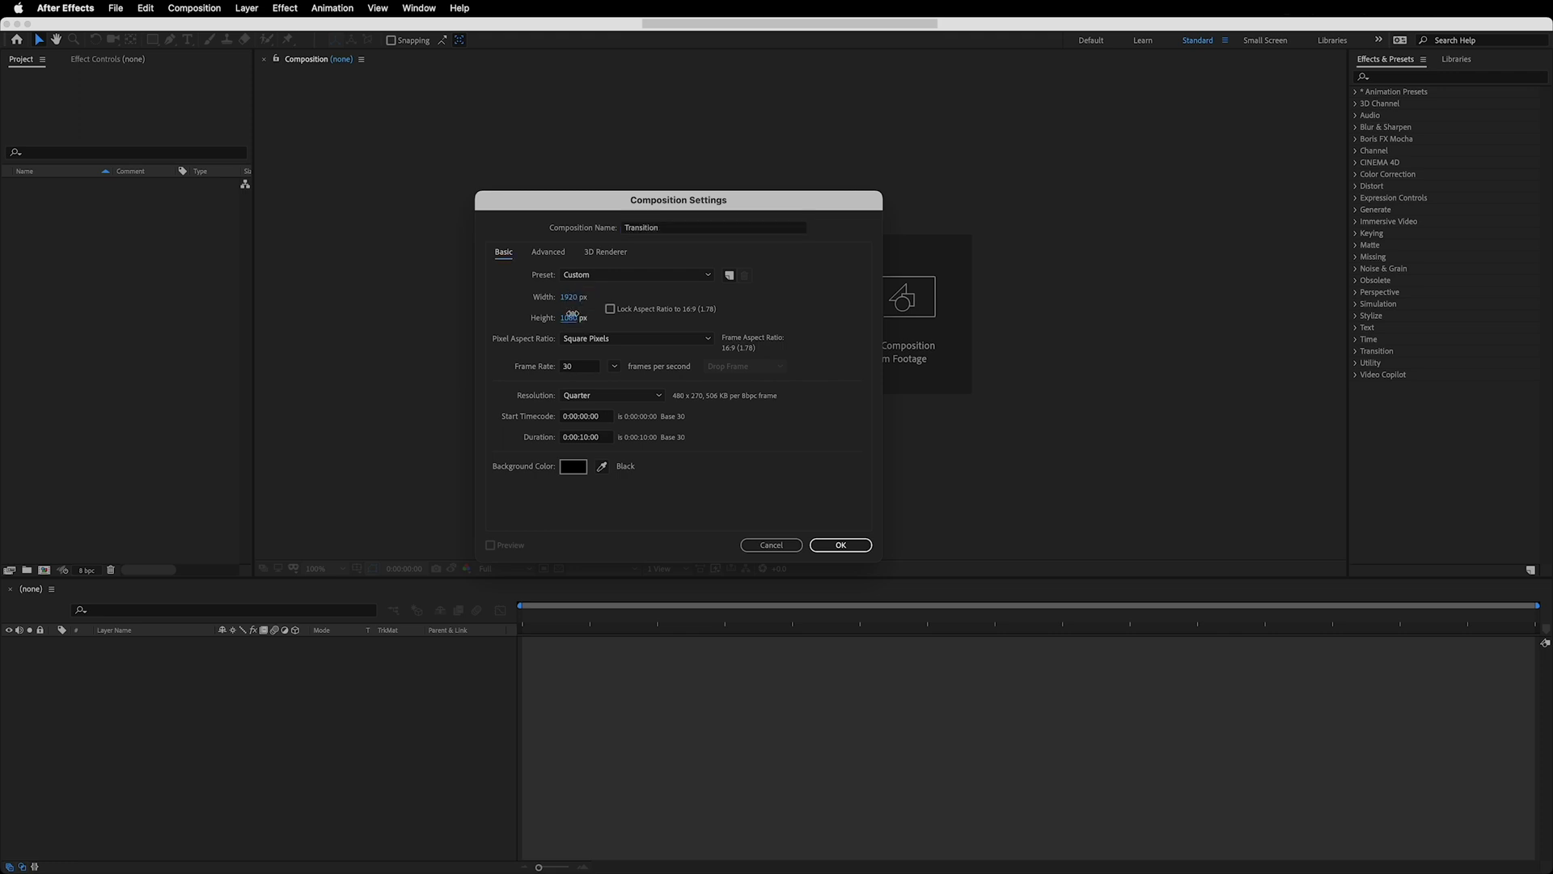
left_click(586, 363)
left_click(579, 440)
left_click(573, 466)
left_click_drag(148, 310, 256, 362)
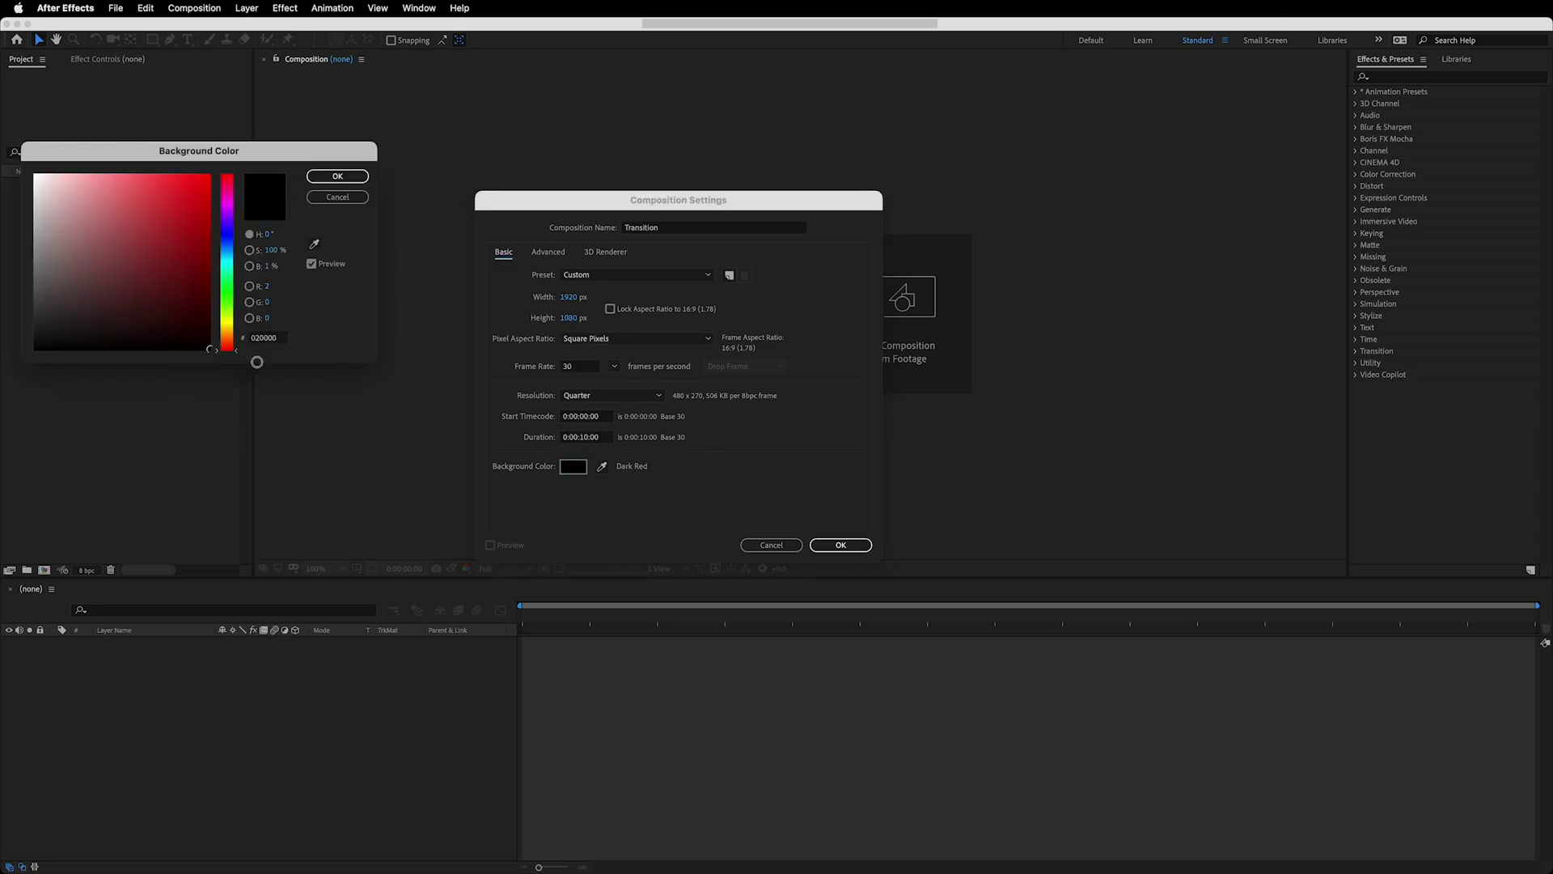
left_click(338, 175)
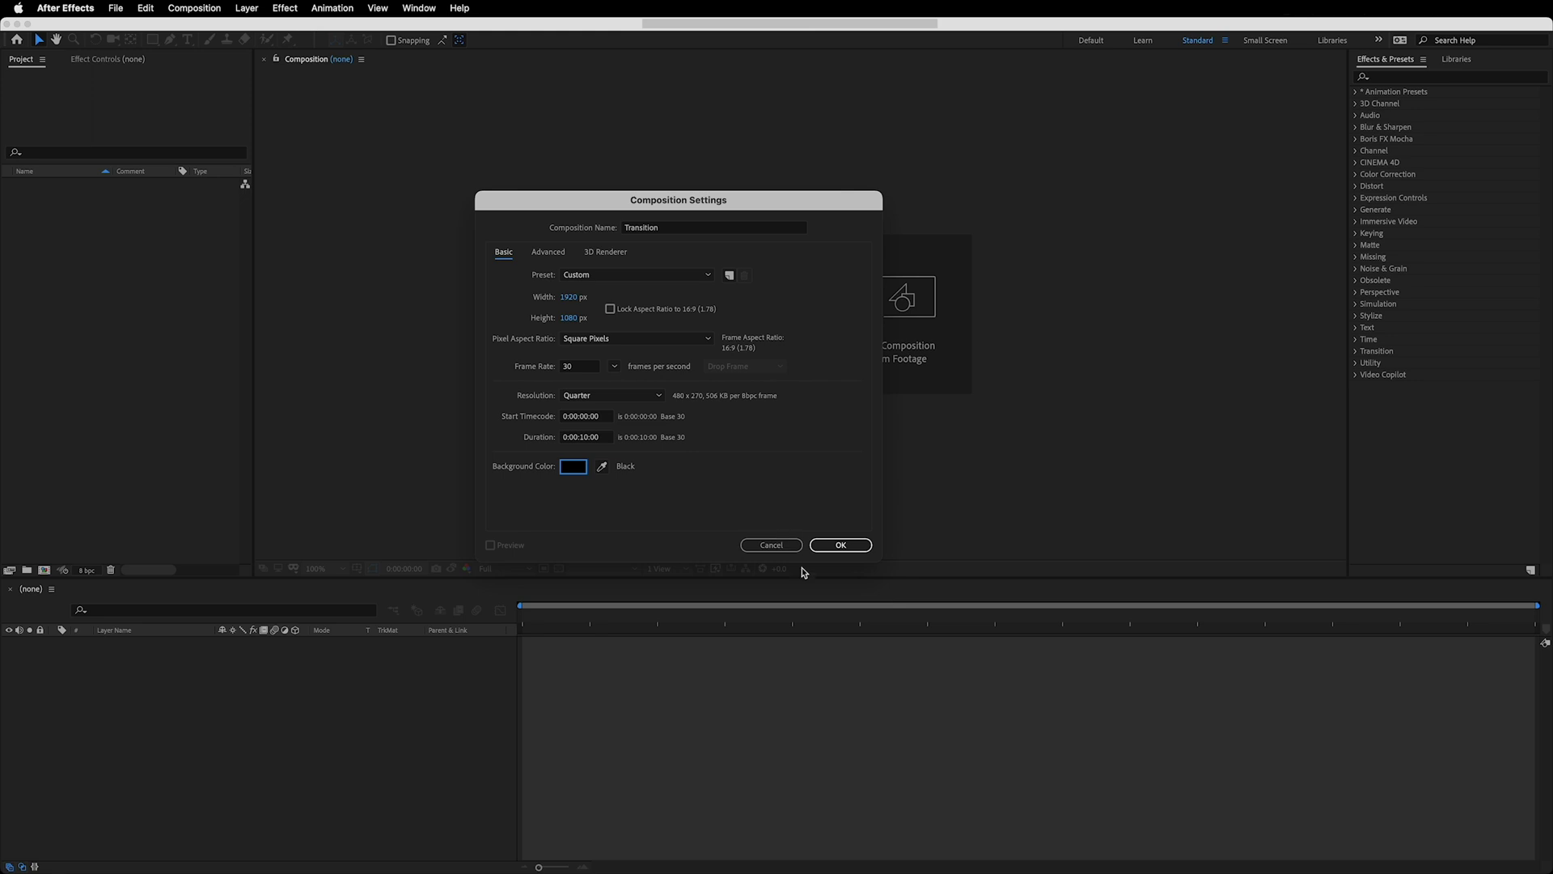
left_click(840, 545)
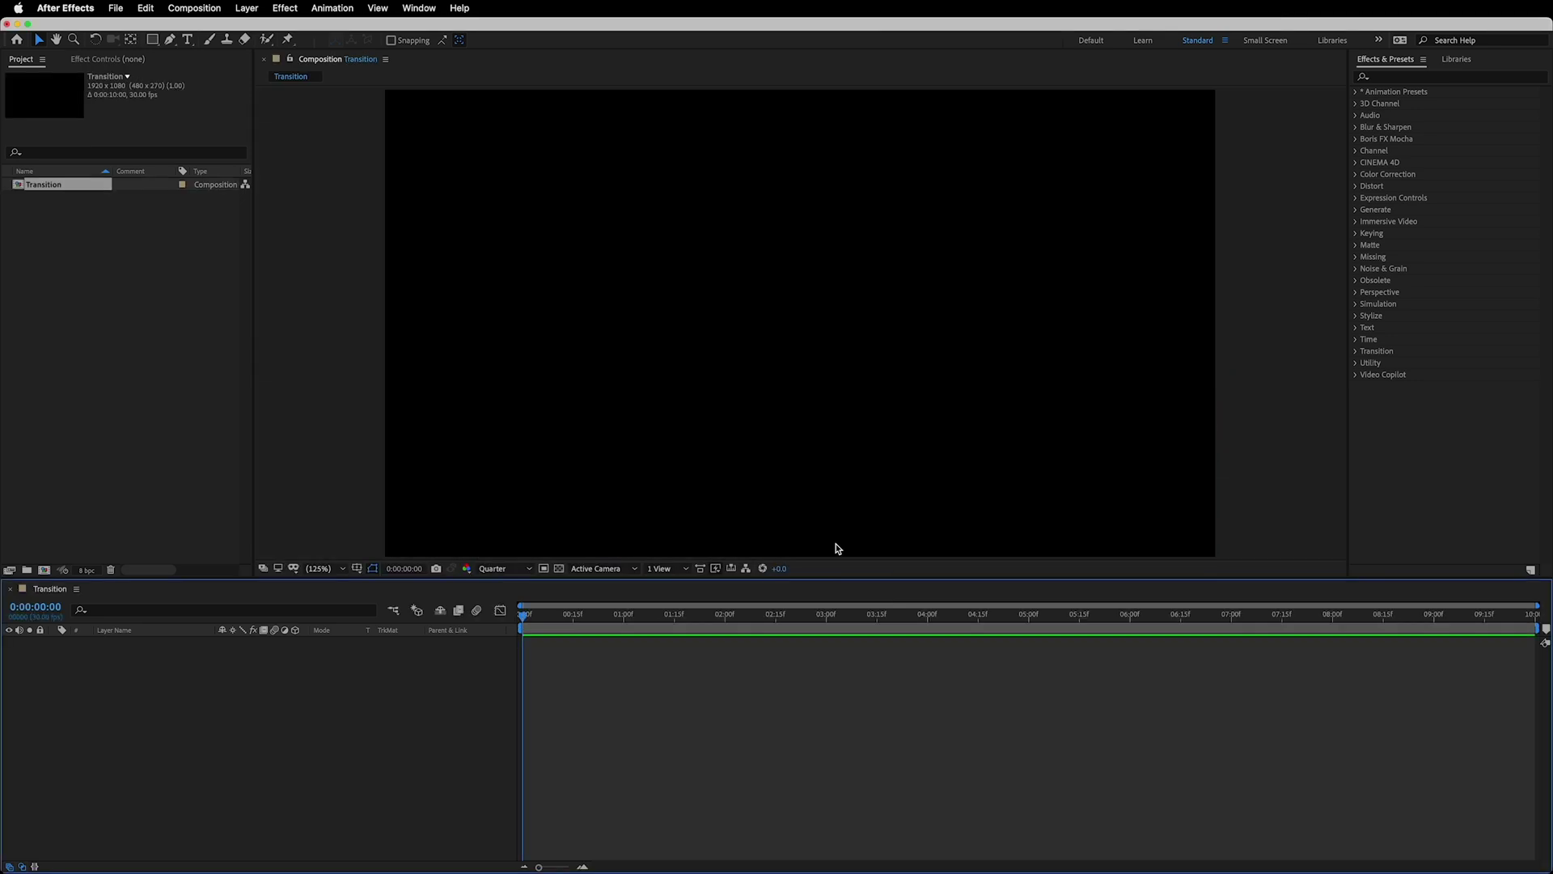
- Import the footage files CLIP_01.mp4, CLIP_02.mp4 and CLIP_03.mp4 into the project
left_click(117, 12)
mouse_move(161, 226)
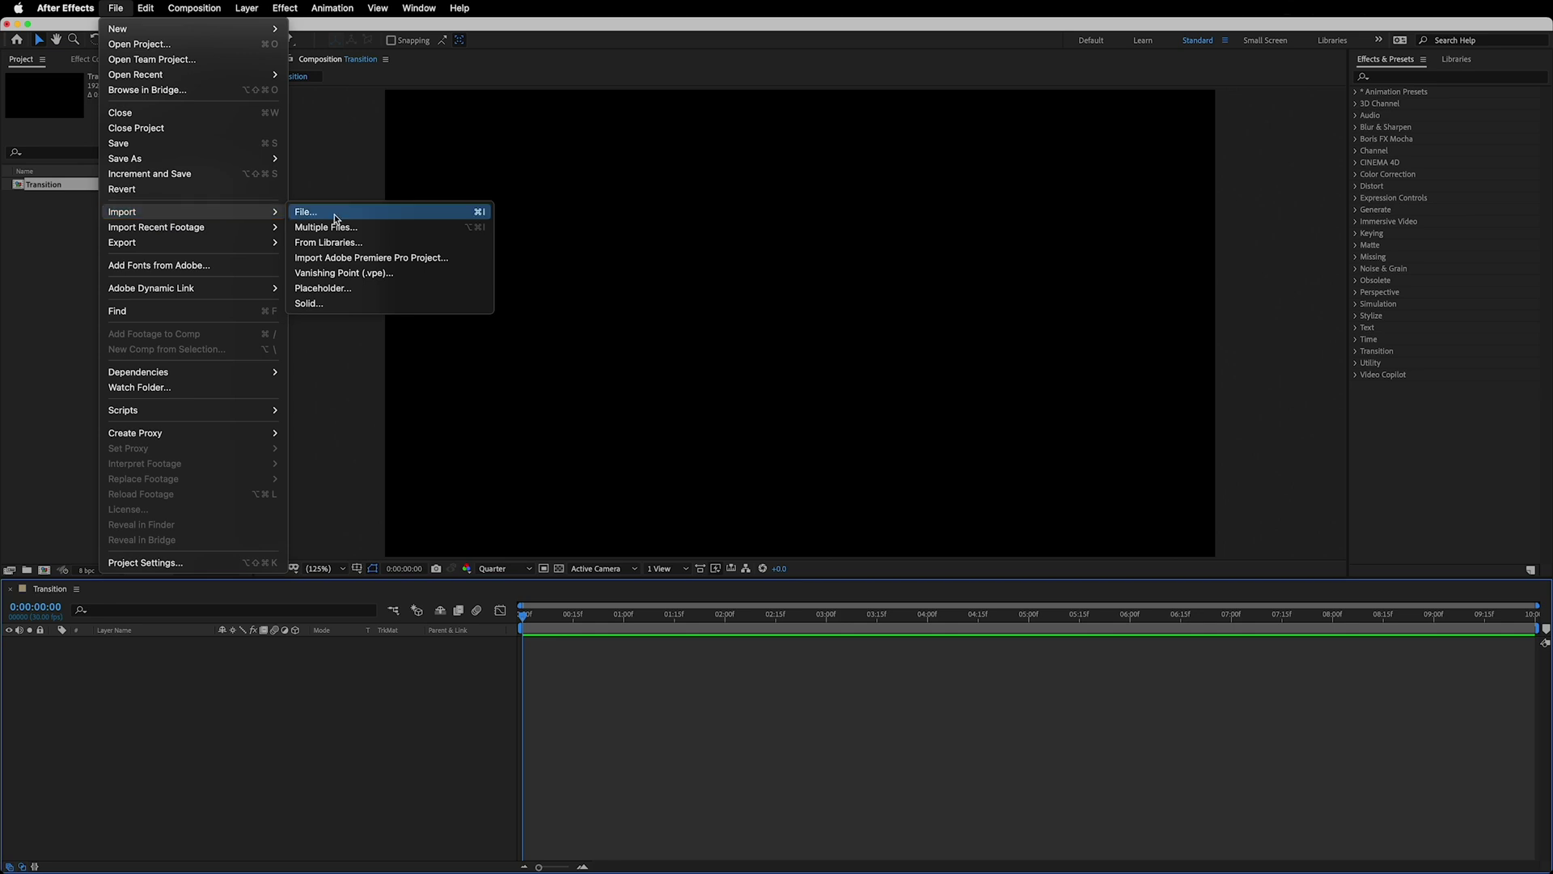
left_click(336, 215)
left_click_drag(860, 172, 411, 198)
left_click(1218, 662)
left_click(69, 291)
- Add CLIP_01.mp4 and CLIP_02.mp4 to the Transition timeline, with CLIP_01 stacked above CLIP_02
left_click(55, 200)
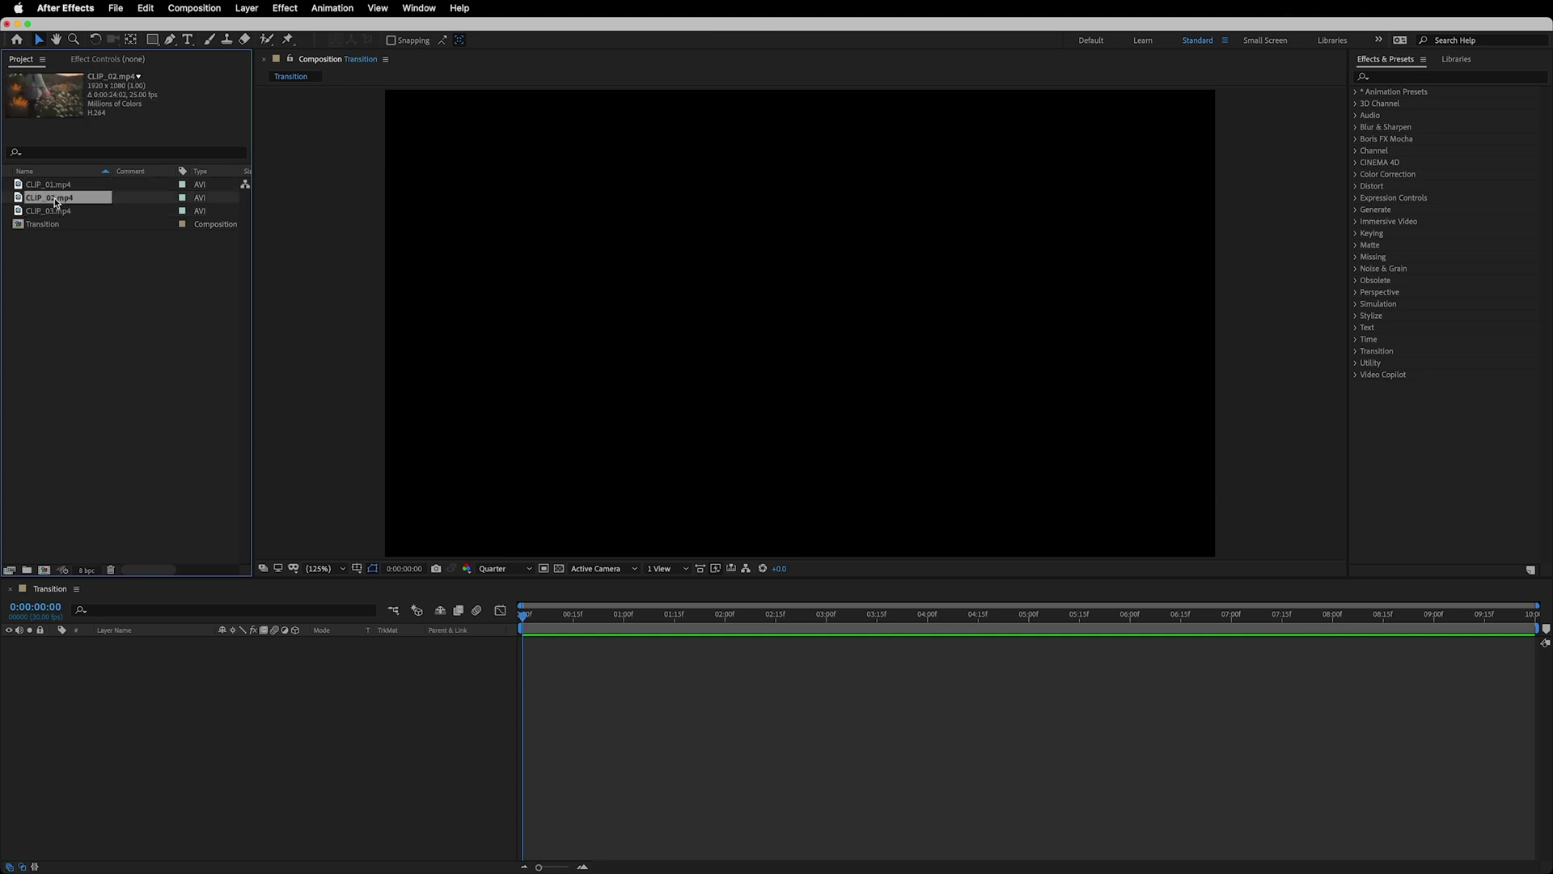
left_click(52, 186, "shift")
left_click_drag(73, 186, 160, 702)
left_click(248, 710)
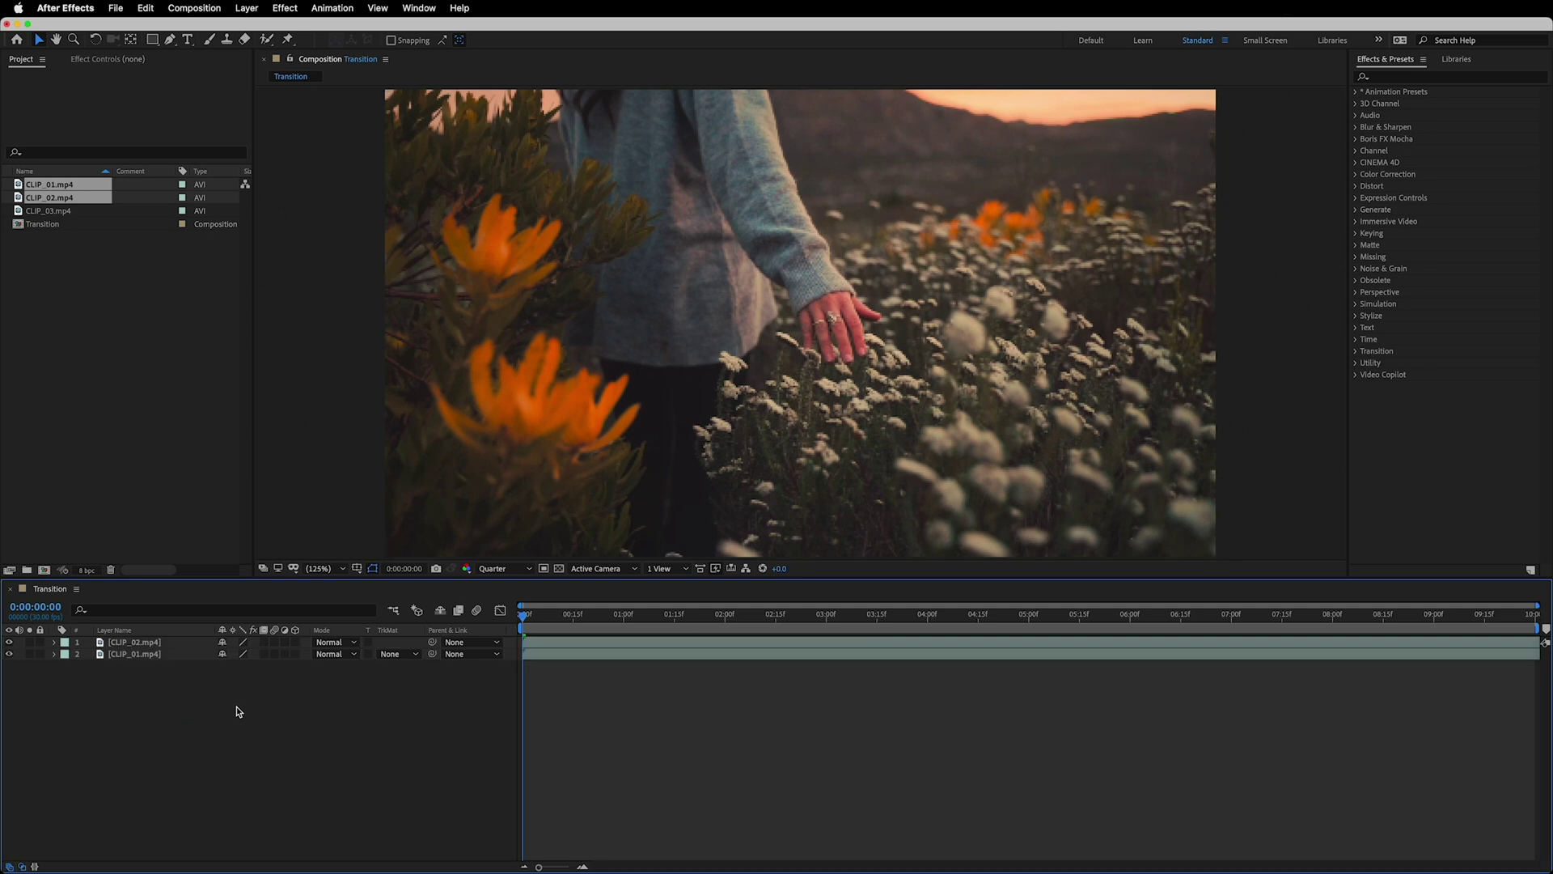
left_click_drag(165, 645, 157, 686)
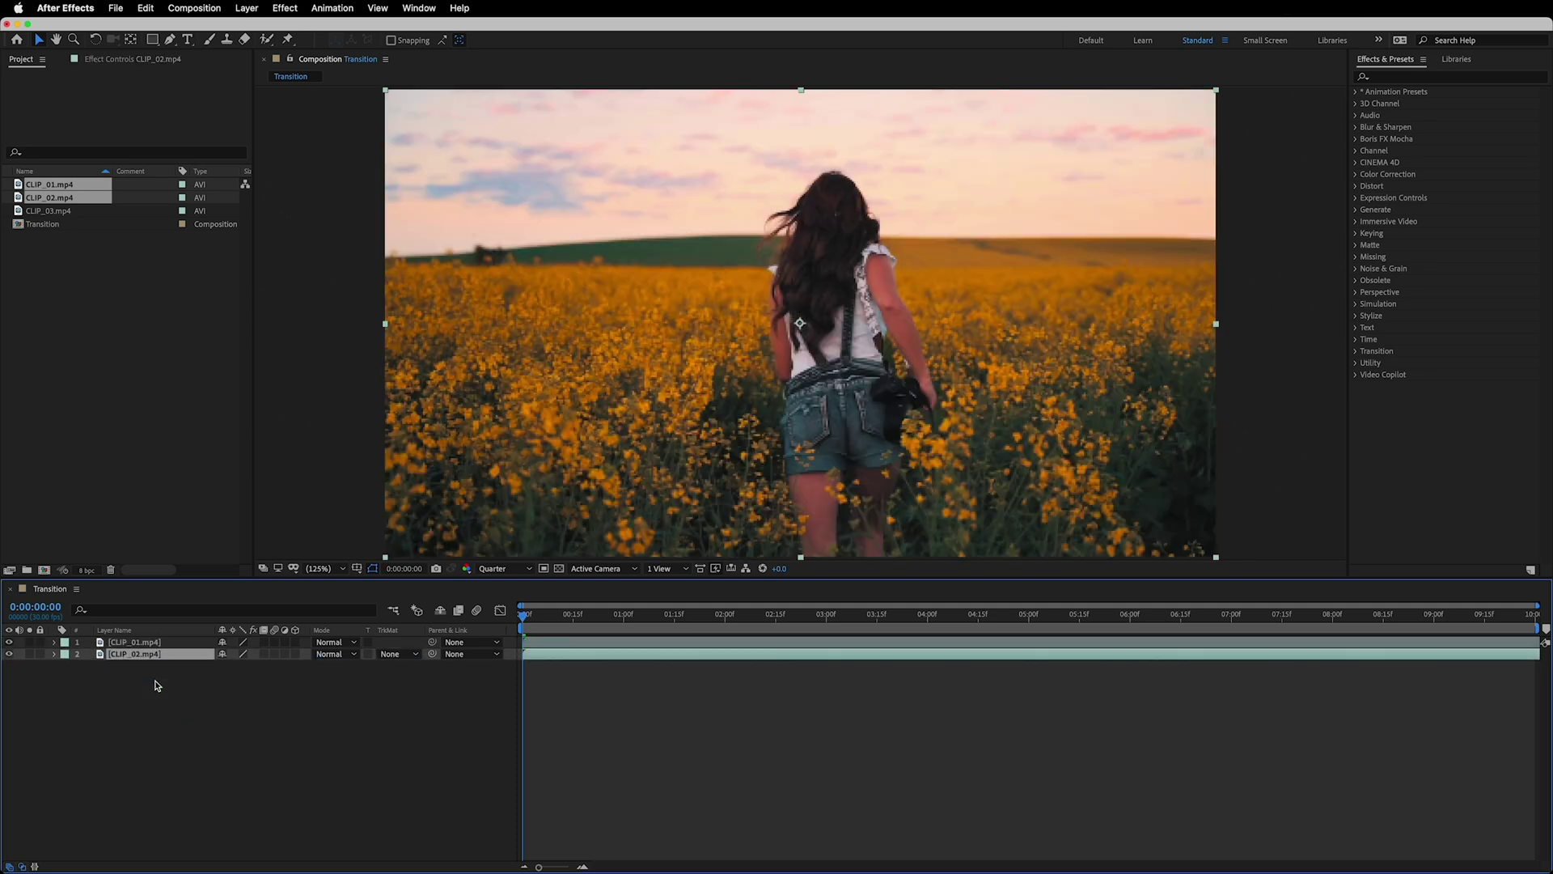
left_click(155, 680)
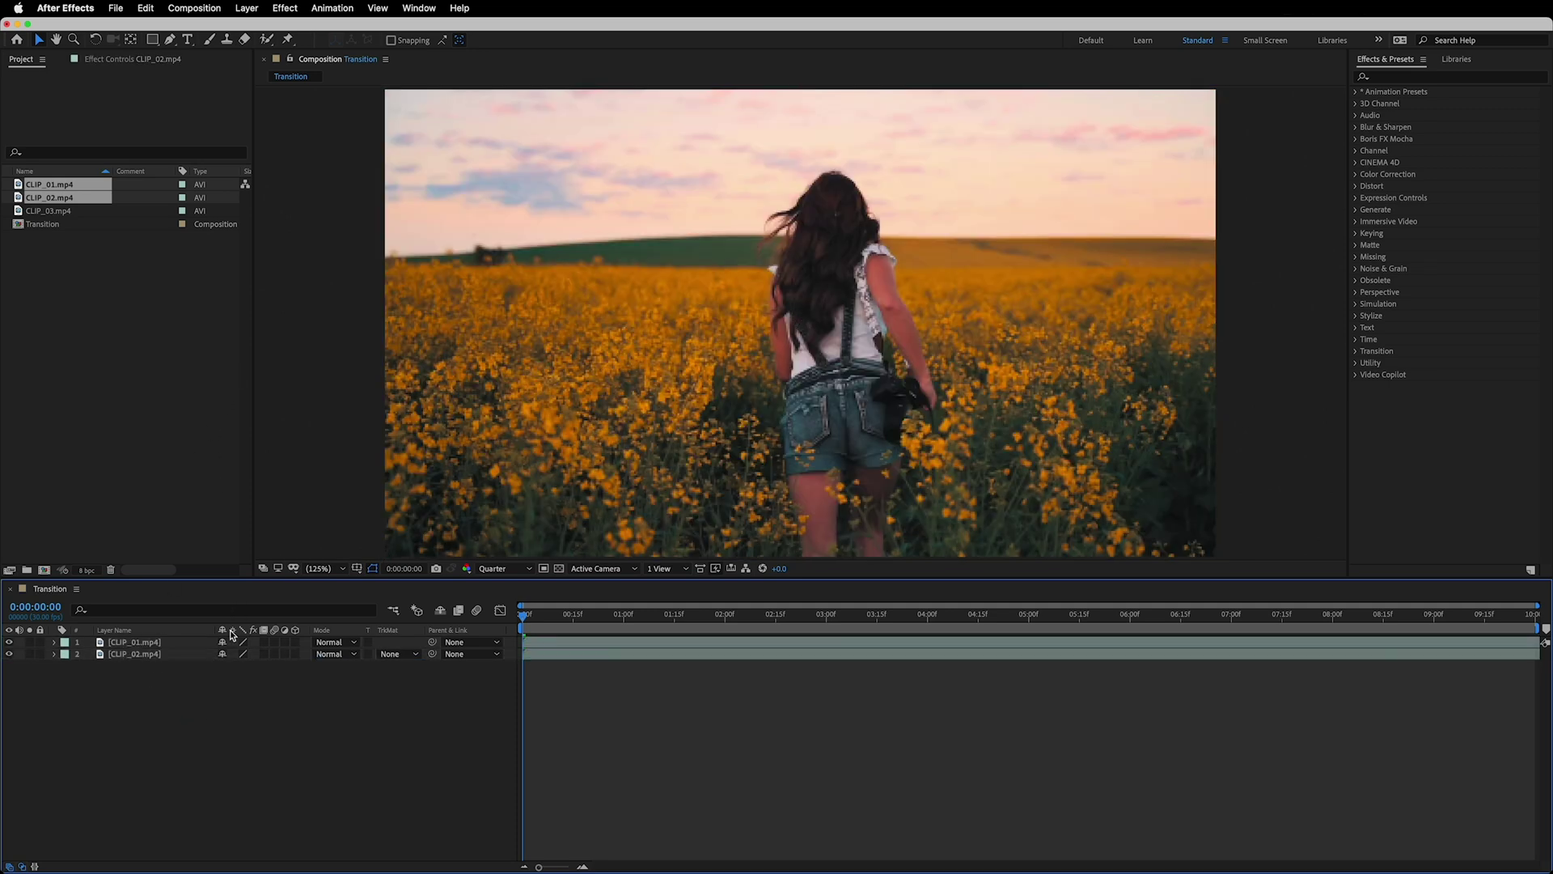
- Add an adjustment layer above the clips and name it Zoom IN
left_click_drag(114, 715, 995, 735)
right_click(241, 738)
mouse_move(252, 707)
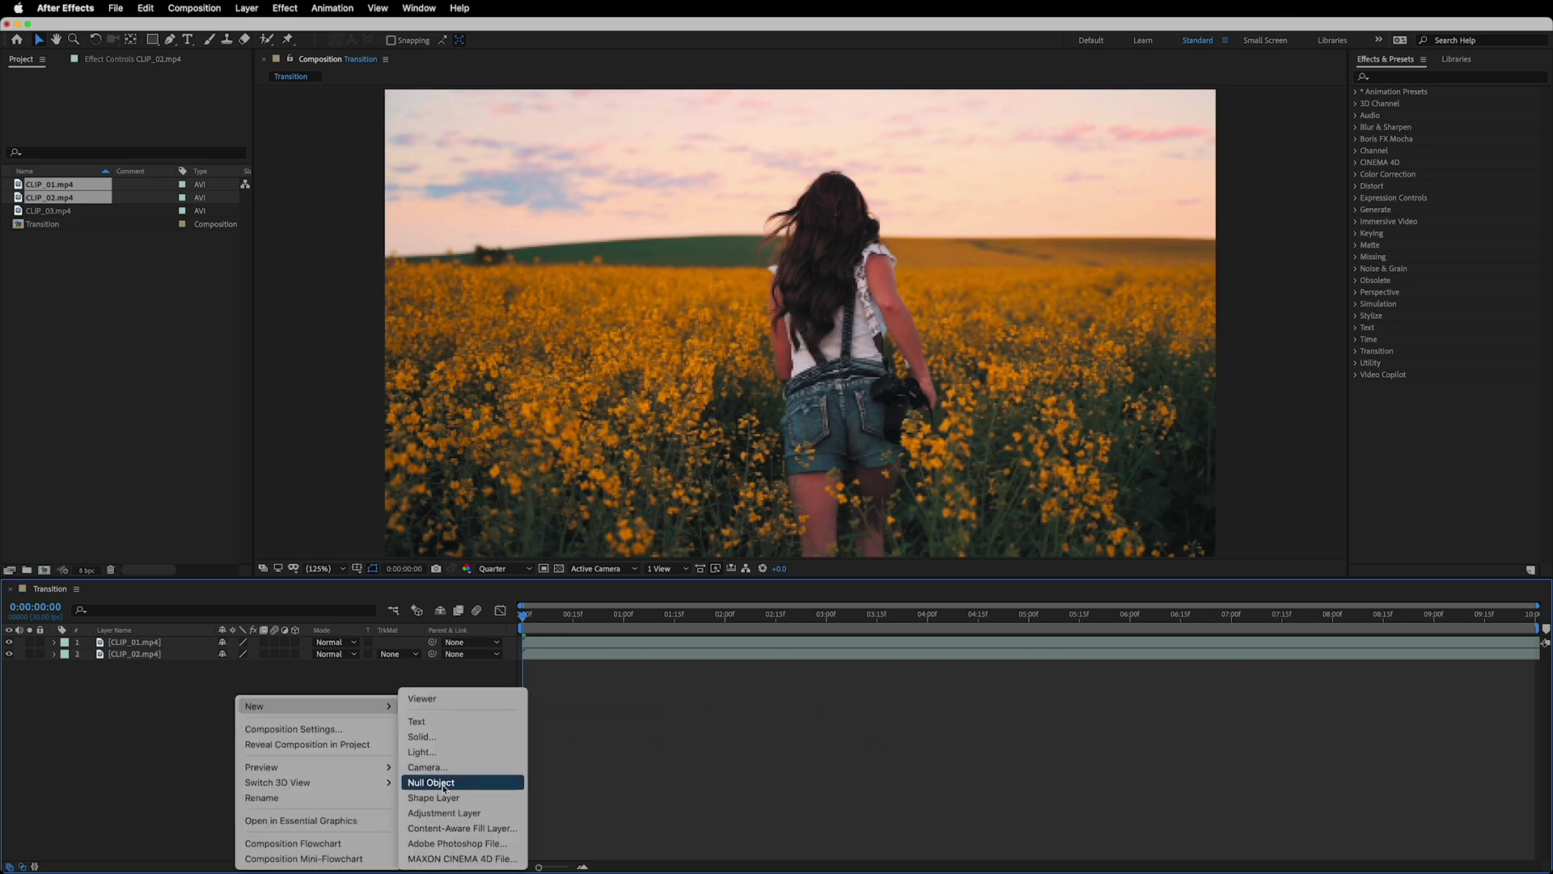
left_click(469, 813)
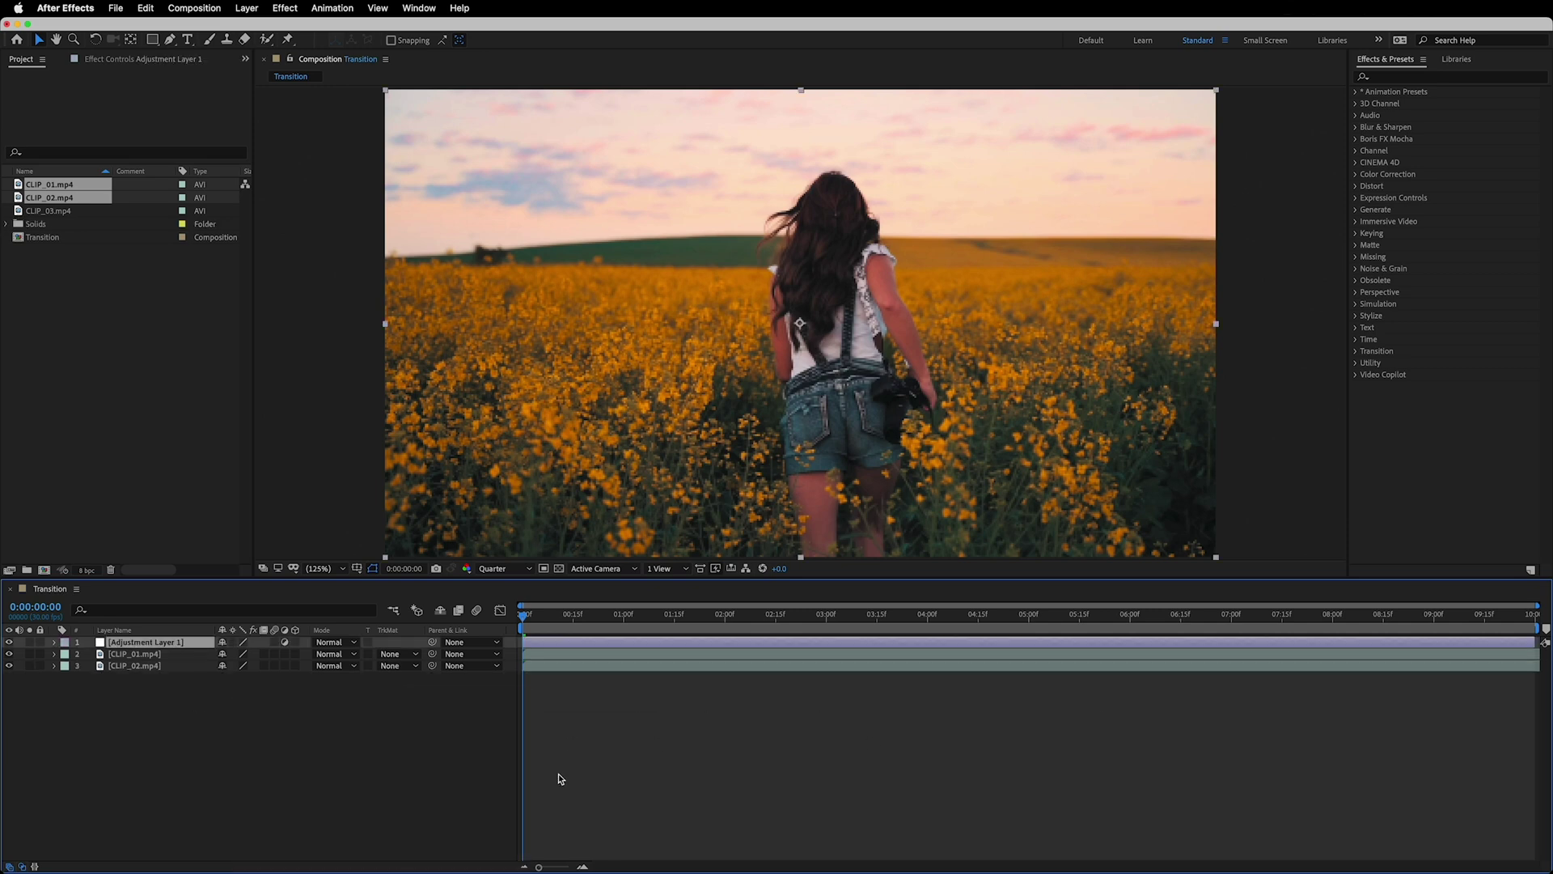
key("Return")
type("Zoom IN")
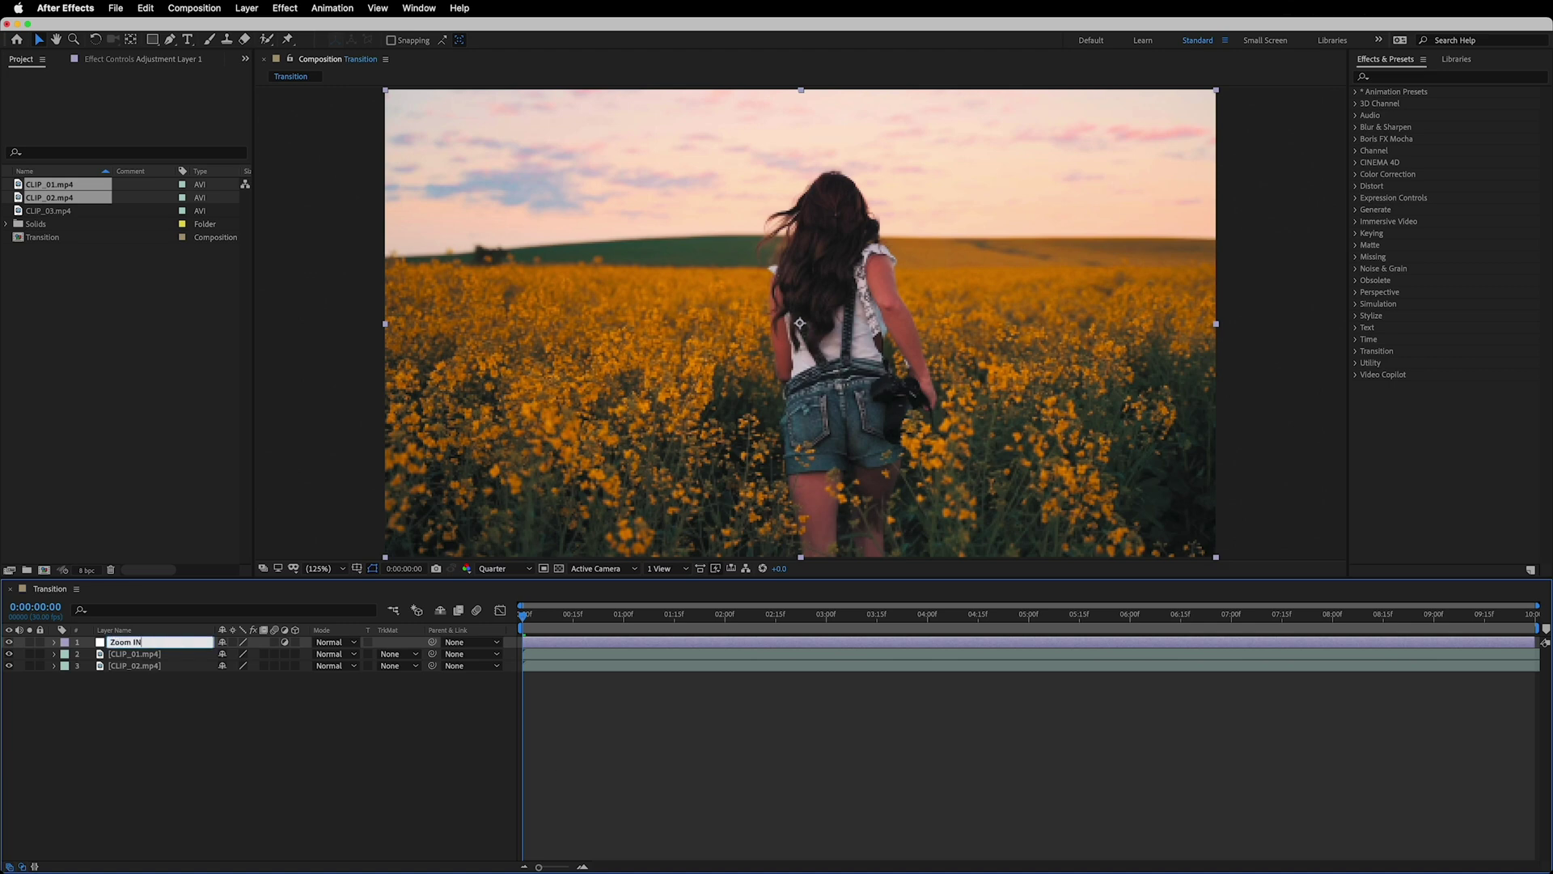
key("Return")
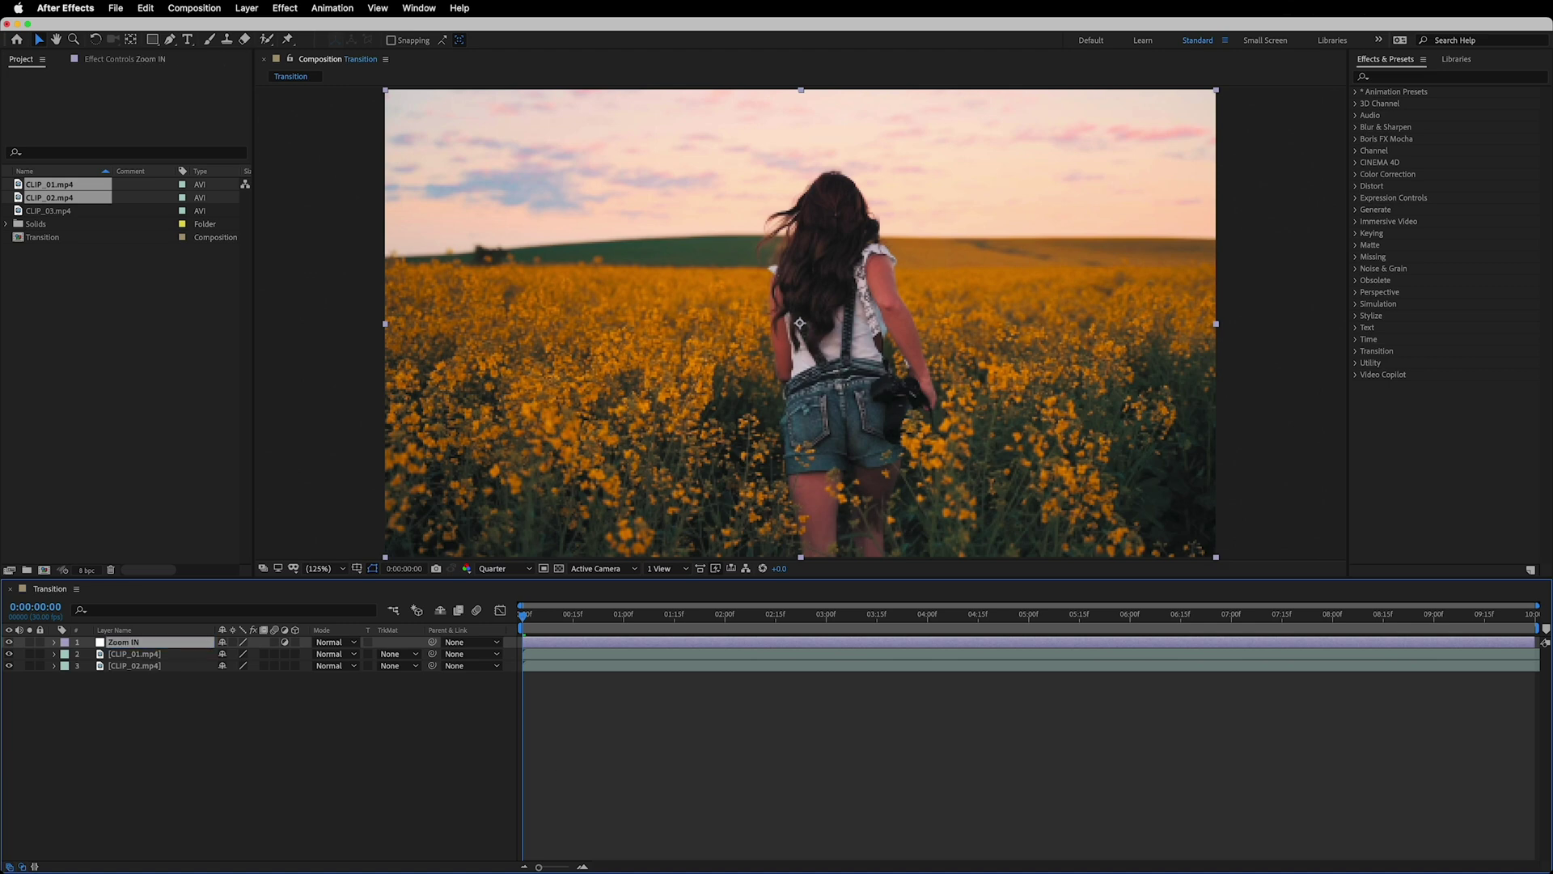
- Duplicate the Zoom IN adjustment layer and rename the copy Zoom OUT
left_click(146, 10)
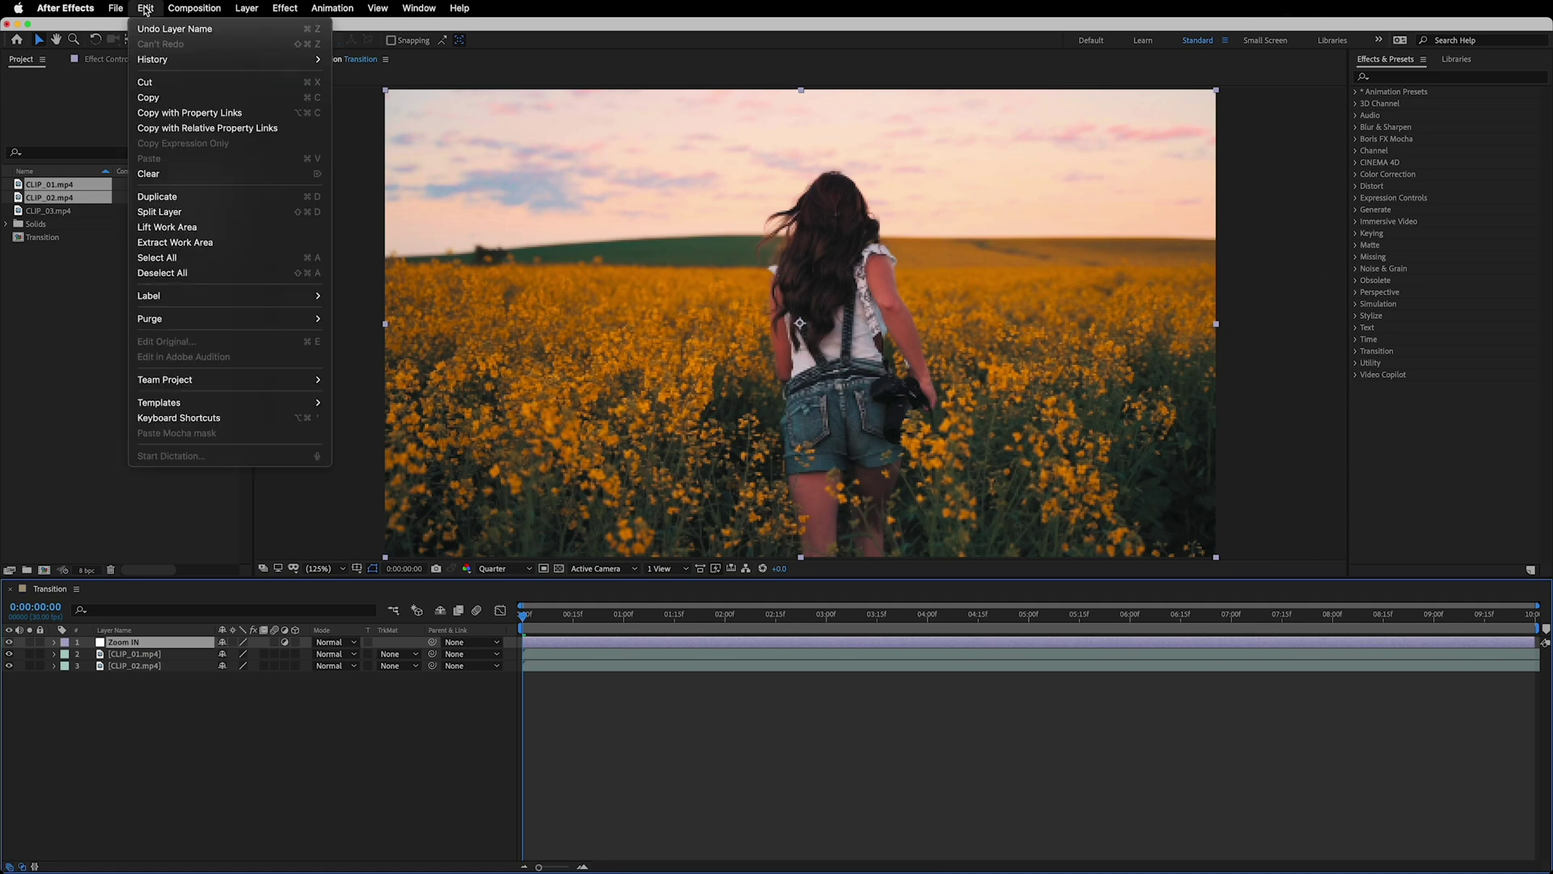
left_click(157, 197)
key("Caps_Lock")
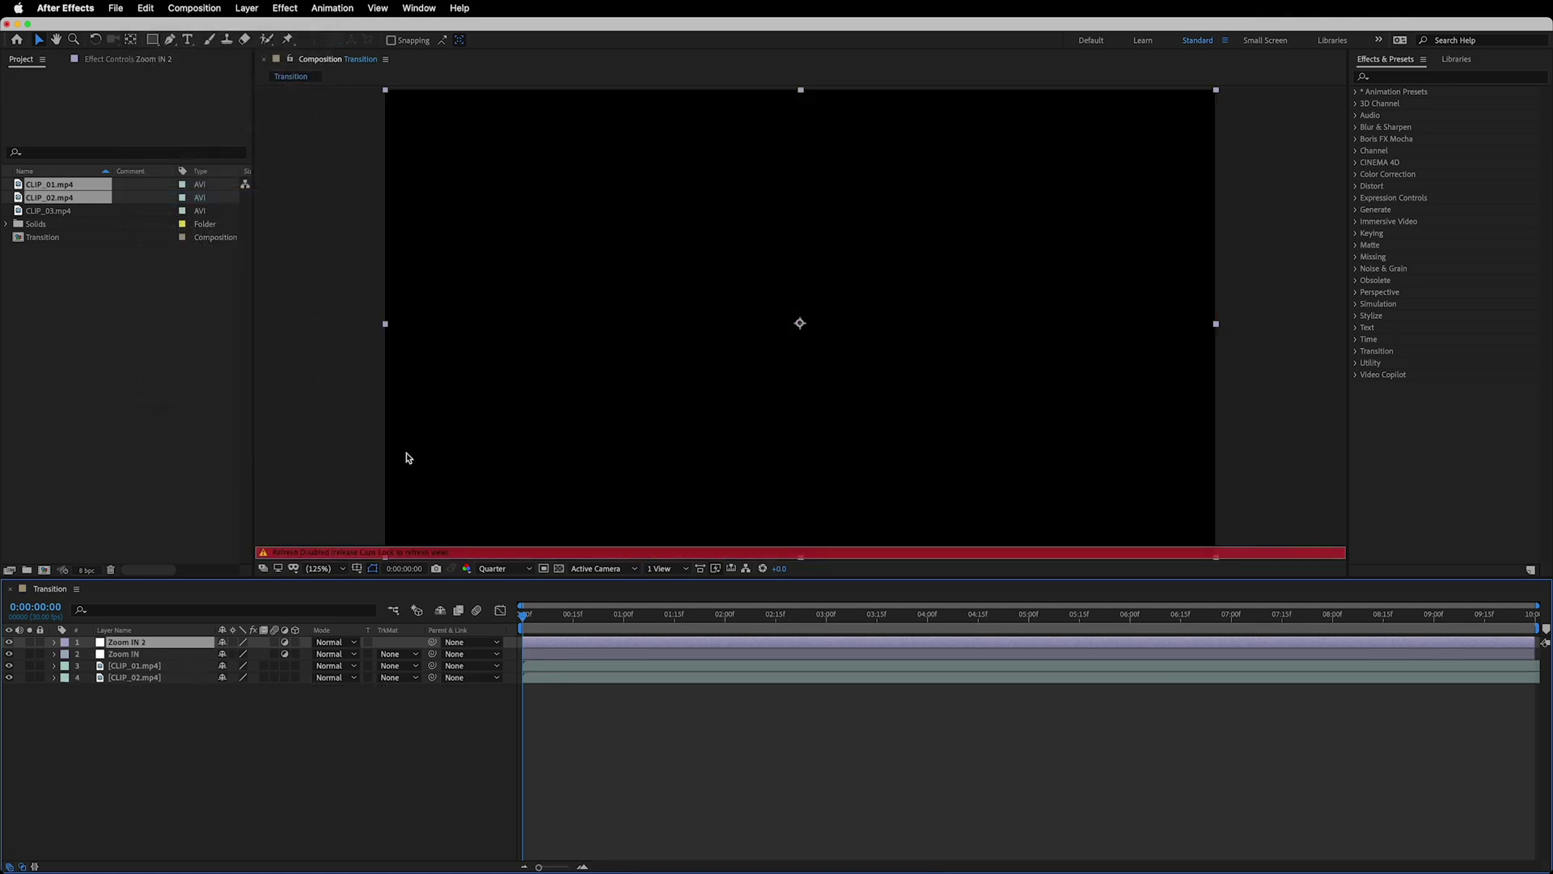
key("Return")
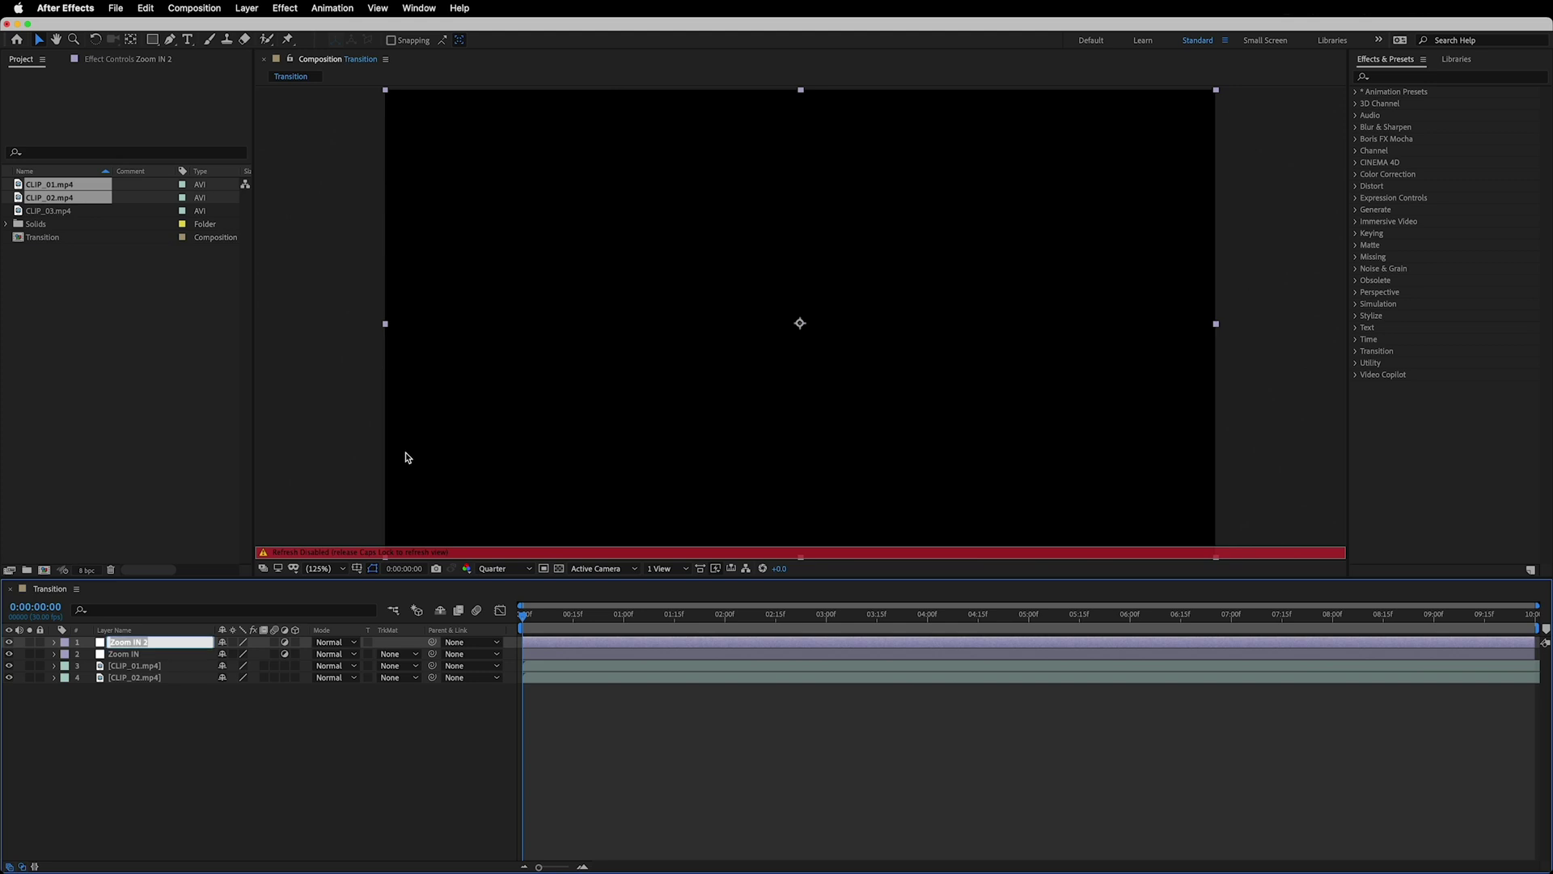
key("Right")
key("BackSpace")
key("BackSpace")
type("OUT")
key("Return")
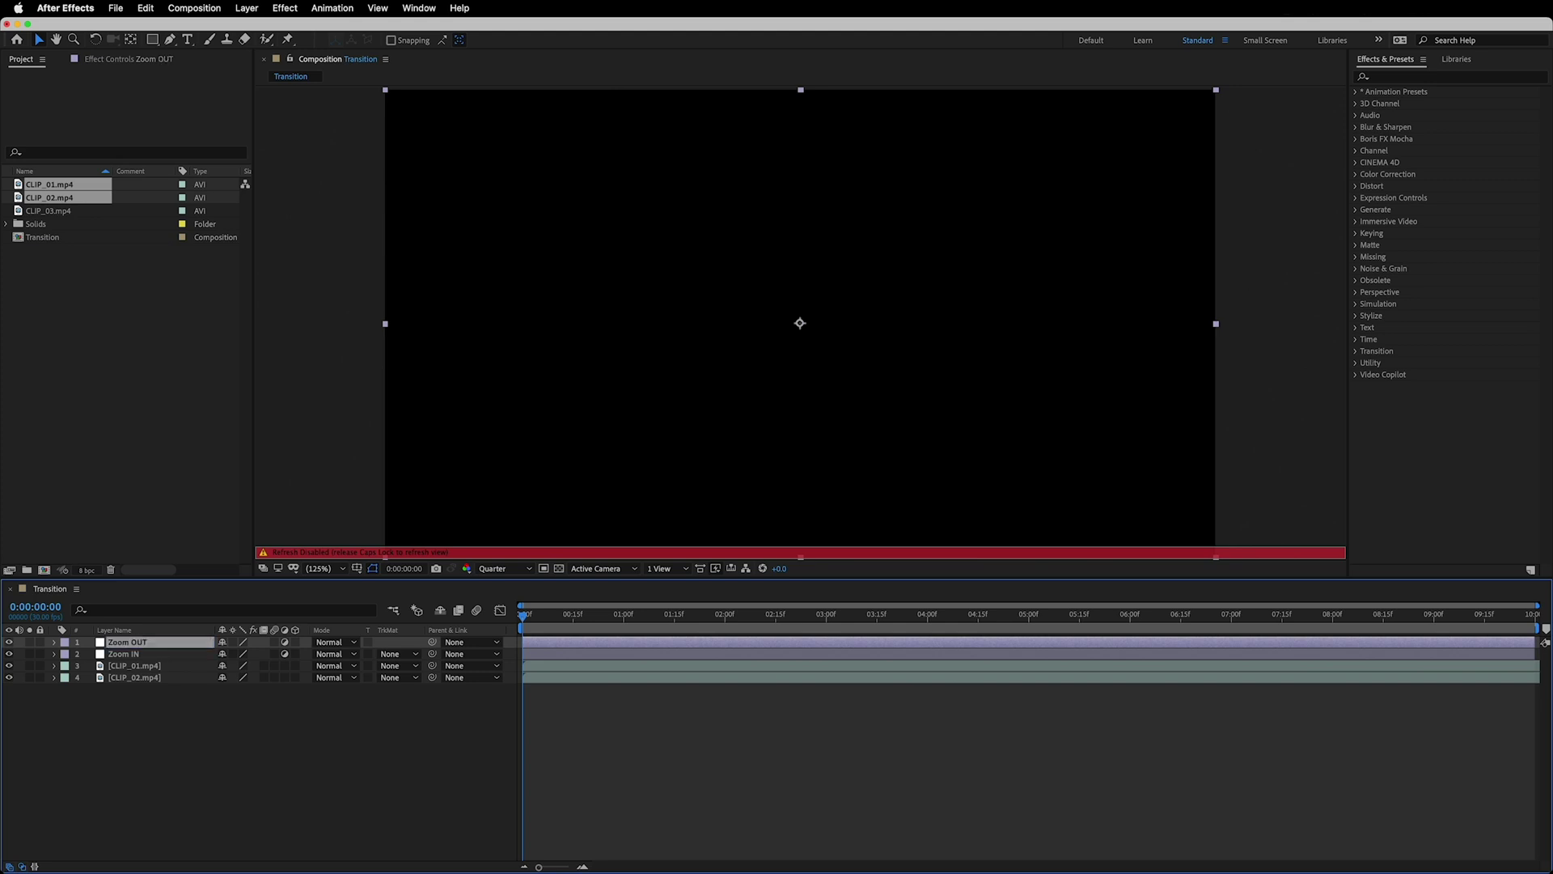
key("Caps_Lock")
- Move the Zoom OUT layer between CLIP_01.mp4 and CLIP_02.mp4 in the layer stack
left_click(94, 790)
left_click_drag(148, 646, 144, 672)
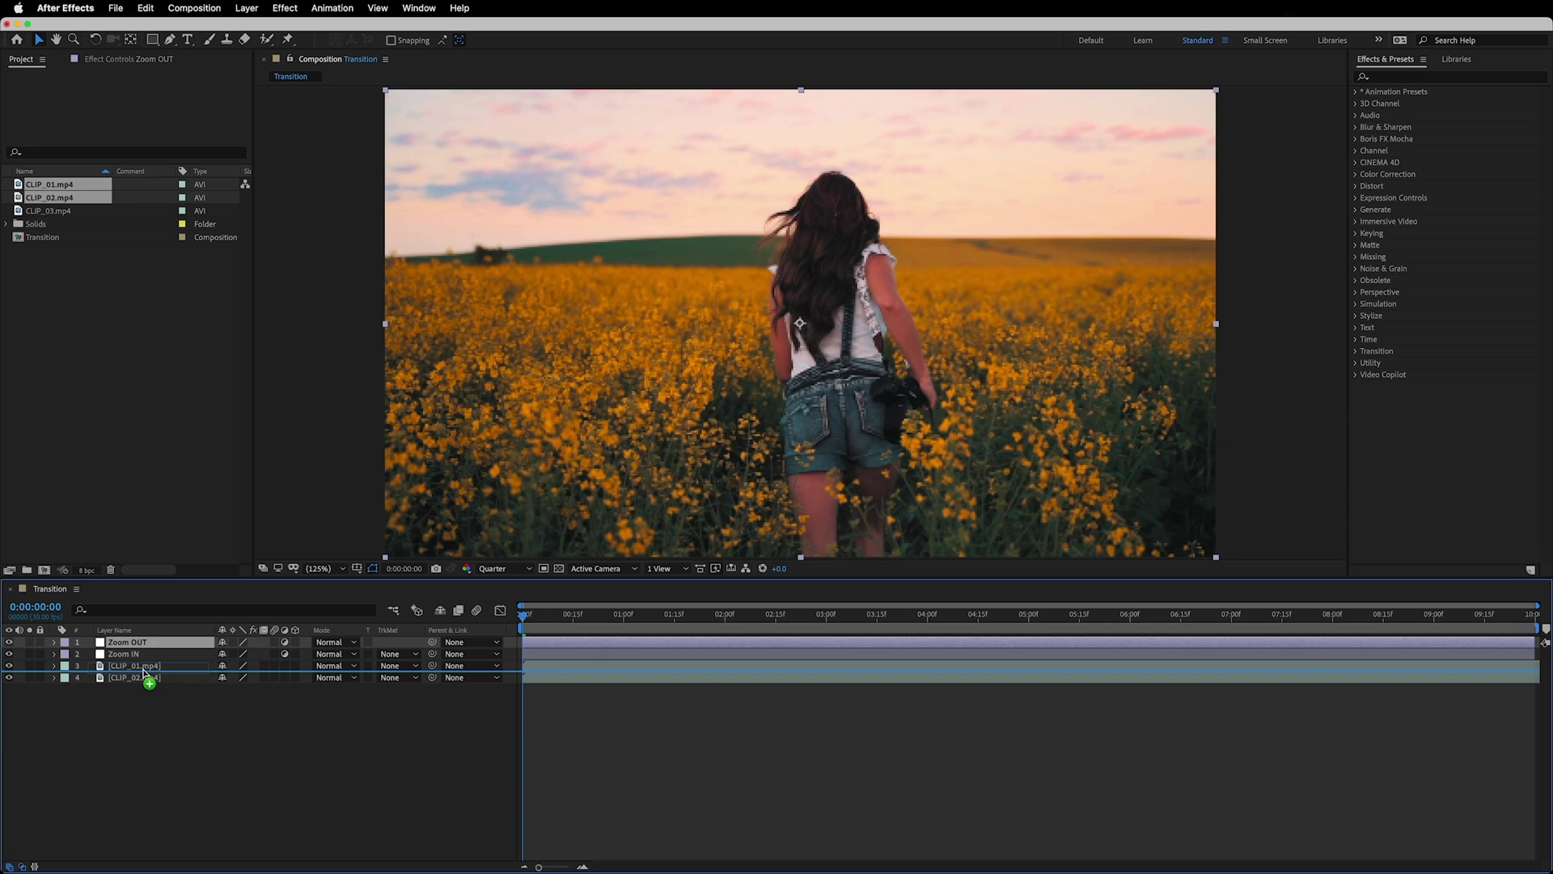
left_click_drag(144, 671, 144, 673)
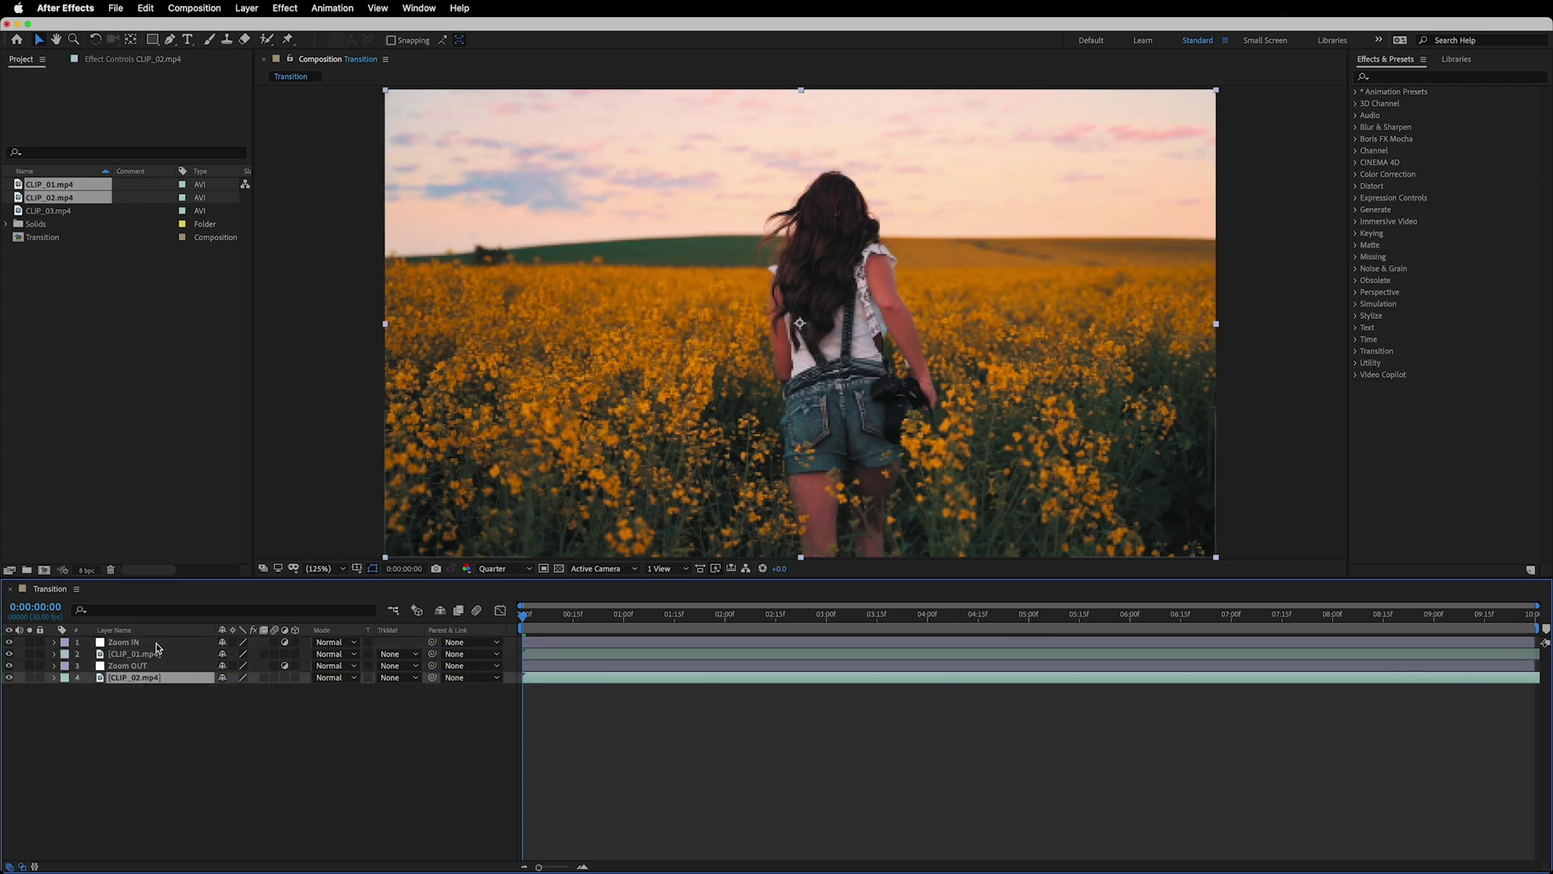
- Trim the ends of the Zoom IN and CLIP_01.mp4 layers to 0:00:04:00
left_click(158, 647)
left_click_drag(566, 621, 928, 623)
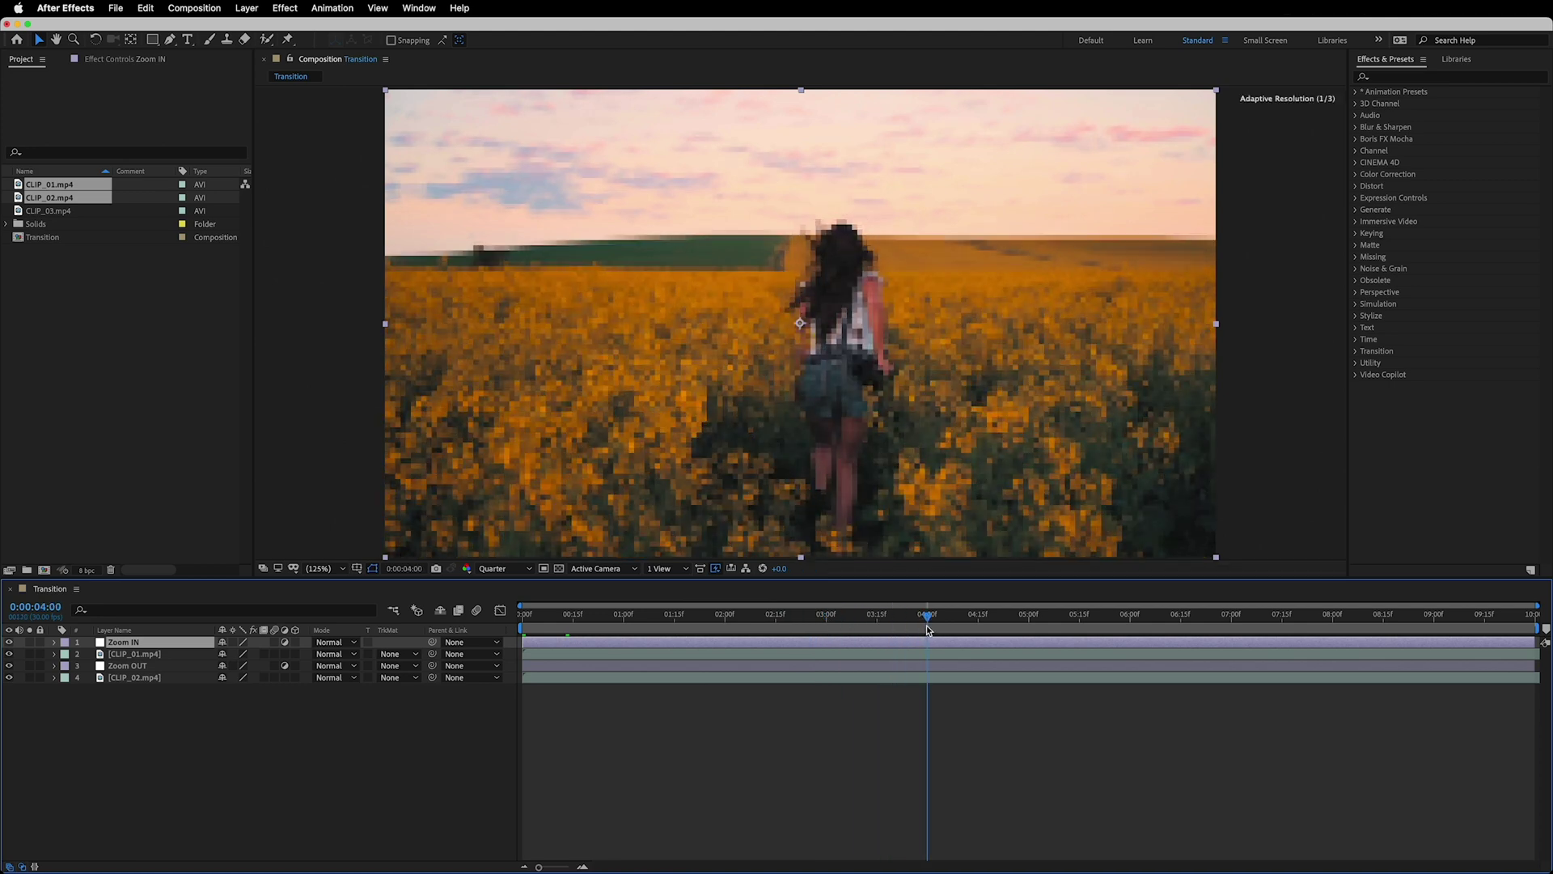
left_click(152, 655, "shift")
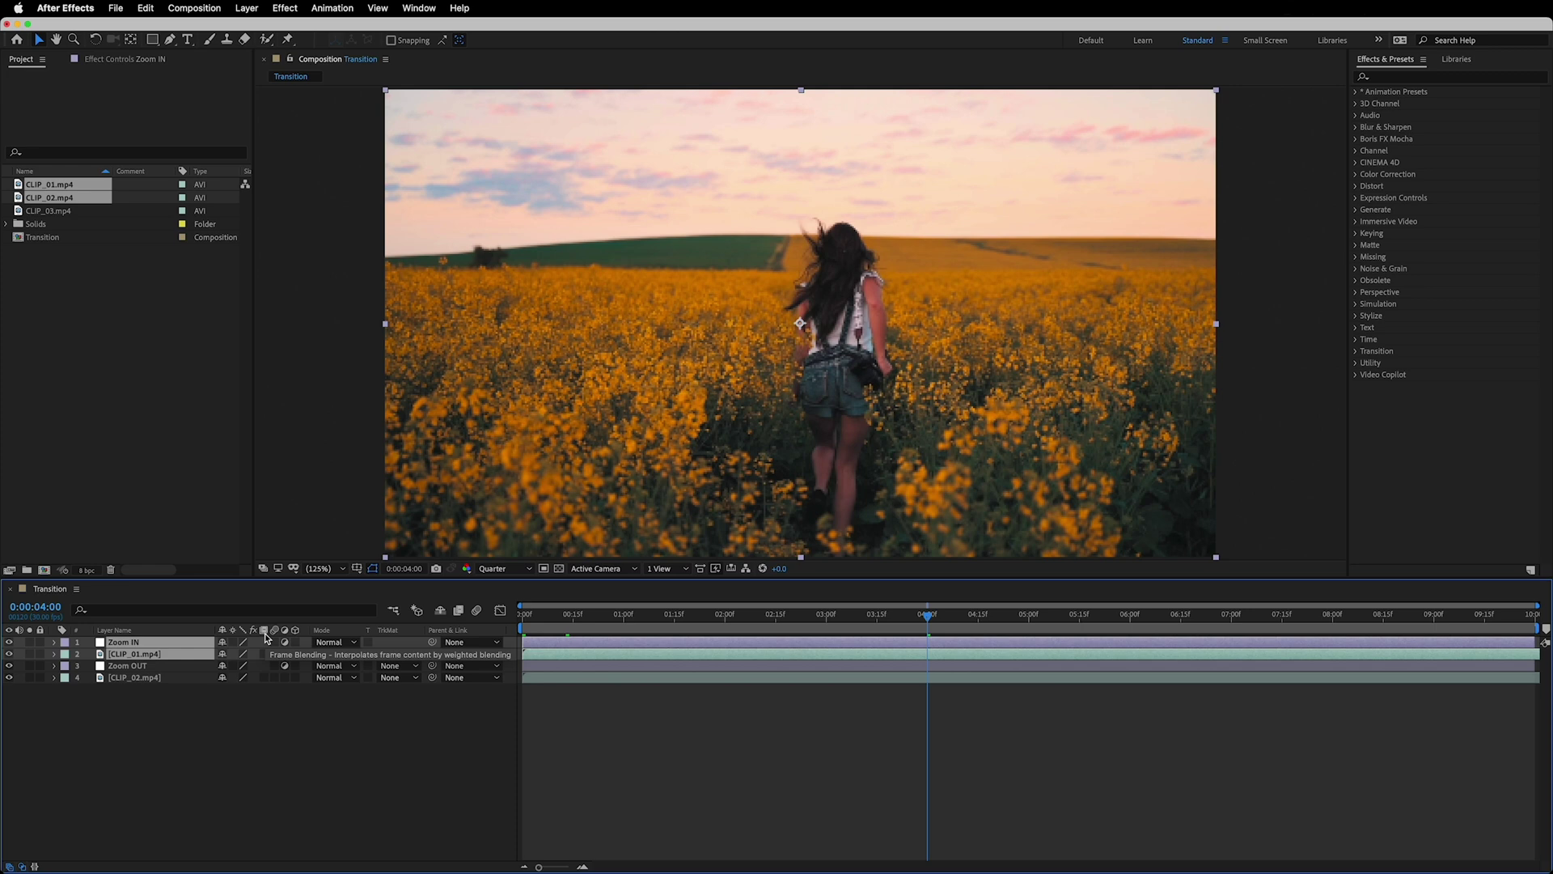
key("alt+bracketright")
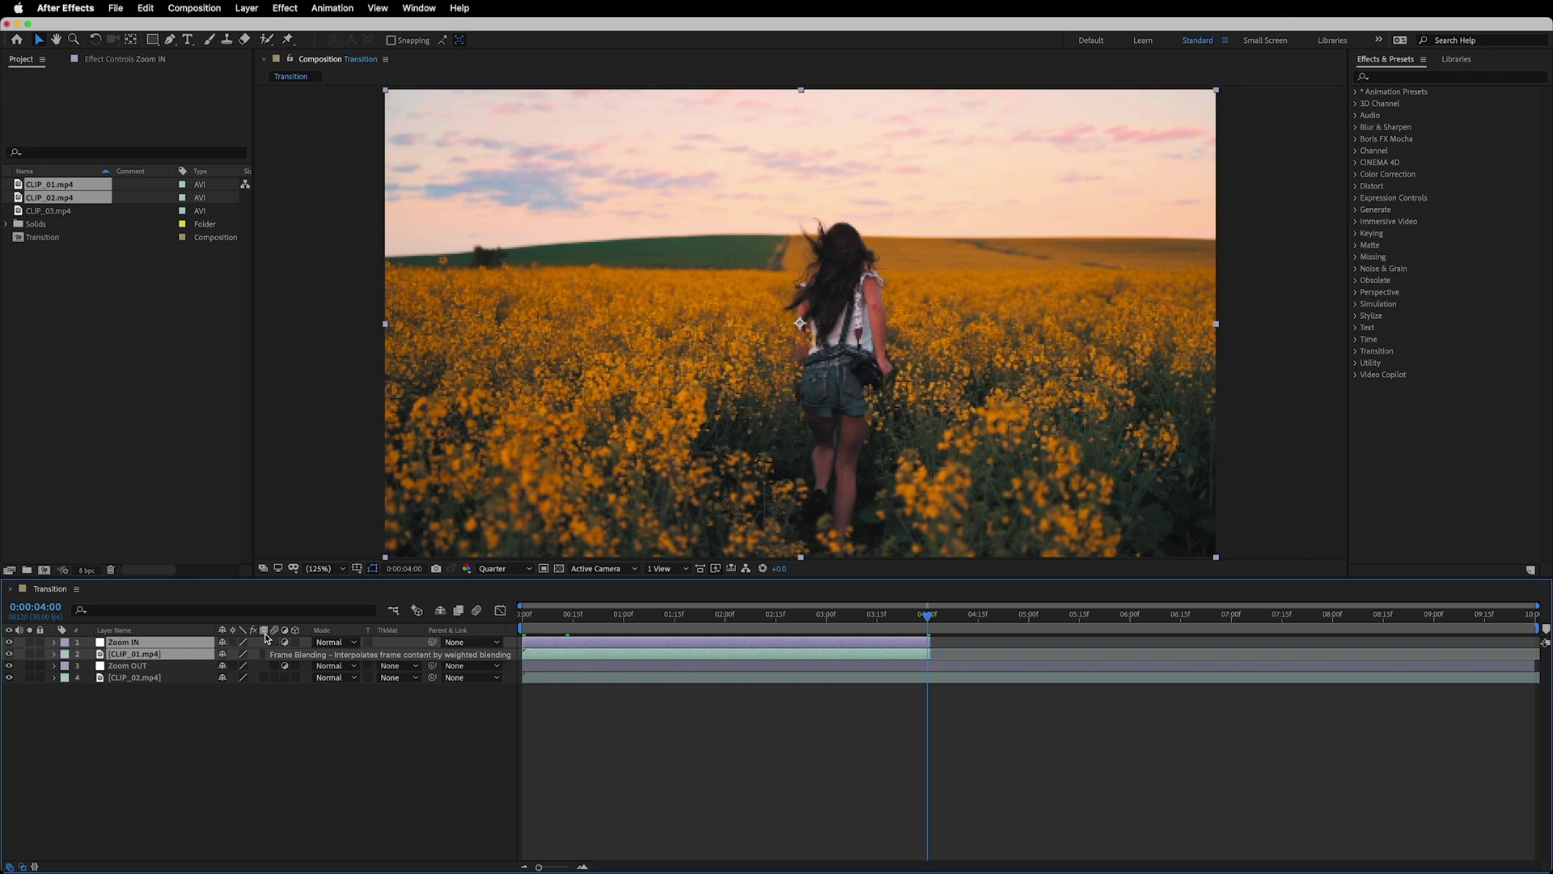
- Shift the Zoom OUT and CLIP_02.mp4 layers to start at 0:00:04:00, directly where CLIP_01.mp4 ends
left_click(141, 669)
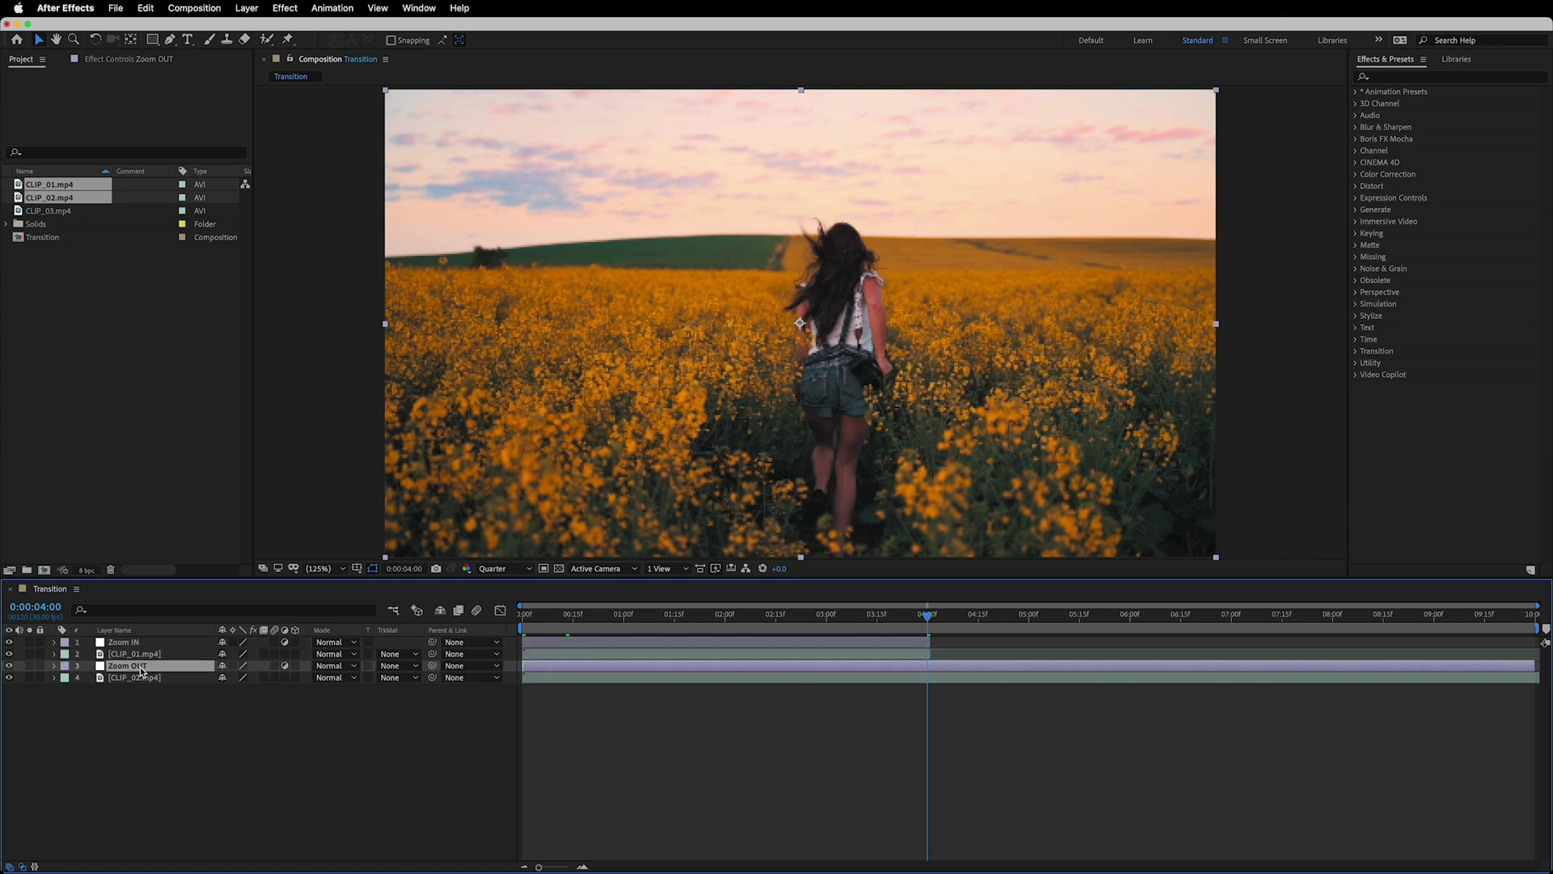
left_click(136, 678, "shift")
left_click_drag(565, 665, 972, 660)
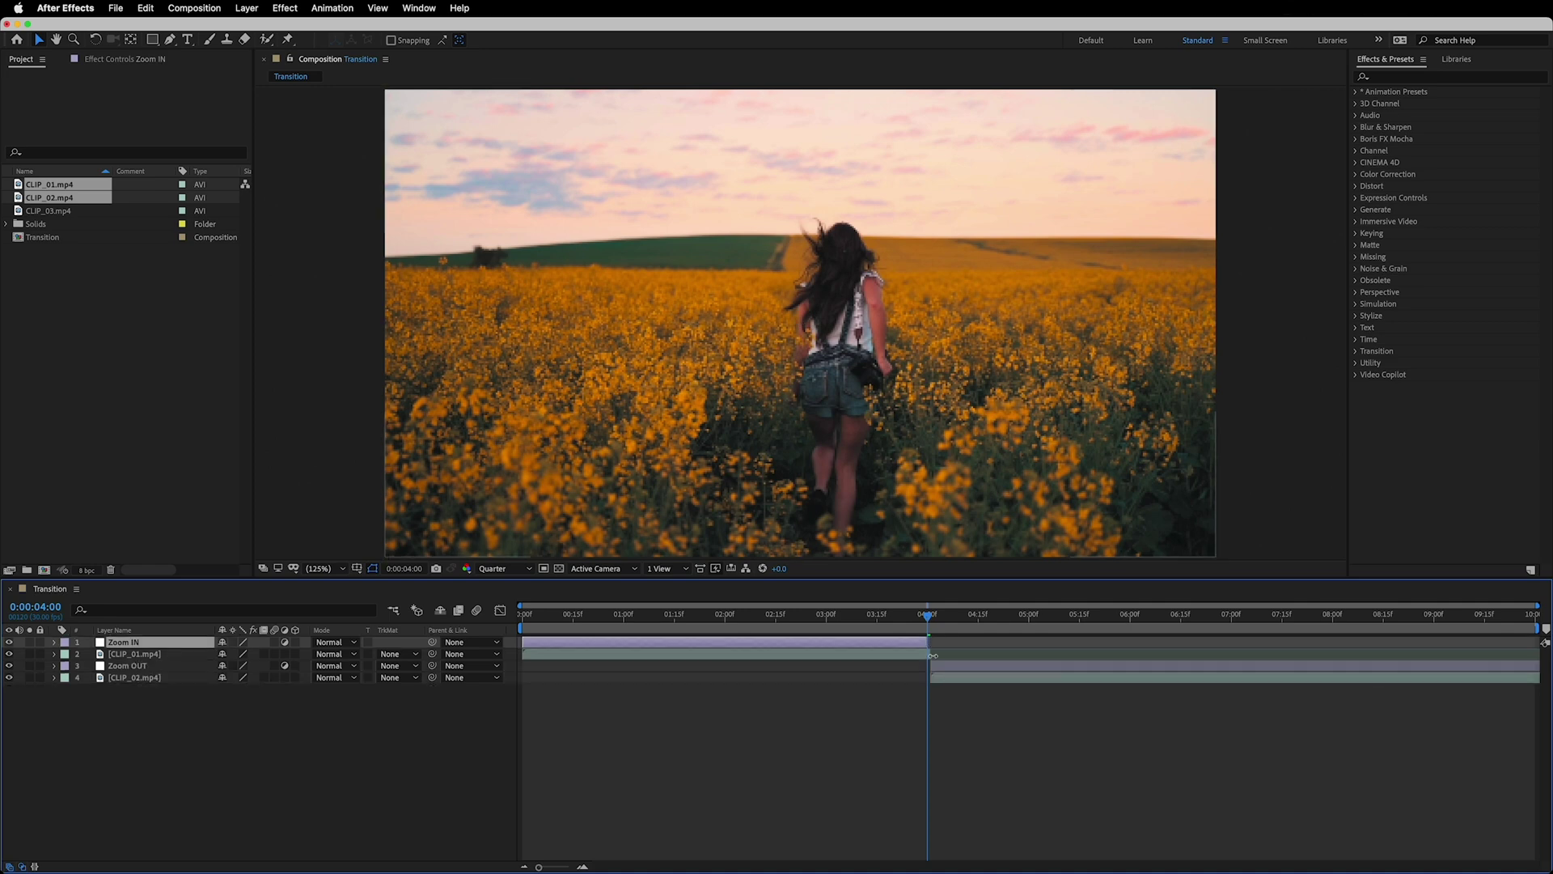
left_click(936, 655)
left_click(938, 665)
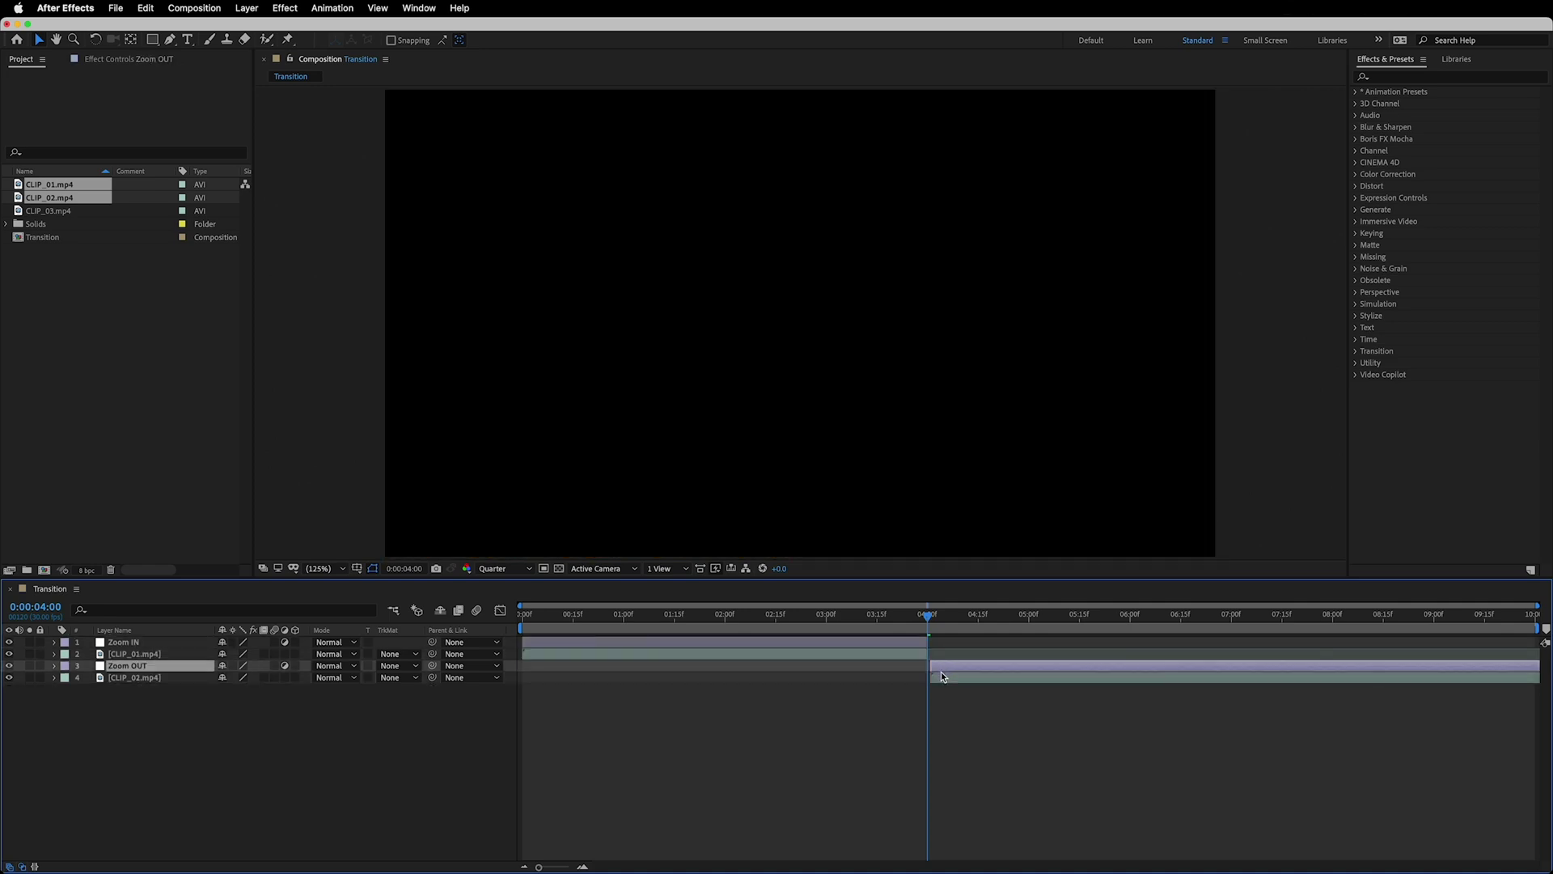
left_click(940, 678, "shift")
left_click(941, 718)
left_click_drag(906, 624, 830, 612)
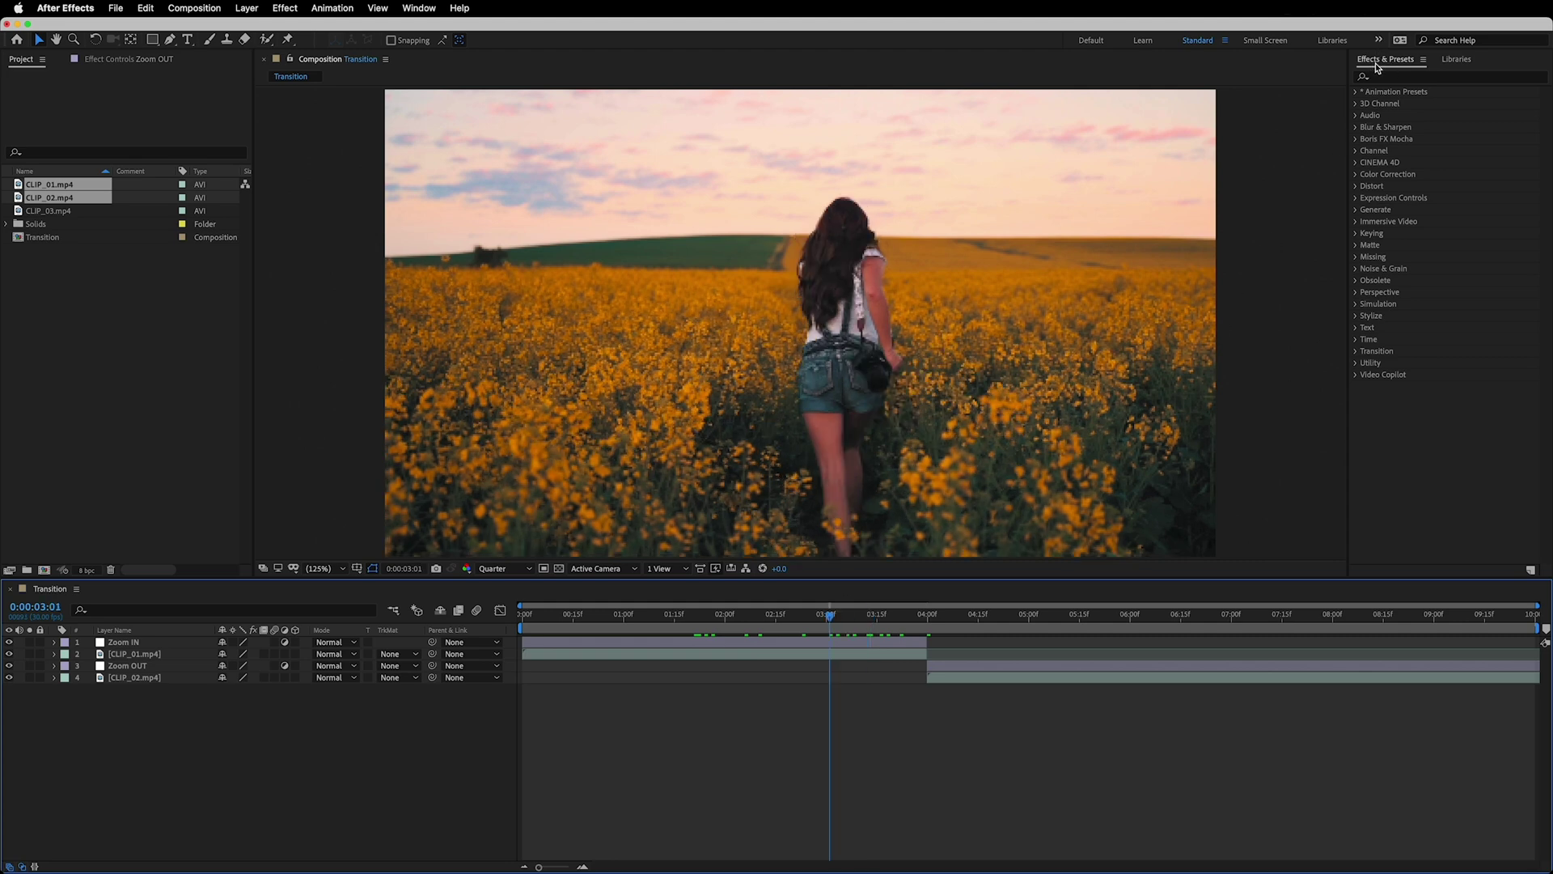
- Find the Distort effect Transform and apply it to both the Zoom IN and Zoom OUT adjustment layers
left_click(427, 9)
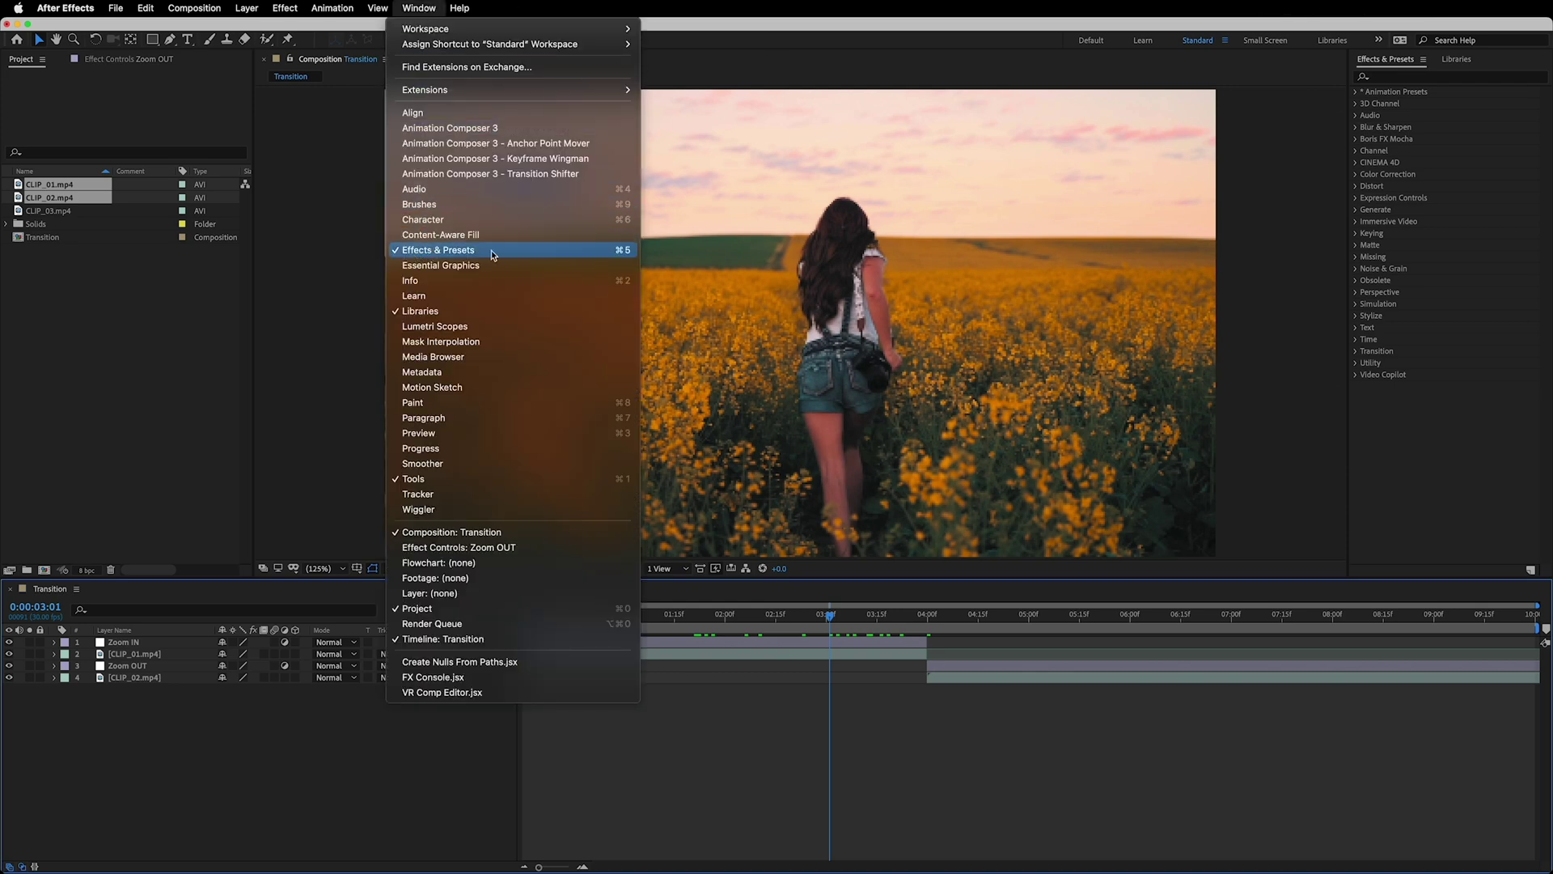
left_click(1408, 79)
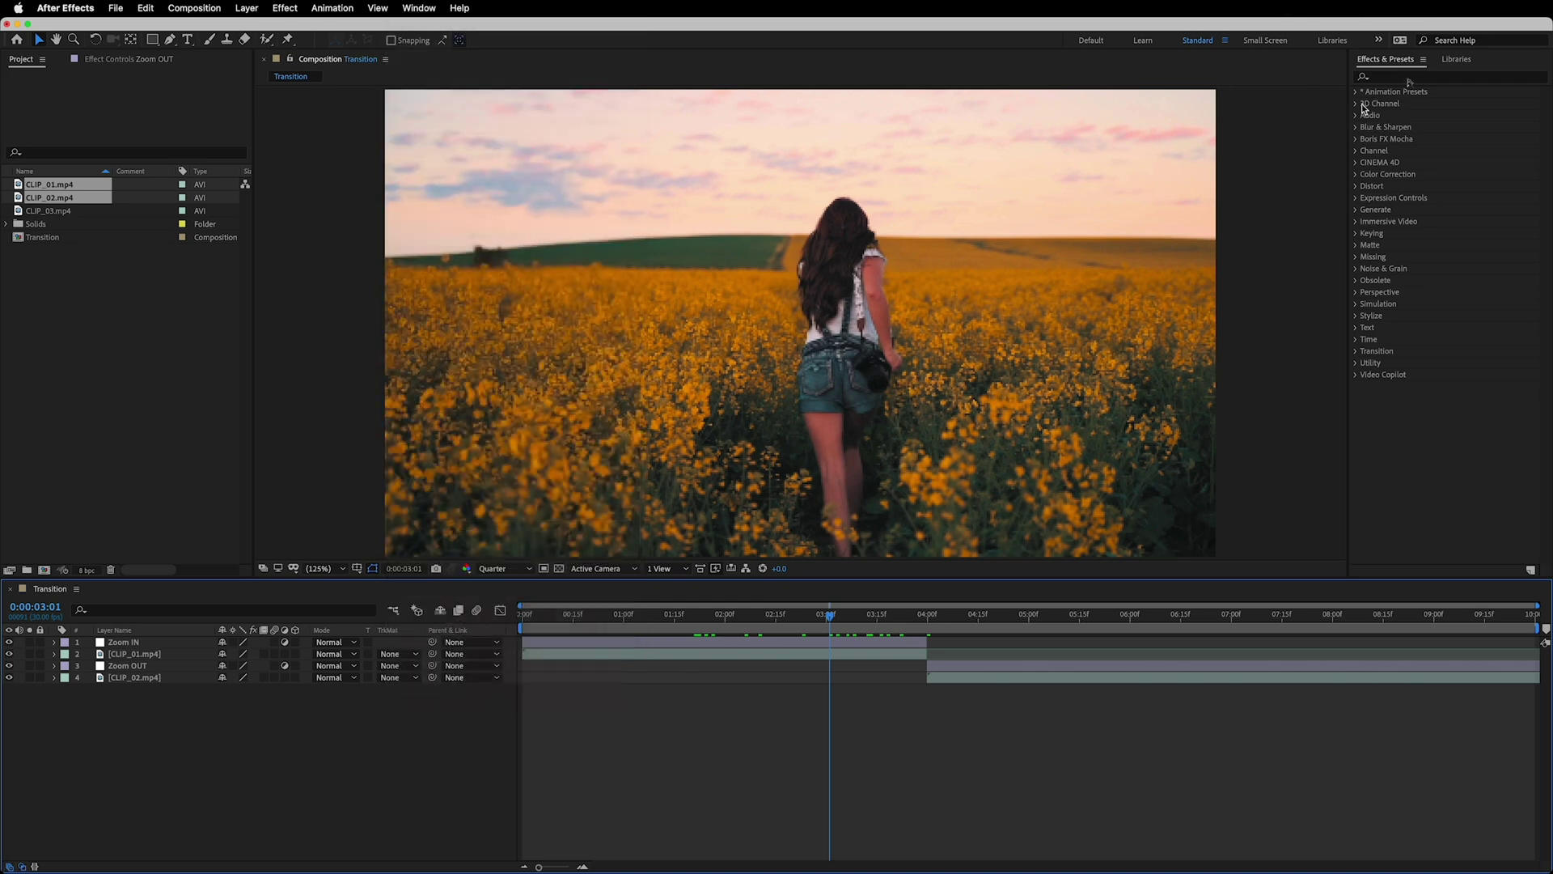
left_click(1388, 77)
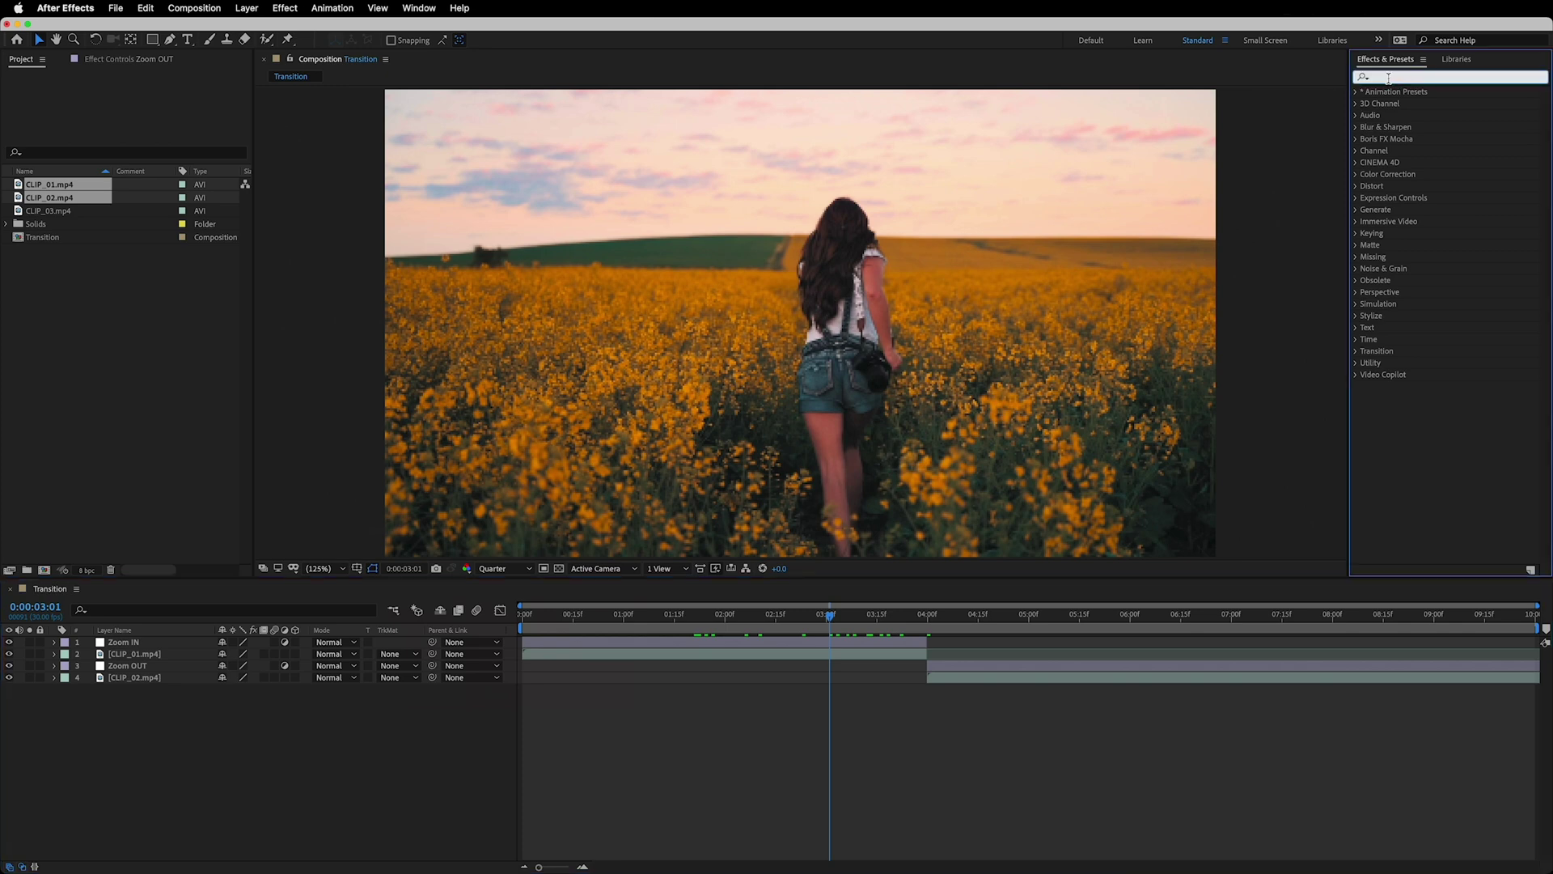
type("Trans")
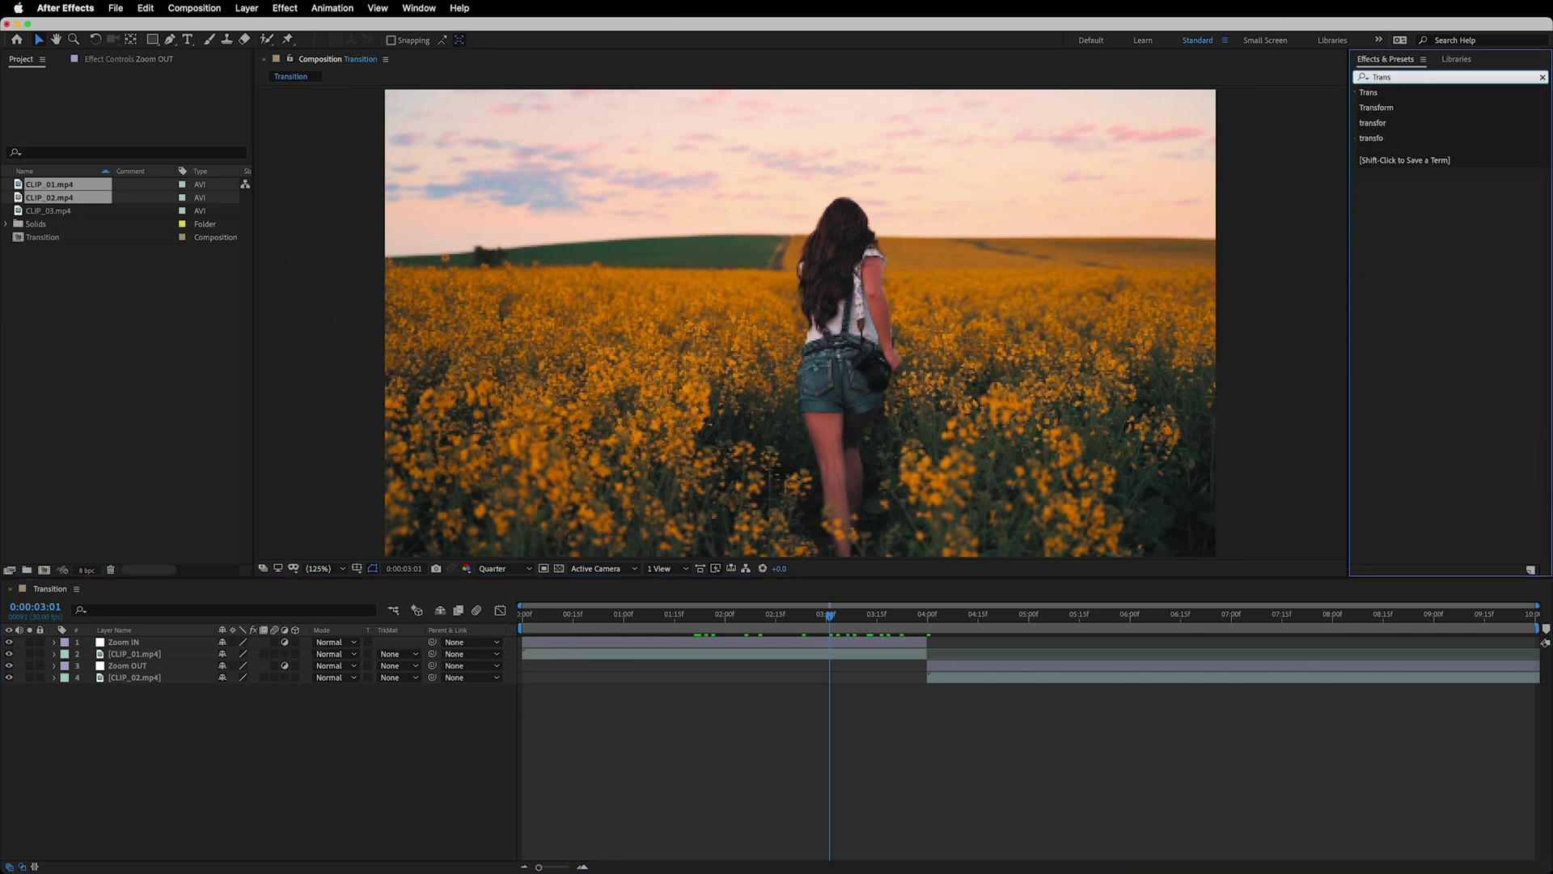
type("form")
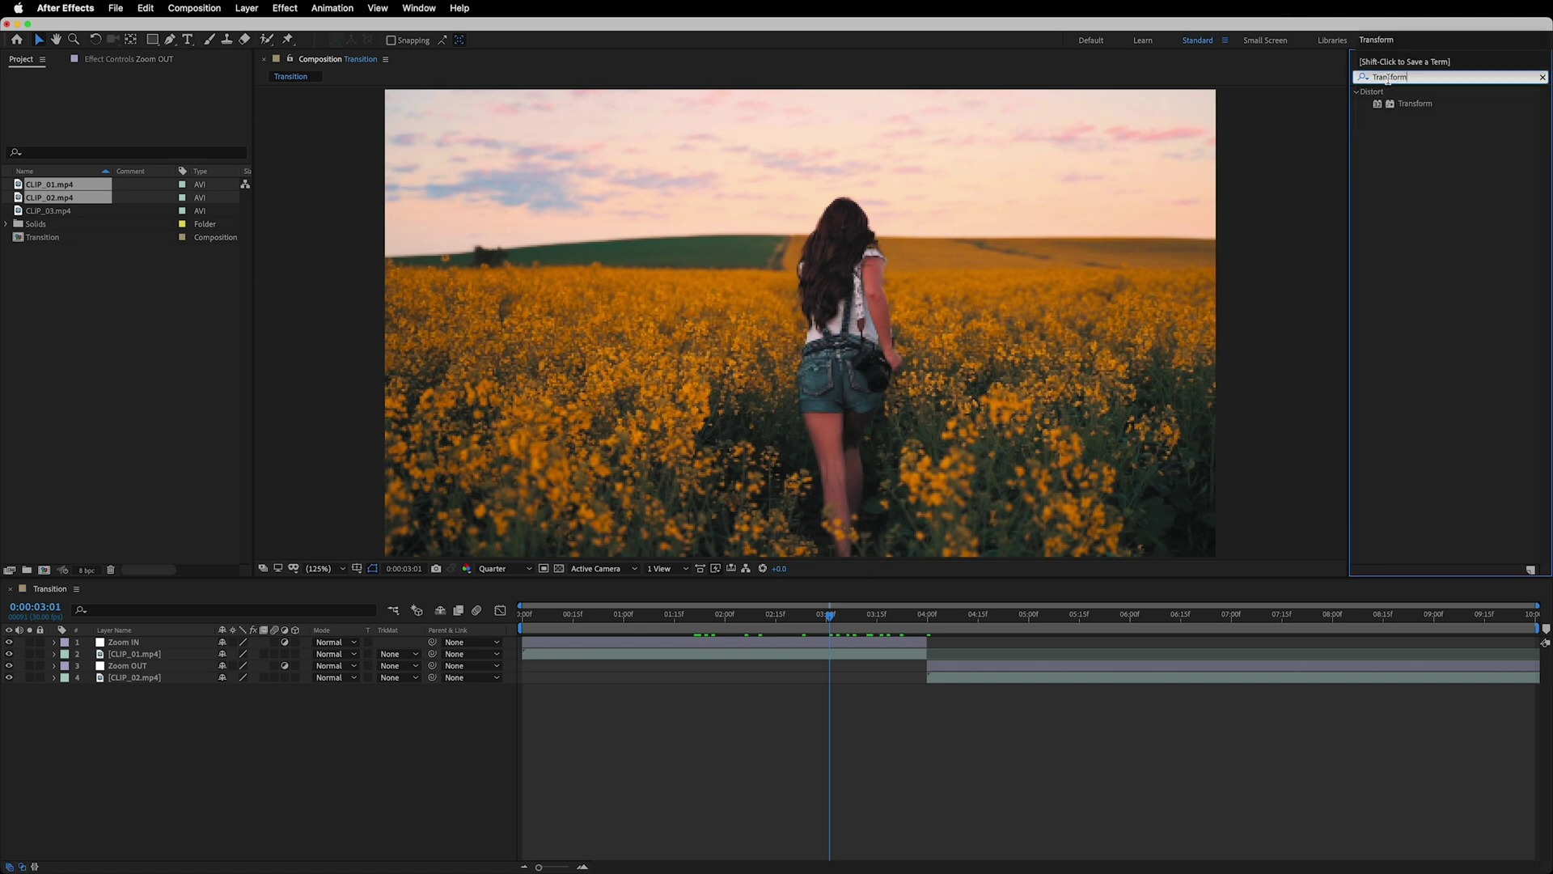
left_click_drag(1416, 103, 620, 639)
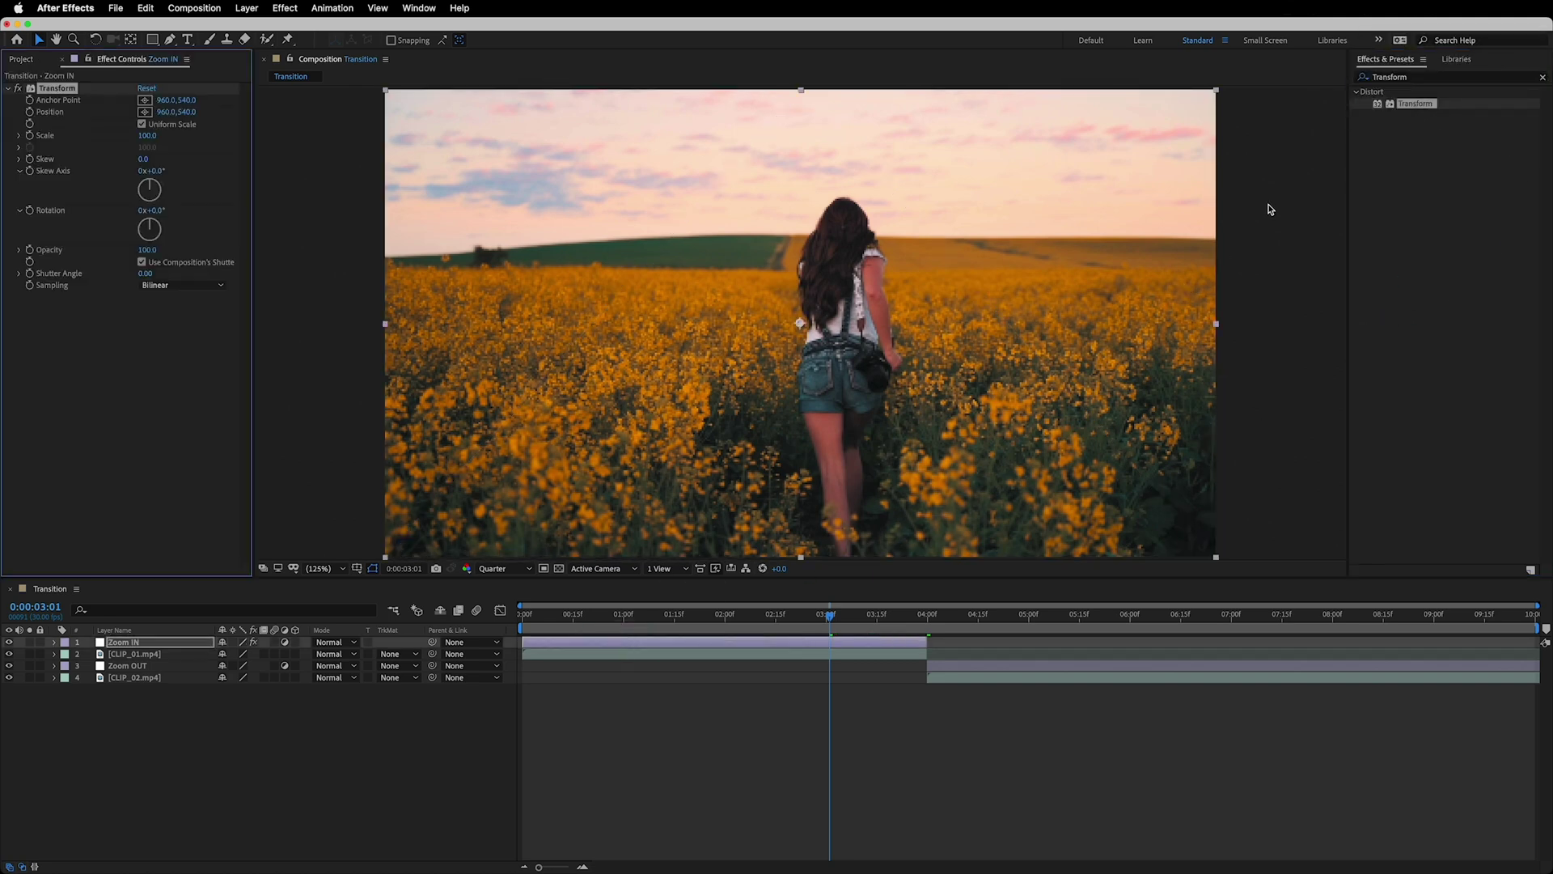
left_click_drag(1417, 105, 987, 663)
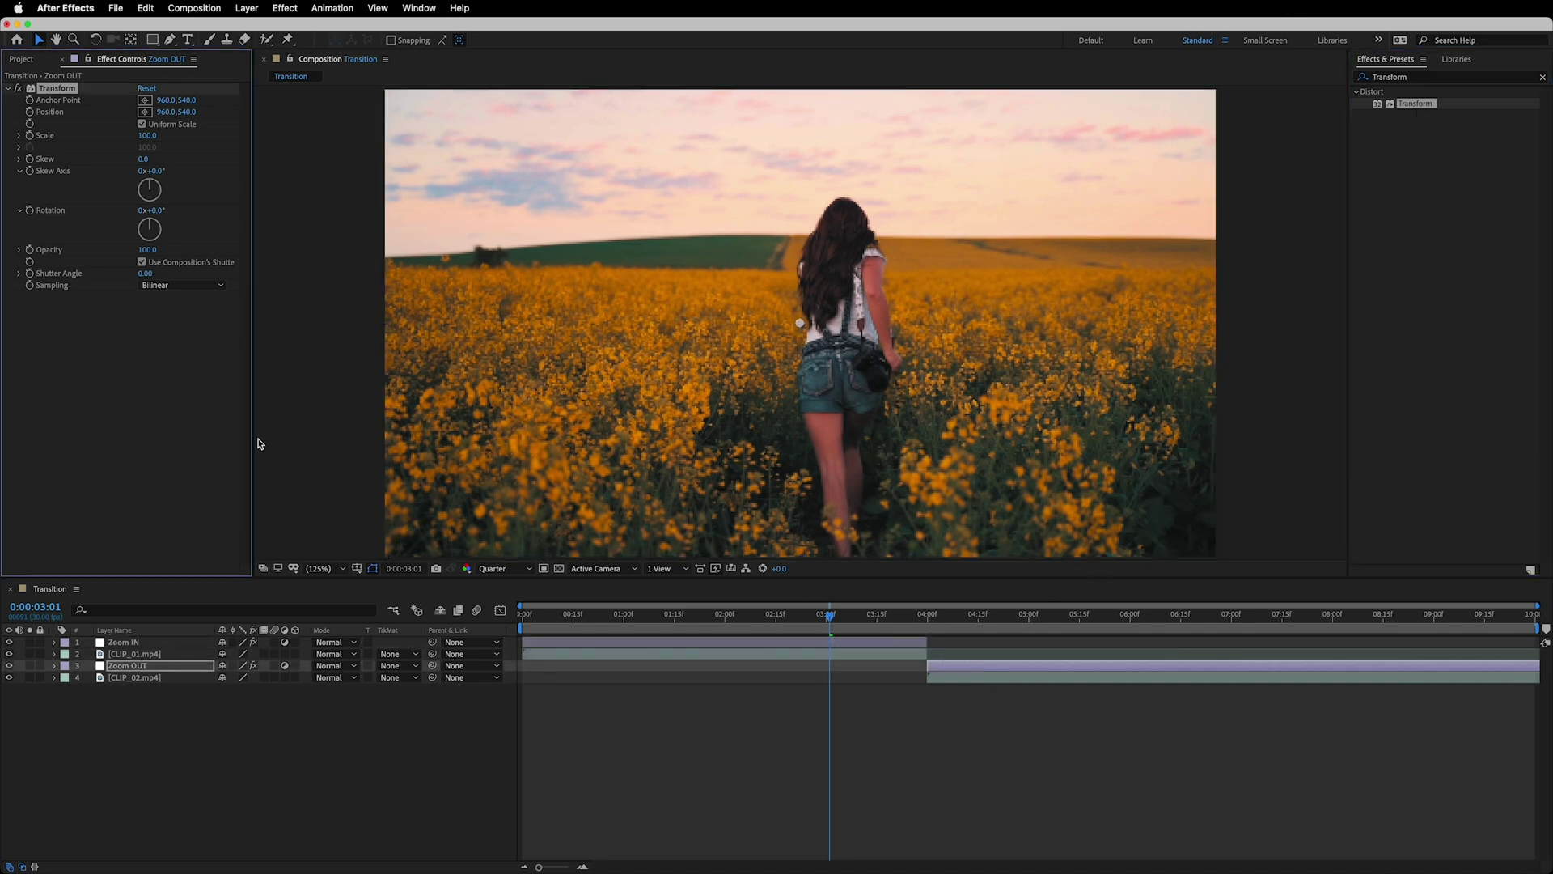
- Add a keyframe for the Zoom IN layer's Transform Scale at 0:00:03:15, with the value at 100
left_click(710, 644)
left_click_drag(830, 616, 876, 629)
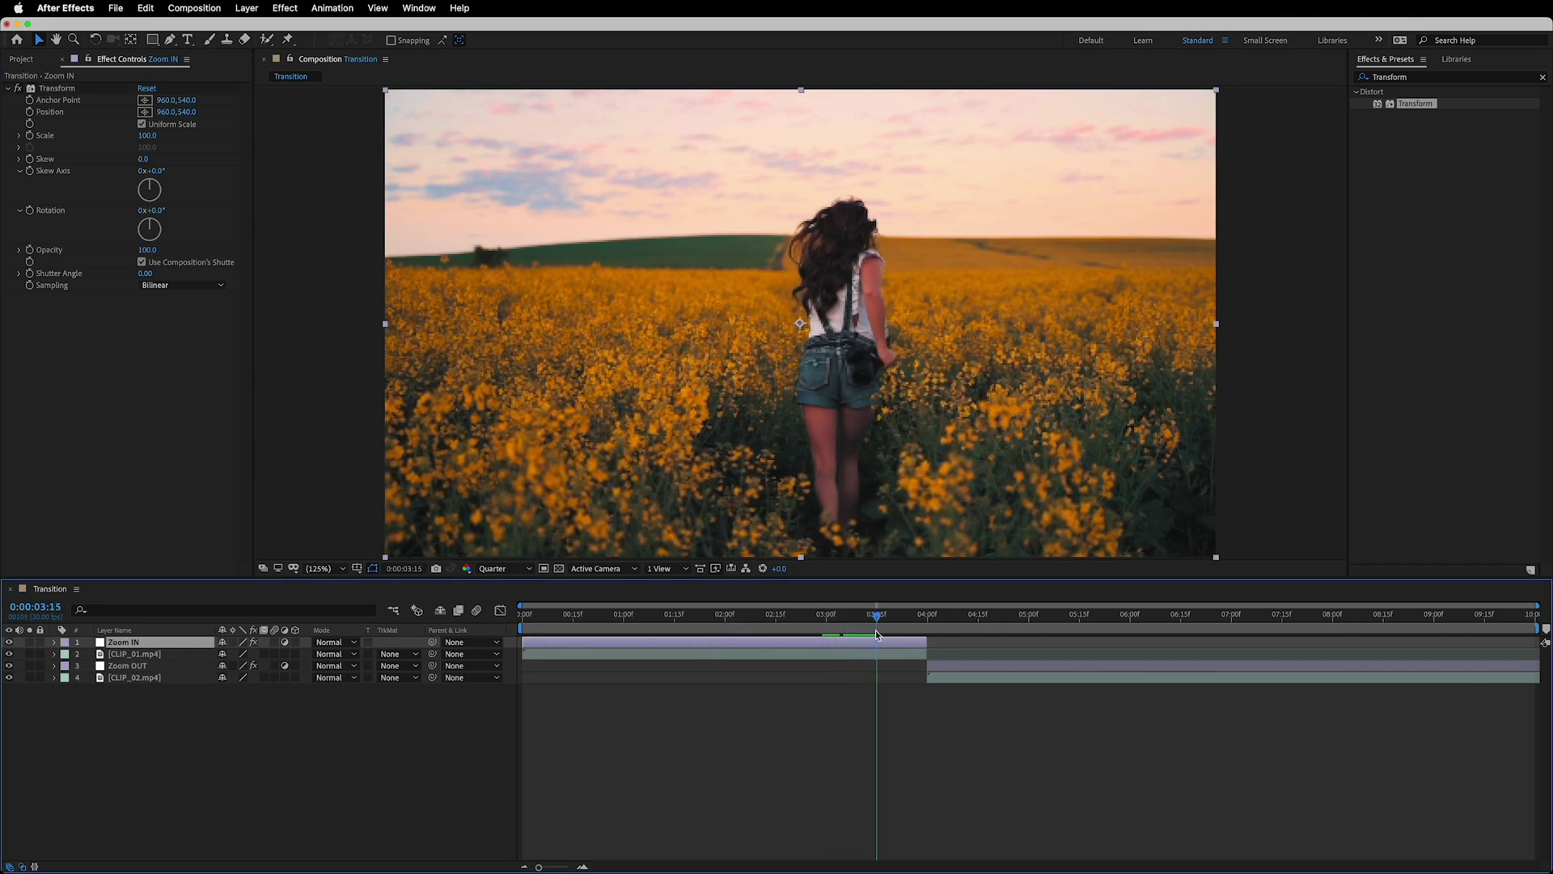
left_click(783, 720)
left_click(822, 644)
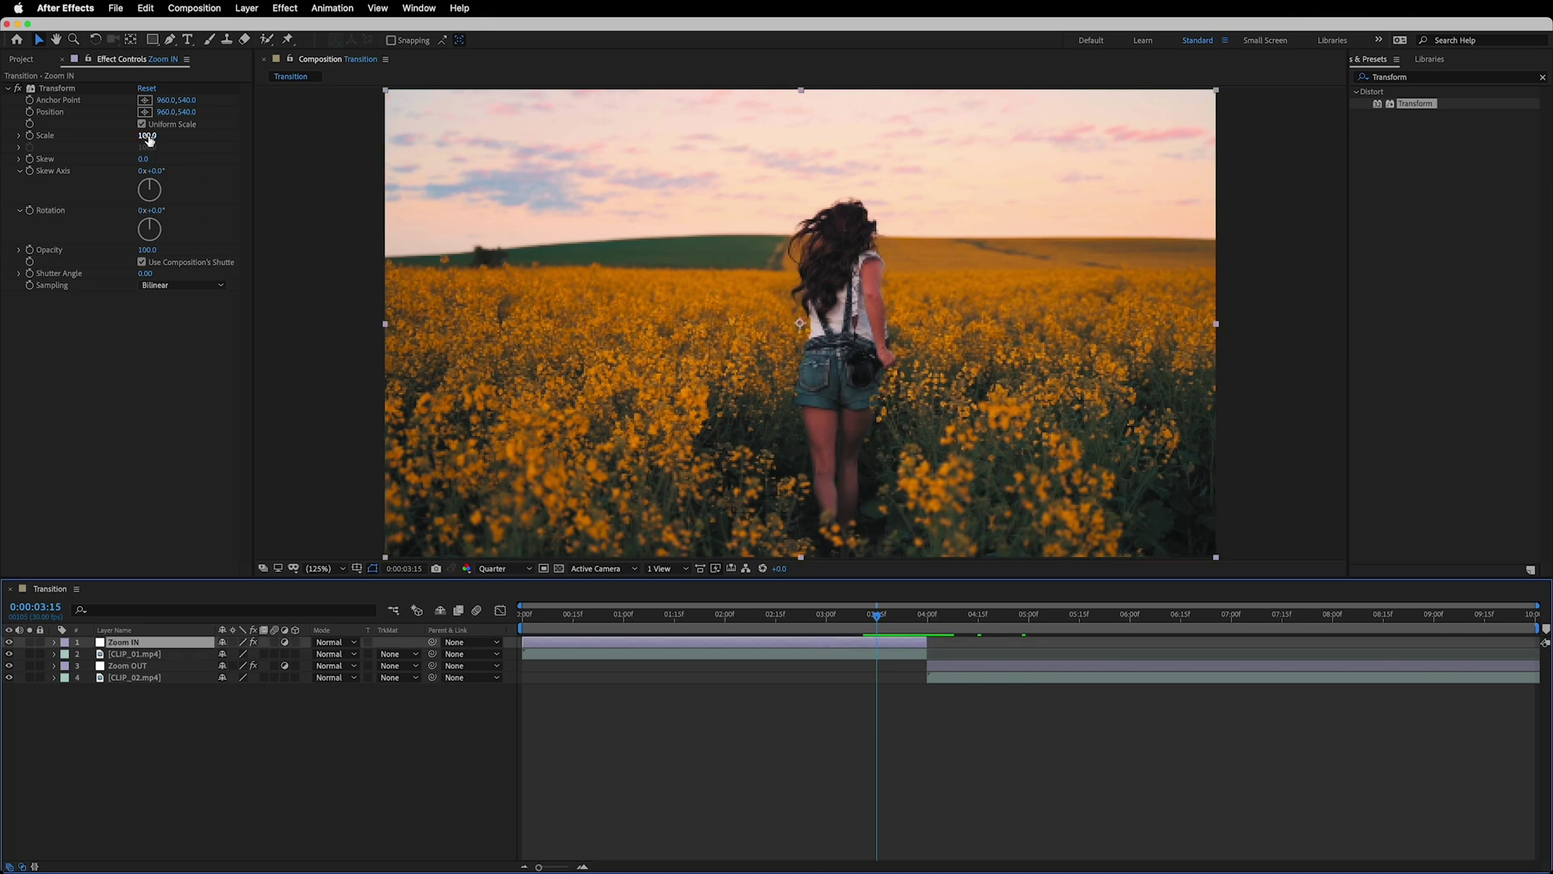
left_click(31, 138)
- Set the Zoom IN layer's Transform Scale to 300 at 0:00:04:00
left_click(883, 618)
left_click_drag(885, 622, 927, 618)
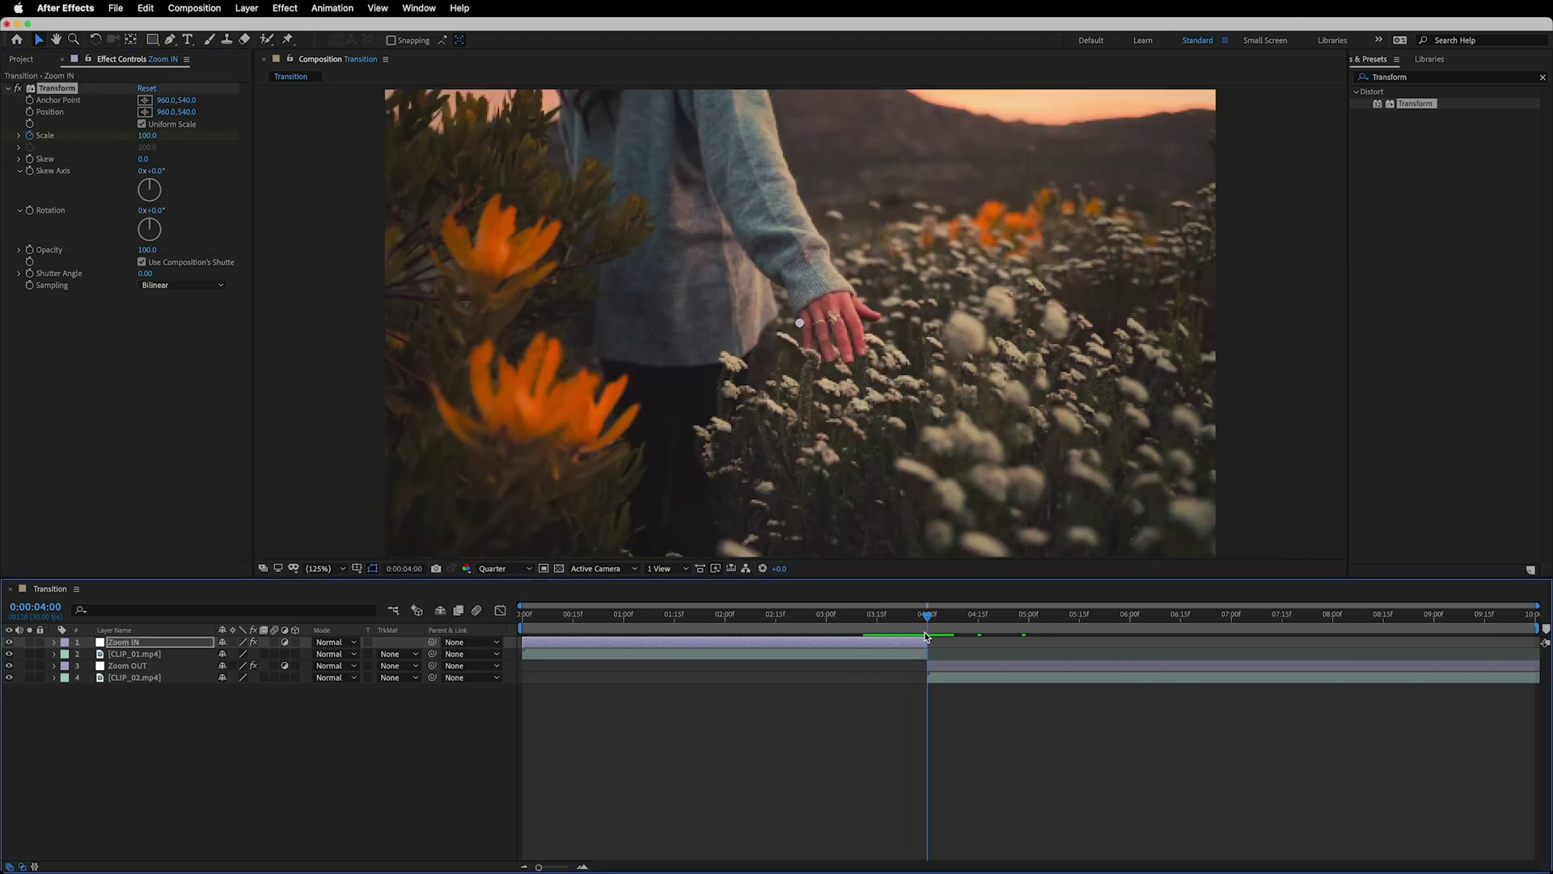
left_click(147, 135)
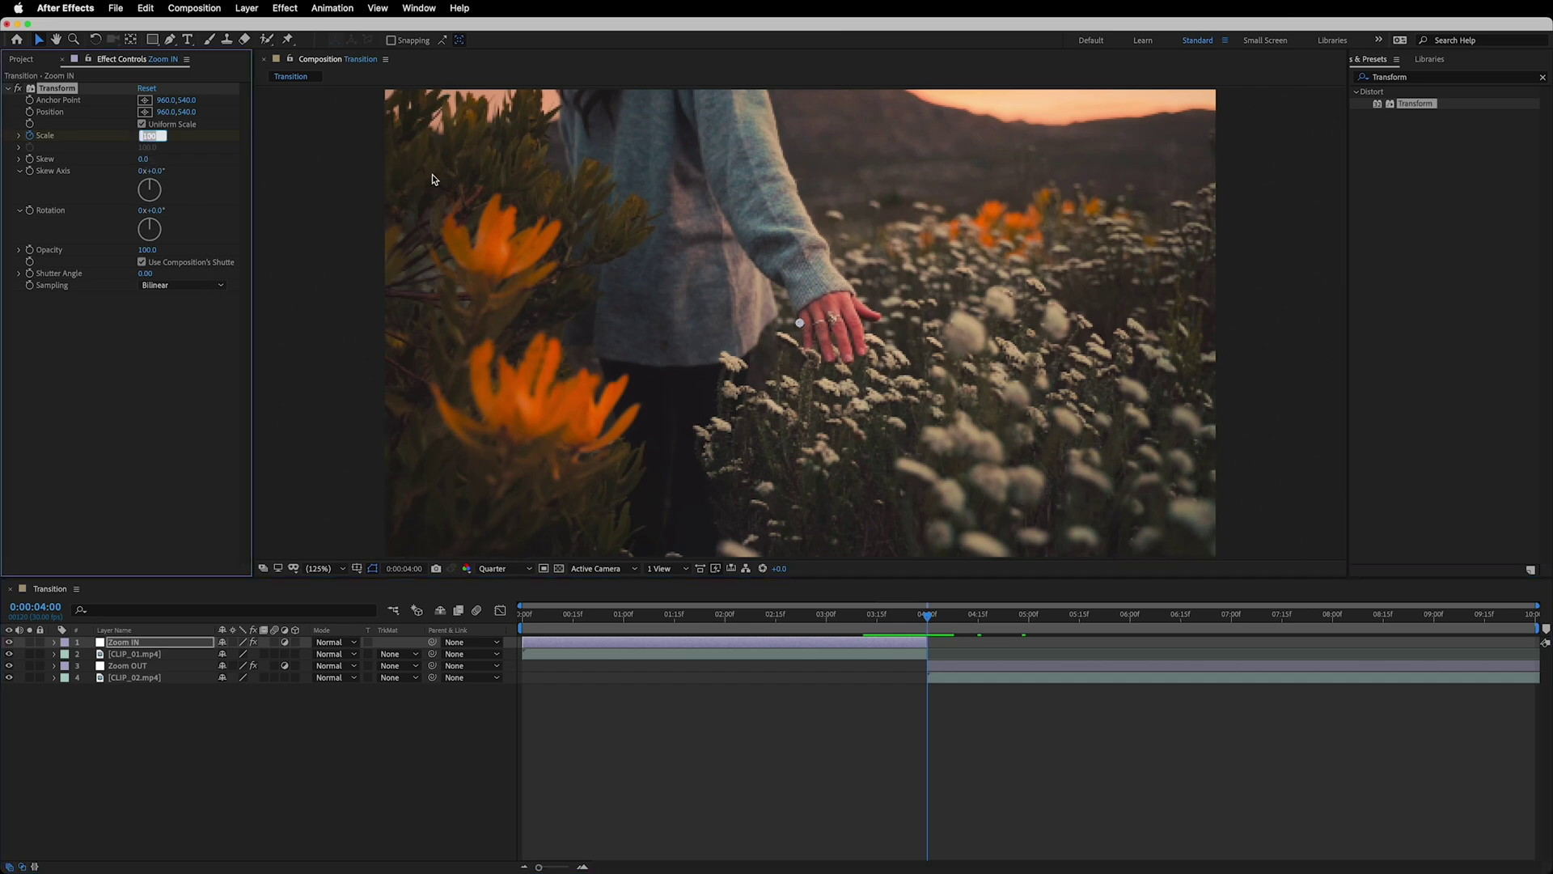
type("3")
key("Return")
- Set the Zoom OUT layer's Transform Scale to 40 and keyframe it at 0:00:04:00
left_click(937, 665)
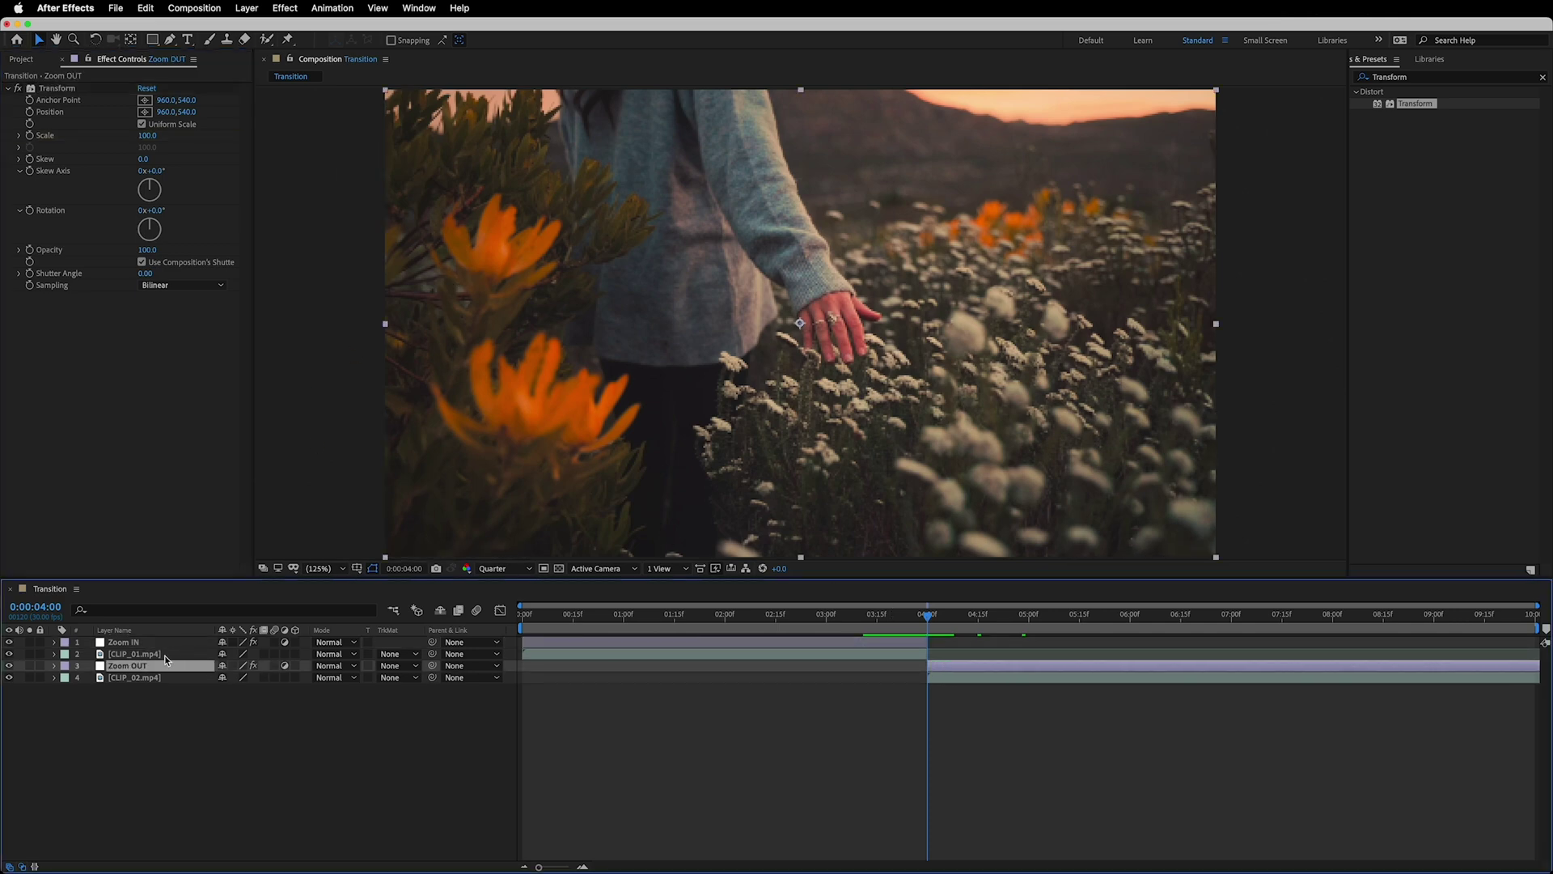
left_click(149, 135)
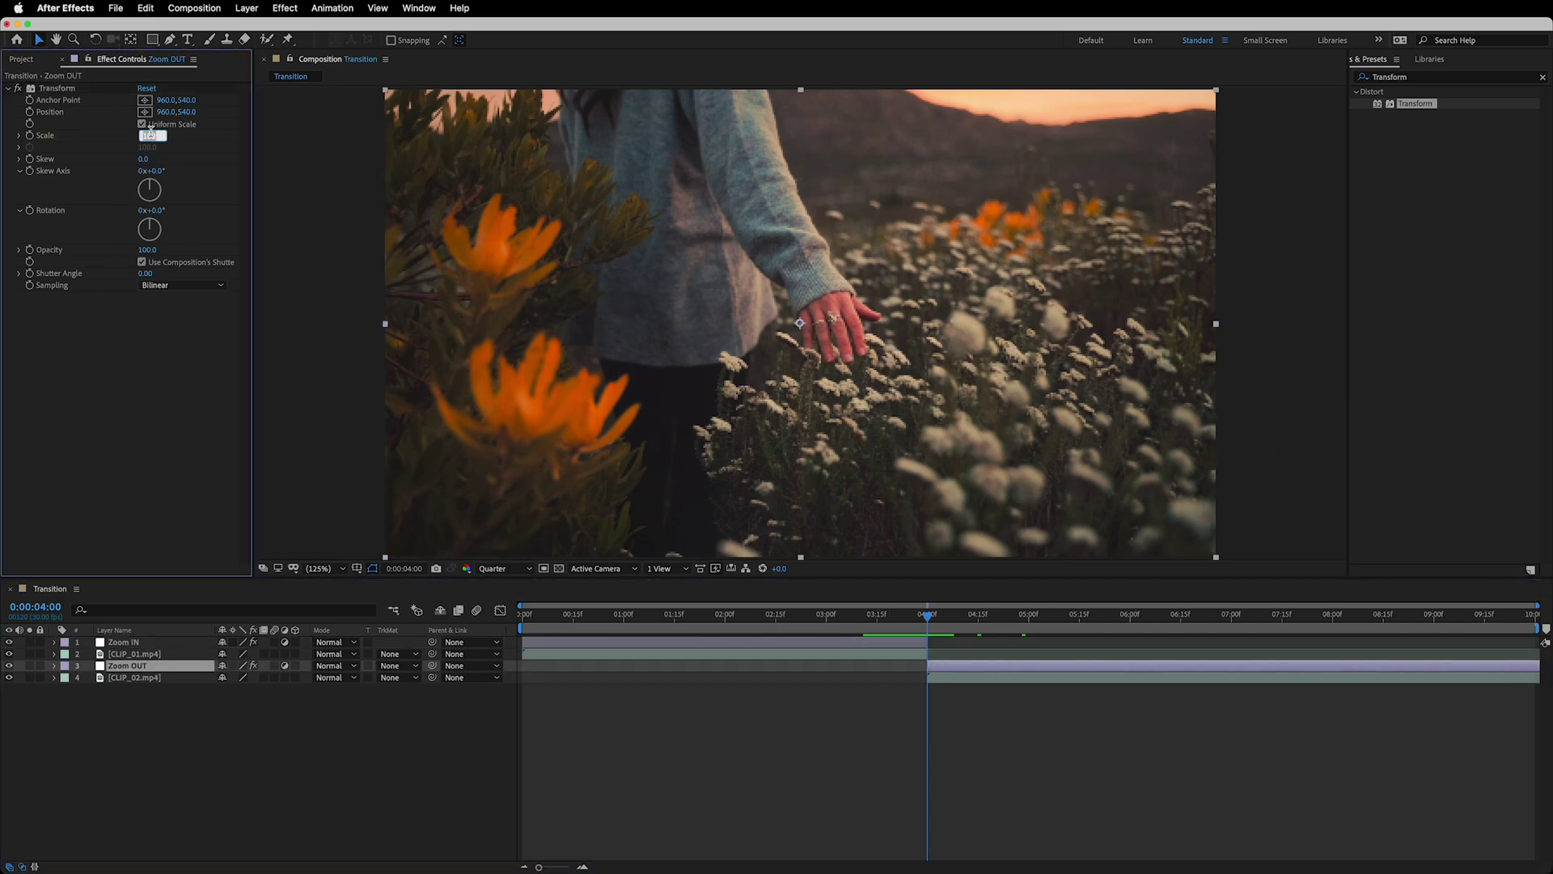
type("40")
key("Return")
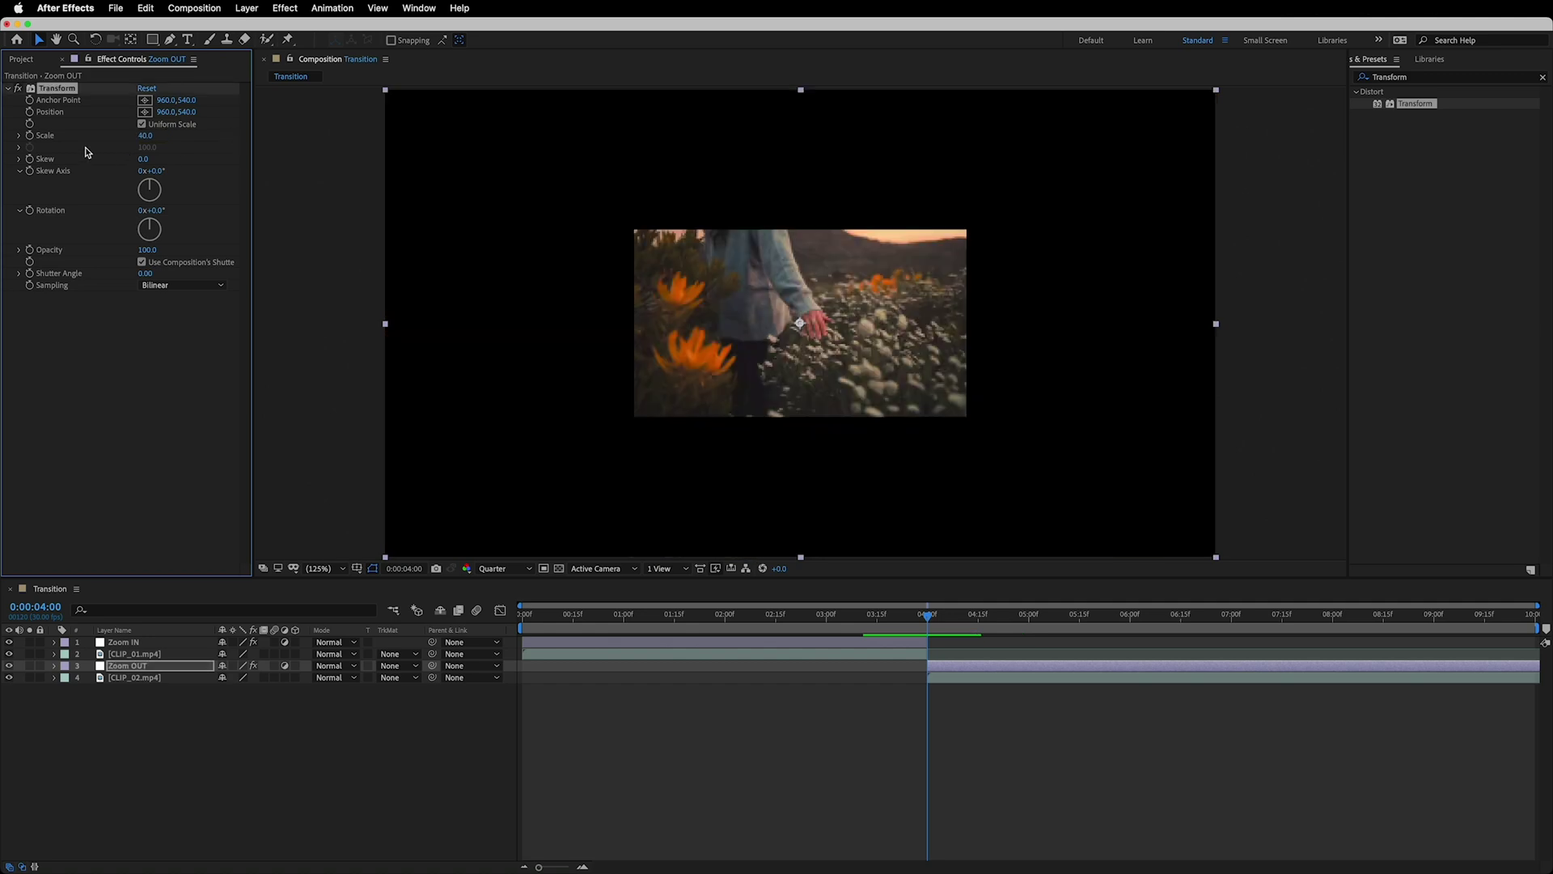
left_click(29, 135)
- Set the Zoom OUT layer's Transform Scale to 100 at 0:00:04:15
left_click_drag(918, 631, 983, 644)
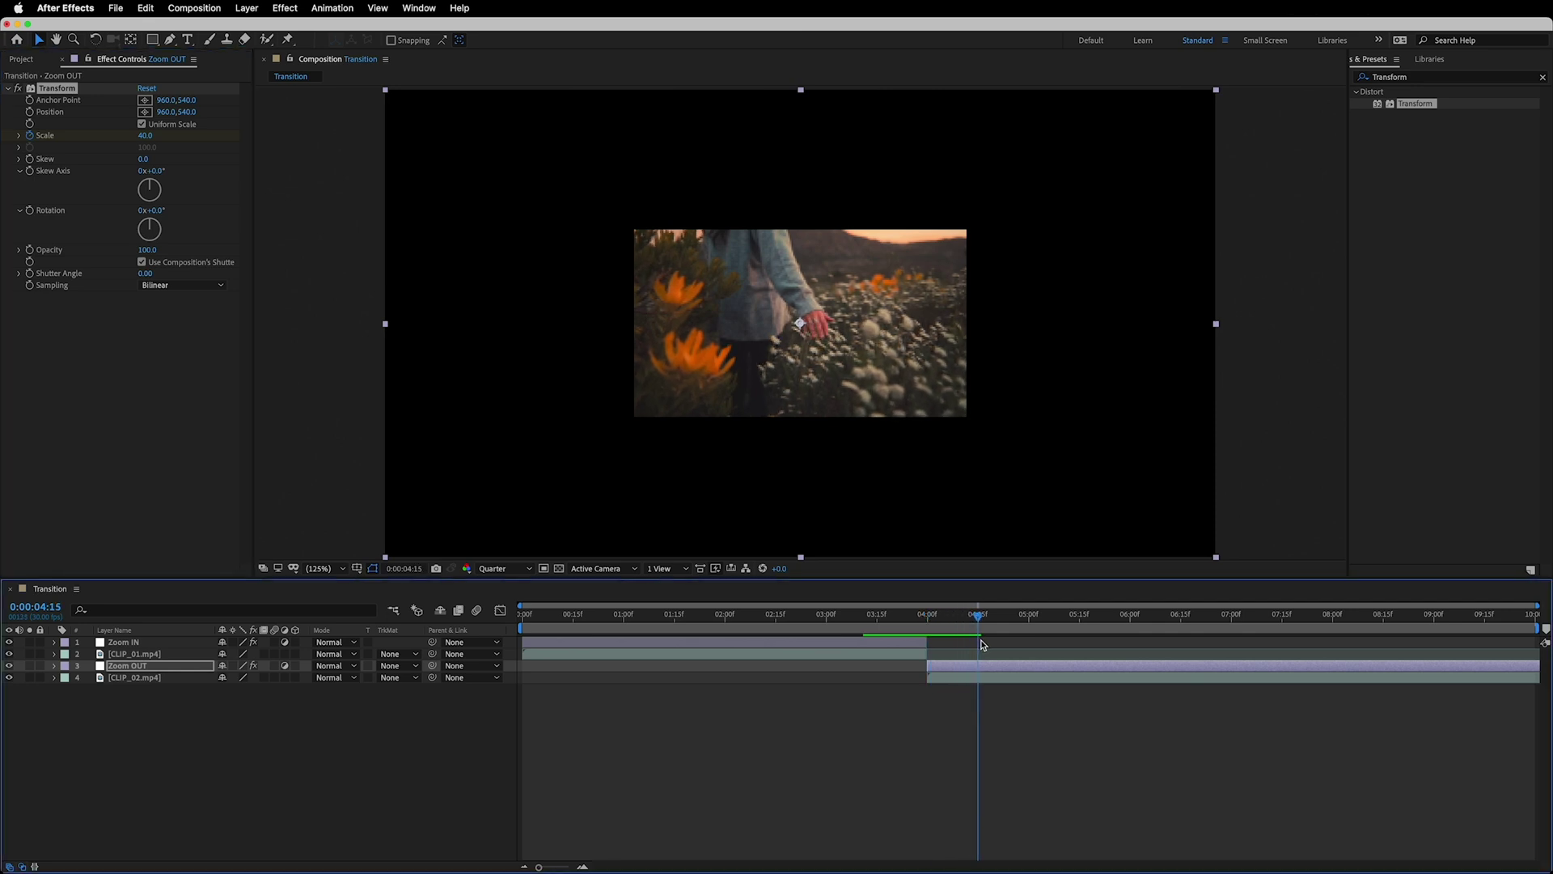
left_click(165, 136)
type("1")
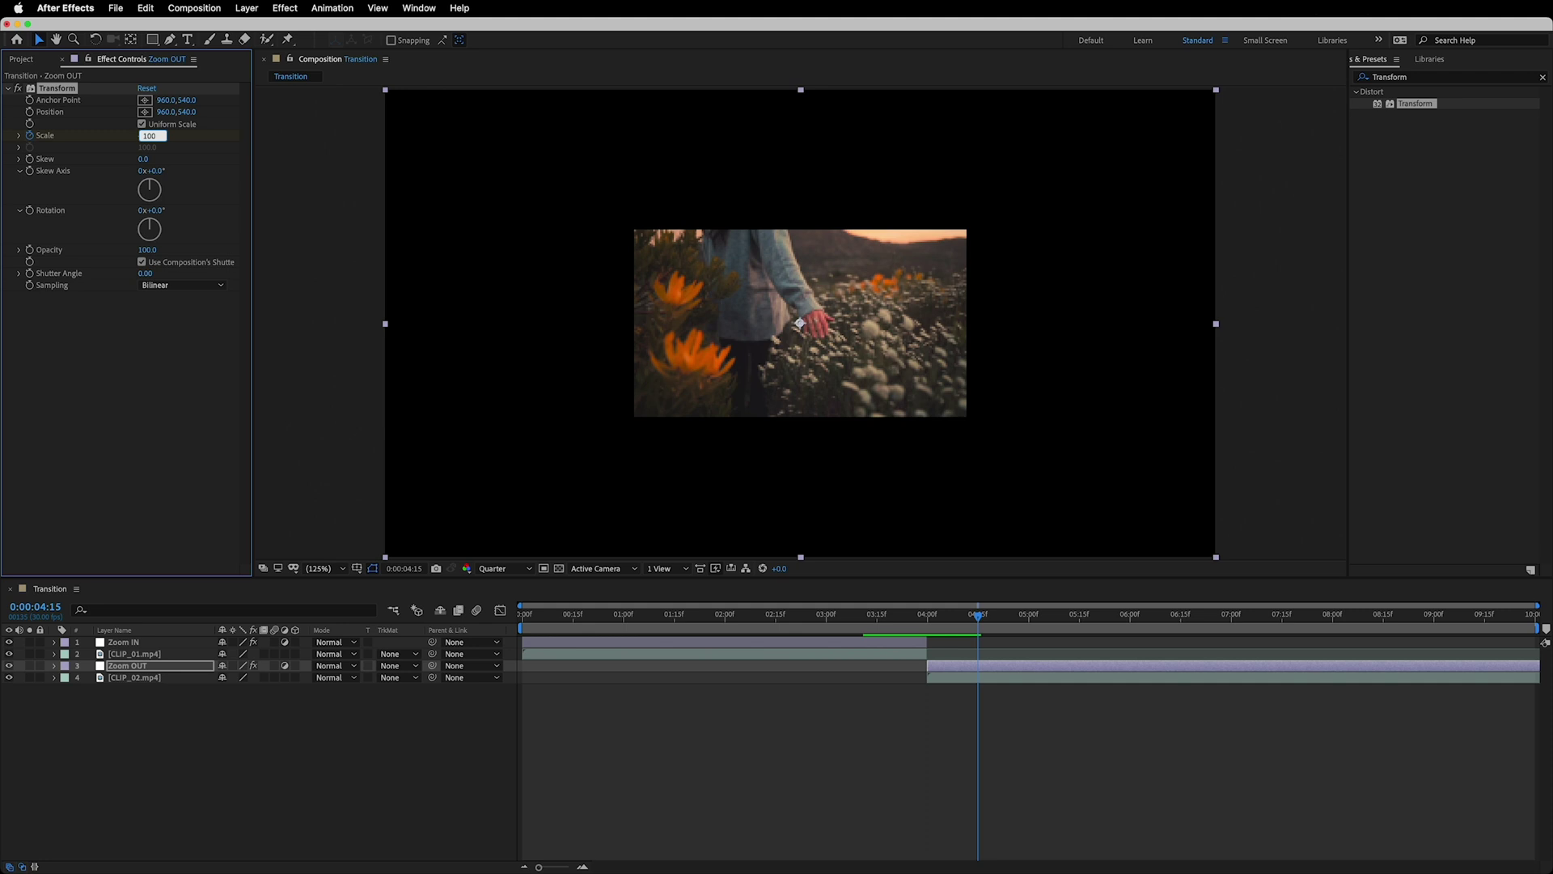
key("Return")
- Find the Motion Tile effect, apply it to the Zoom OUT layer and place it above Transform in the effect order
left_click_drag(968, 619, 943, 618)
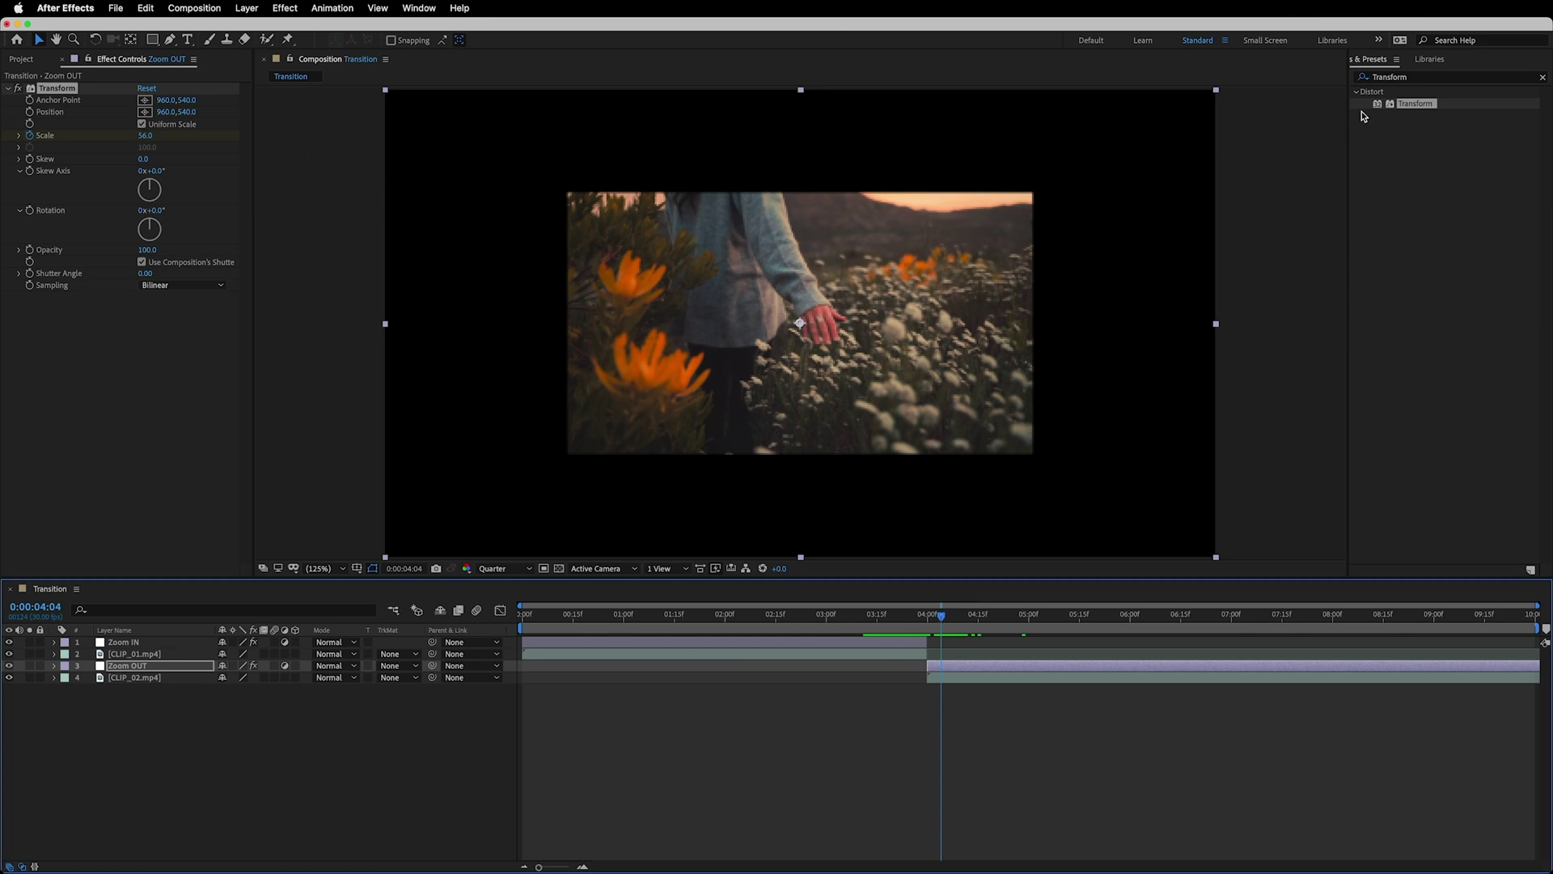
left_click(1416, 83)
type("Mo")
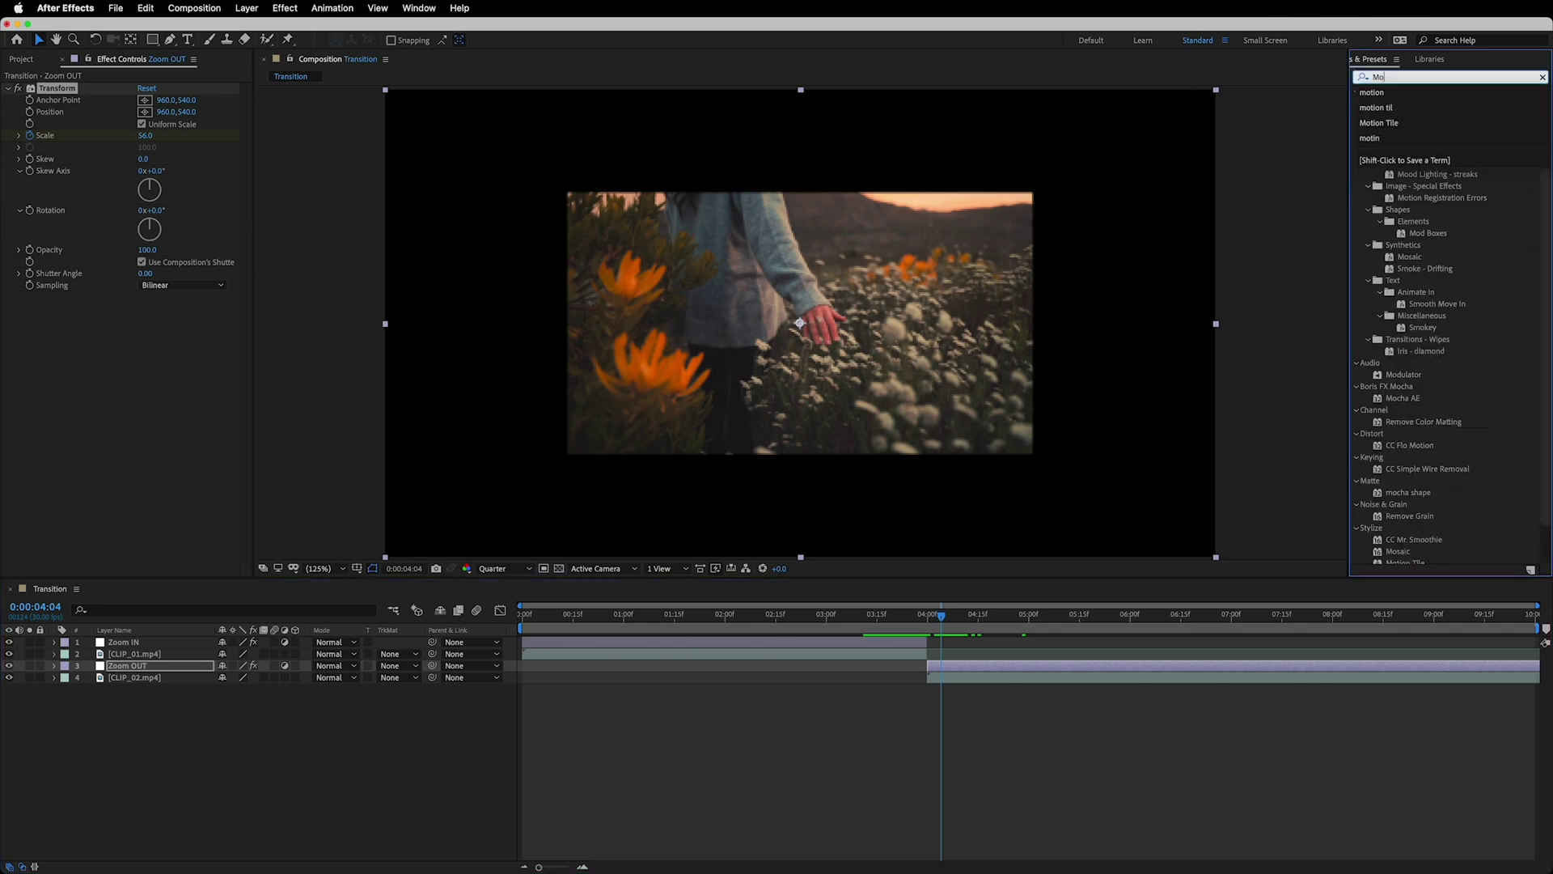
type("tion")
left_click_drag(1416, 163, 997, 667)
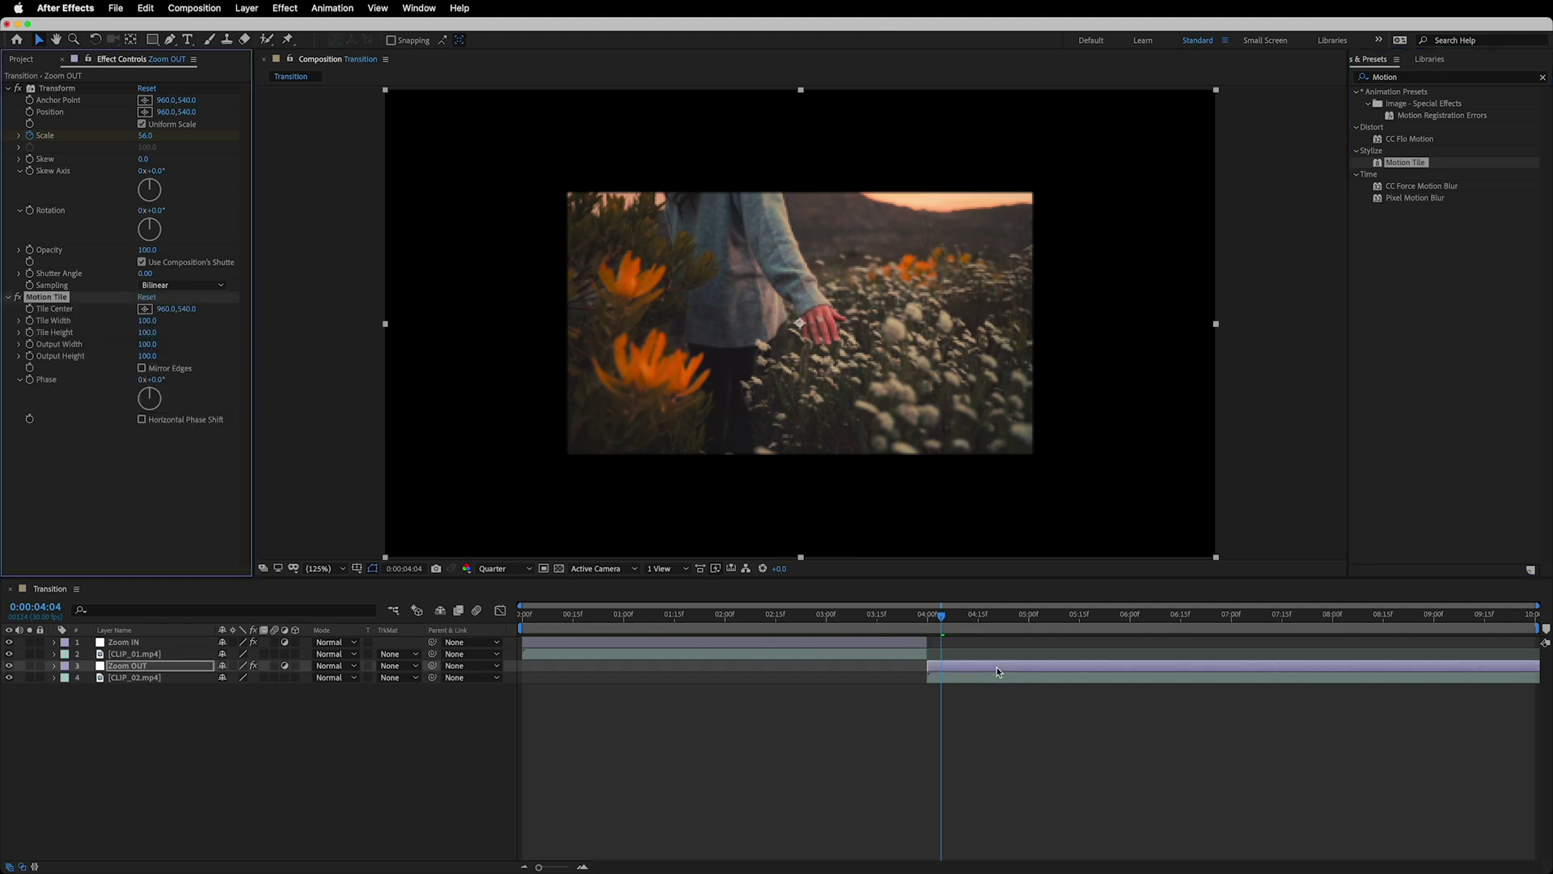
left_click_drag(55, 305, 58, 91)
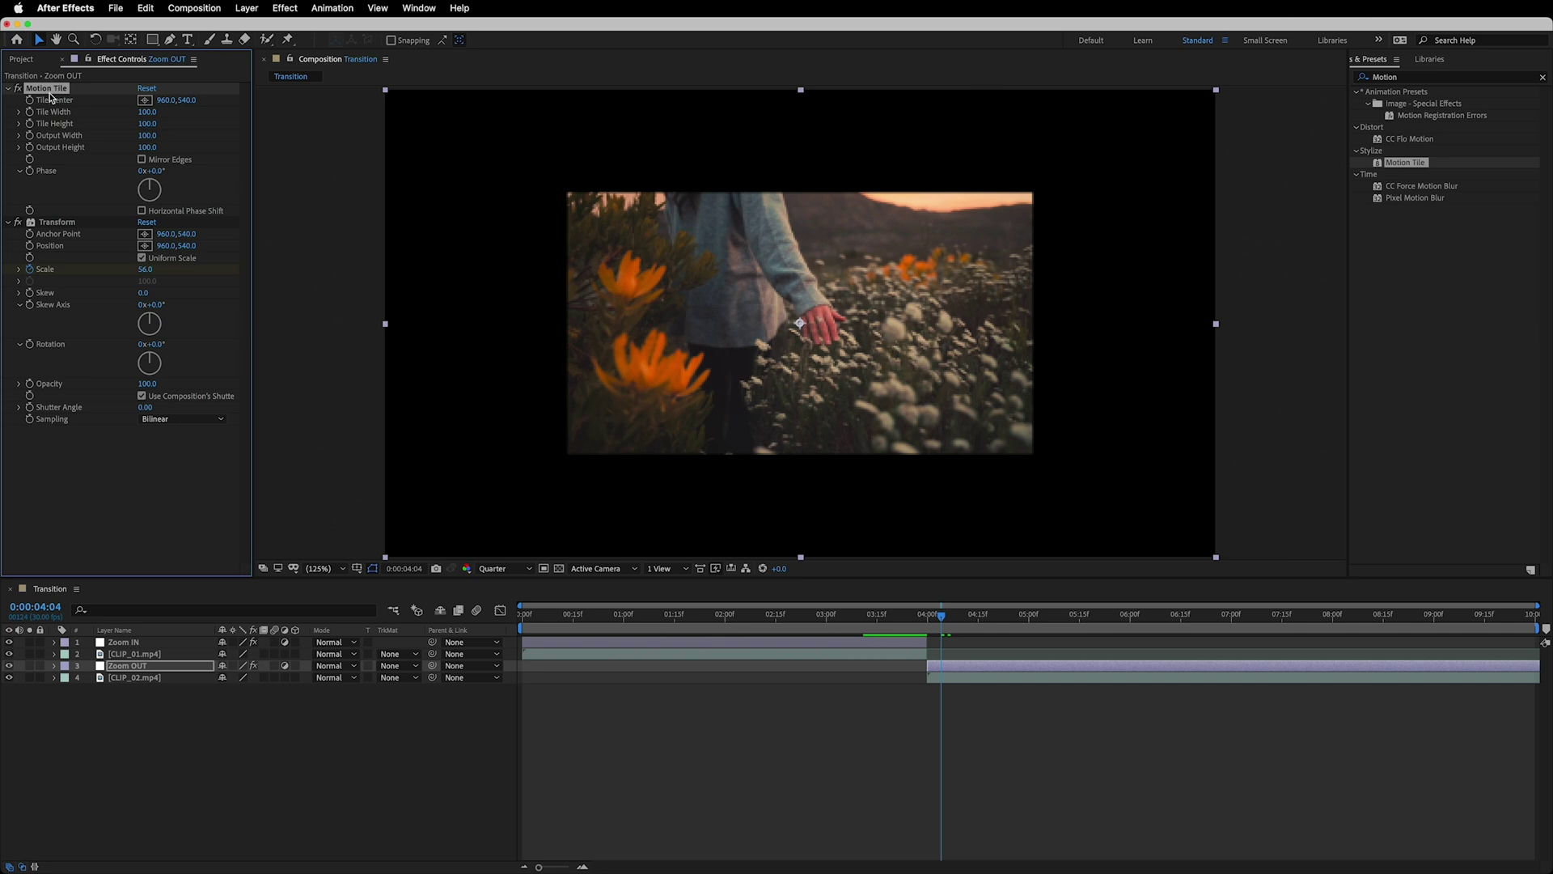
- Set Motion Tile's Output Width and Output Height to 300 and turn on Mirror Edges for the Zoom OUT layer
left_click(148, 136)
type("300")
key("Tab")
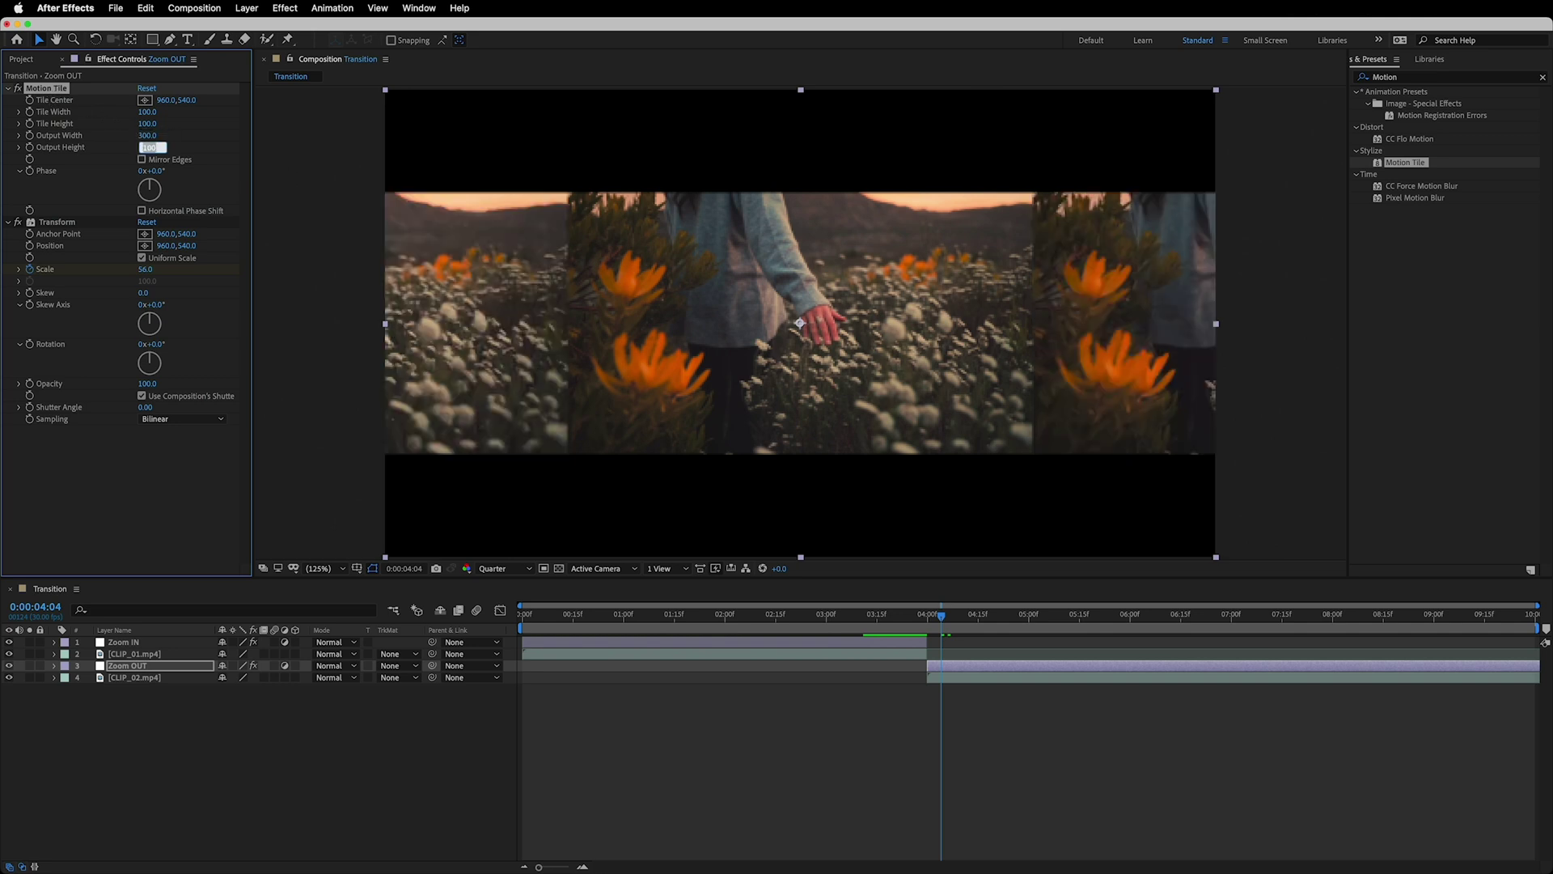
type("3")
left_click(352, 251)
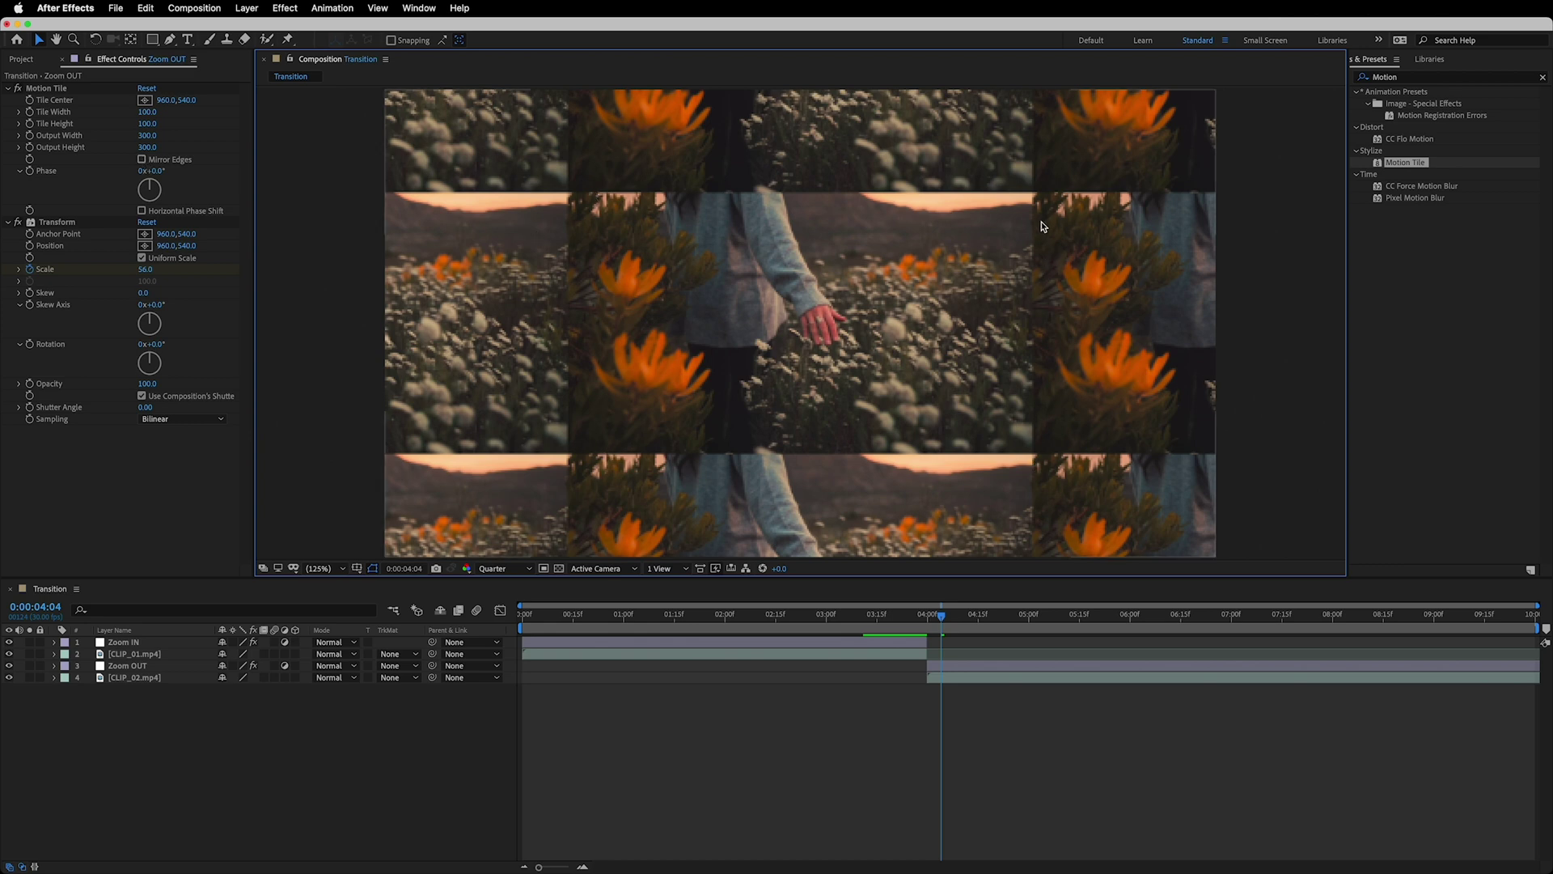
left_click(141, 161)
left_click(142, 160)
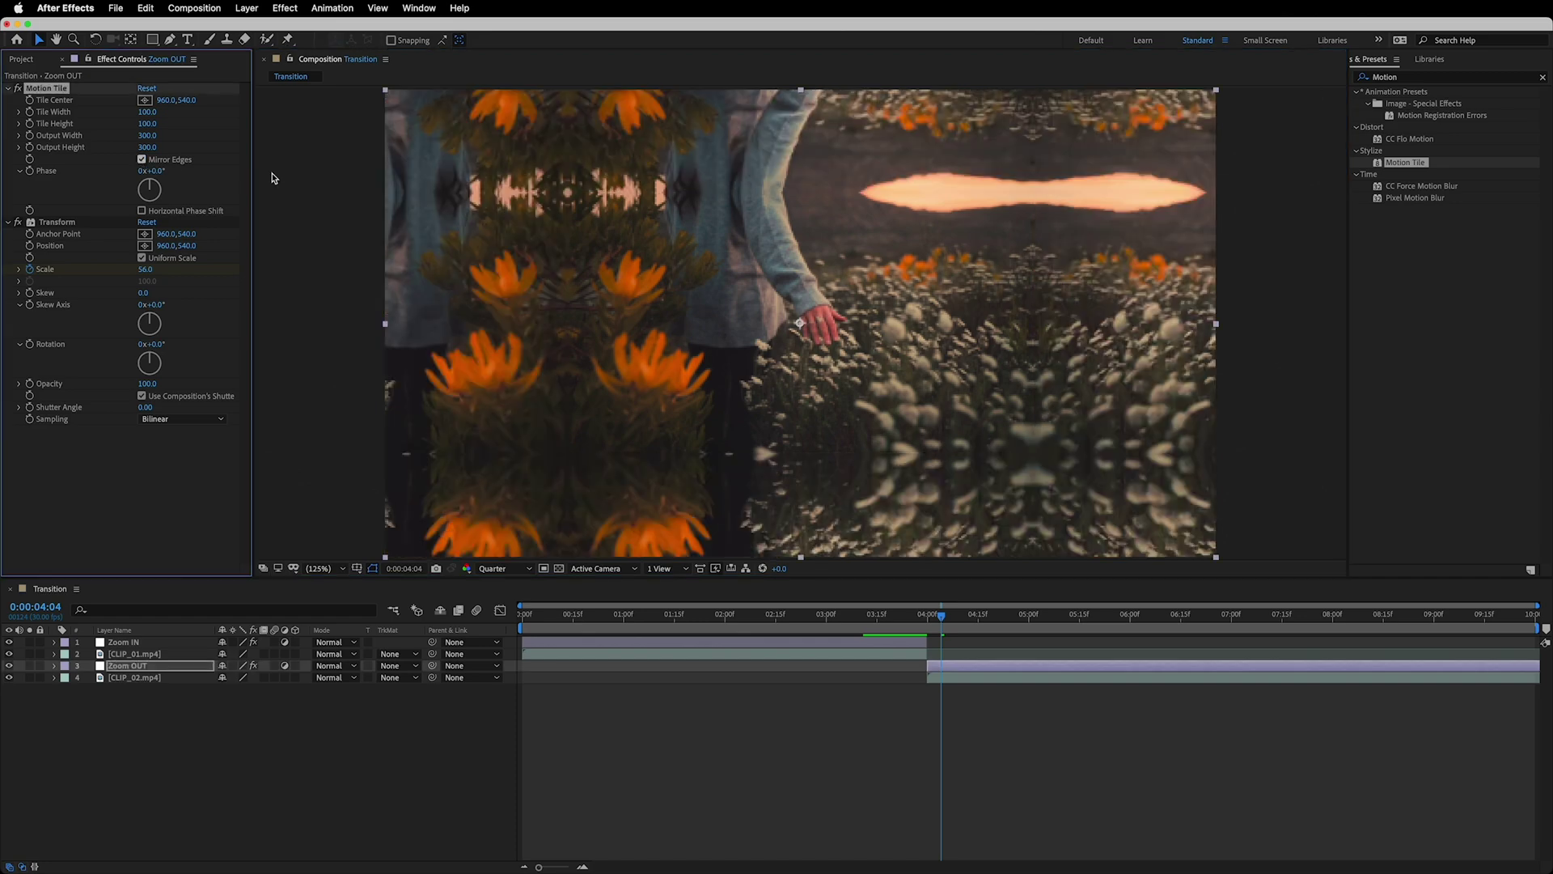
left_click_drag(890, 625, 924, 626)
left_click_drag(954, 633, 904, 639)
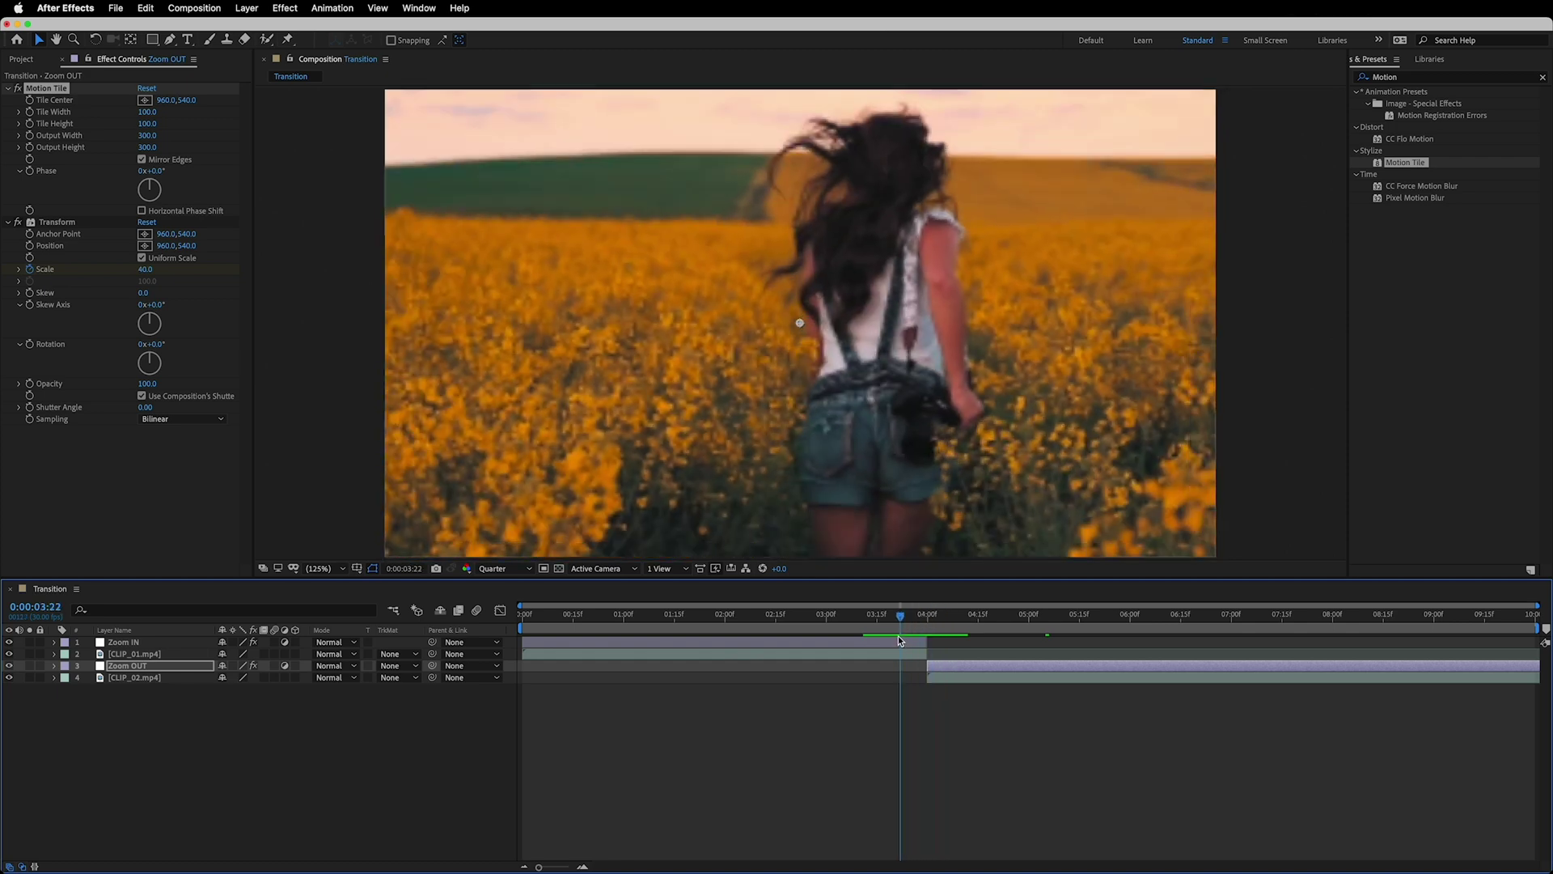
- Reveal the keyframes of all layers and apply Easy Ease to the Scale keyframes of Zoom IN and Zoom OUT
left_click(785, 742)
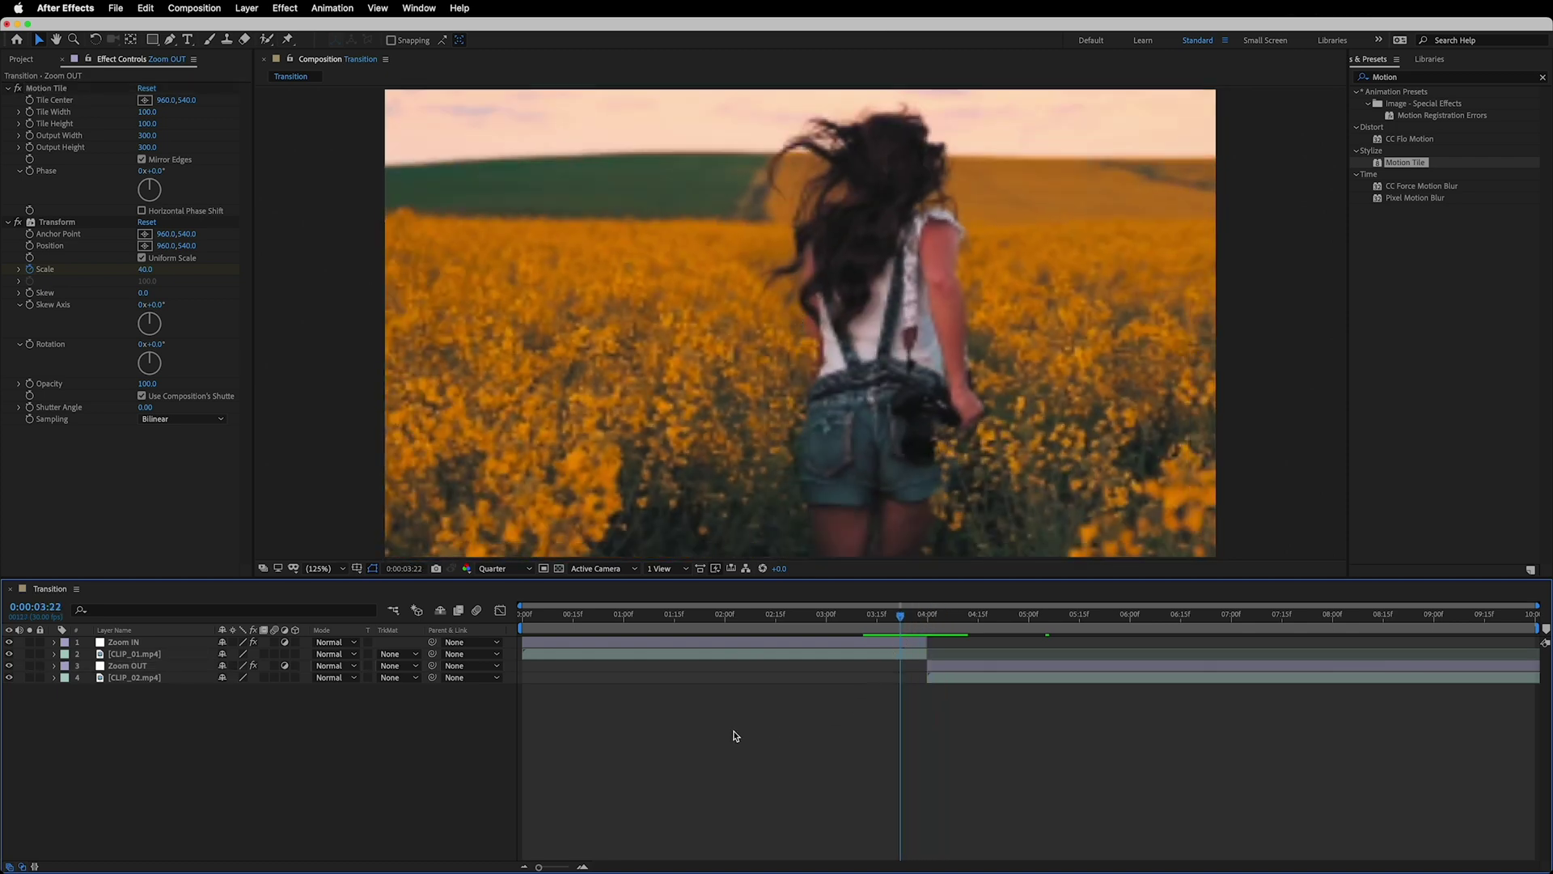
left_click(500, 611)
left_click(500, 610)
key("super+a")
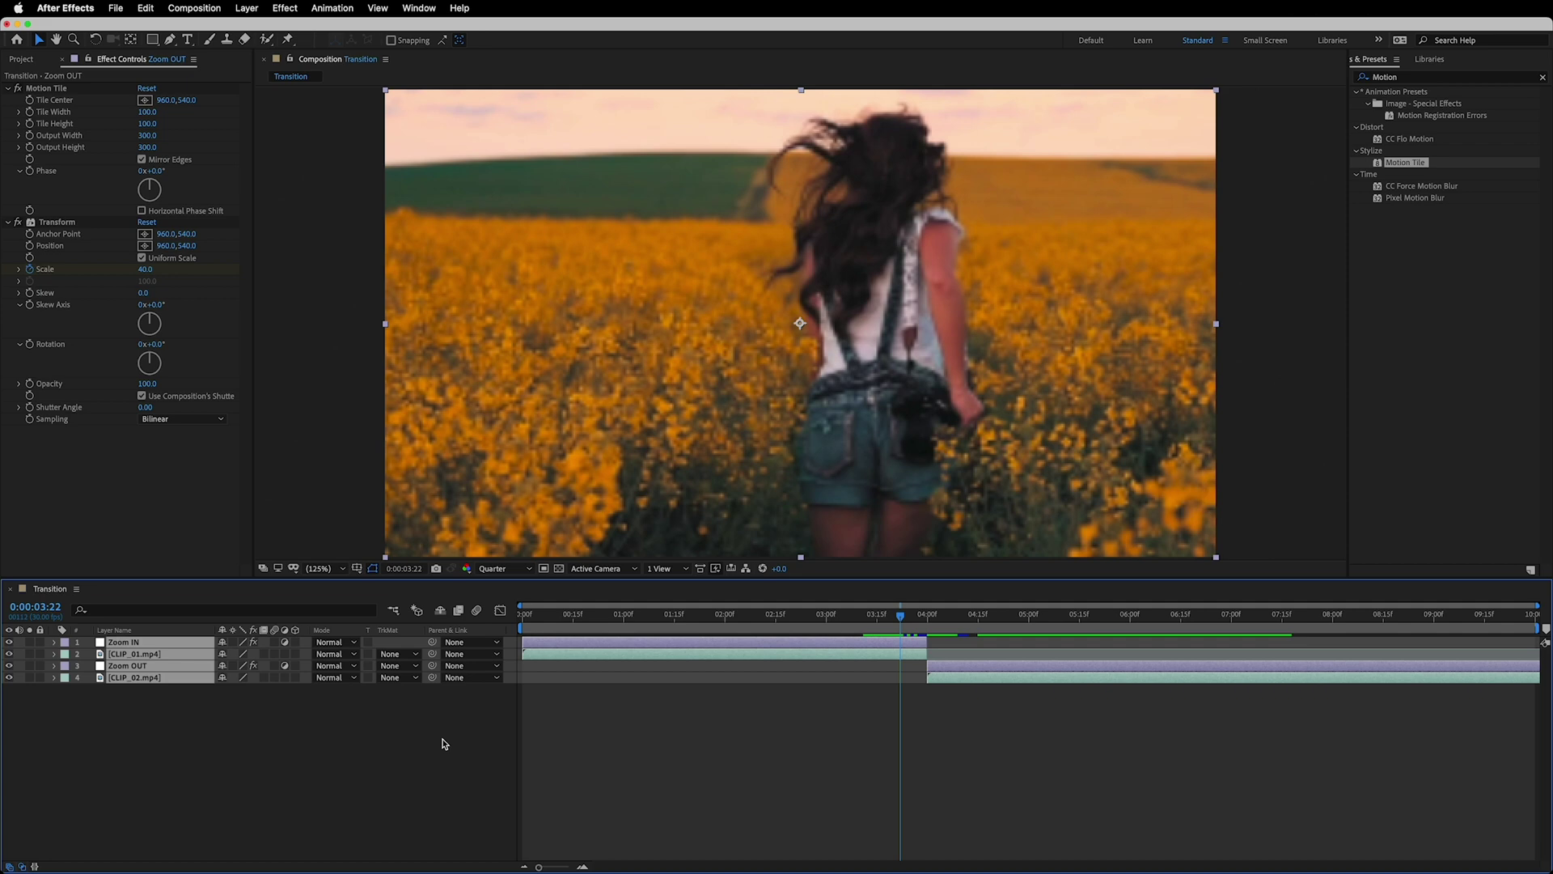
key("u")
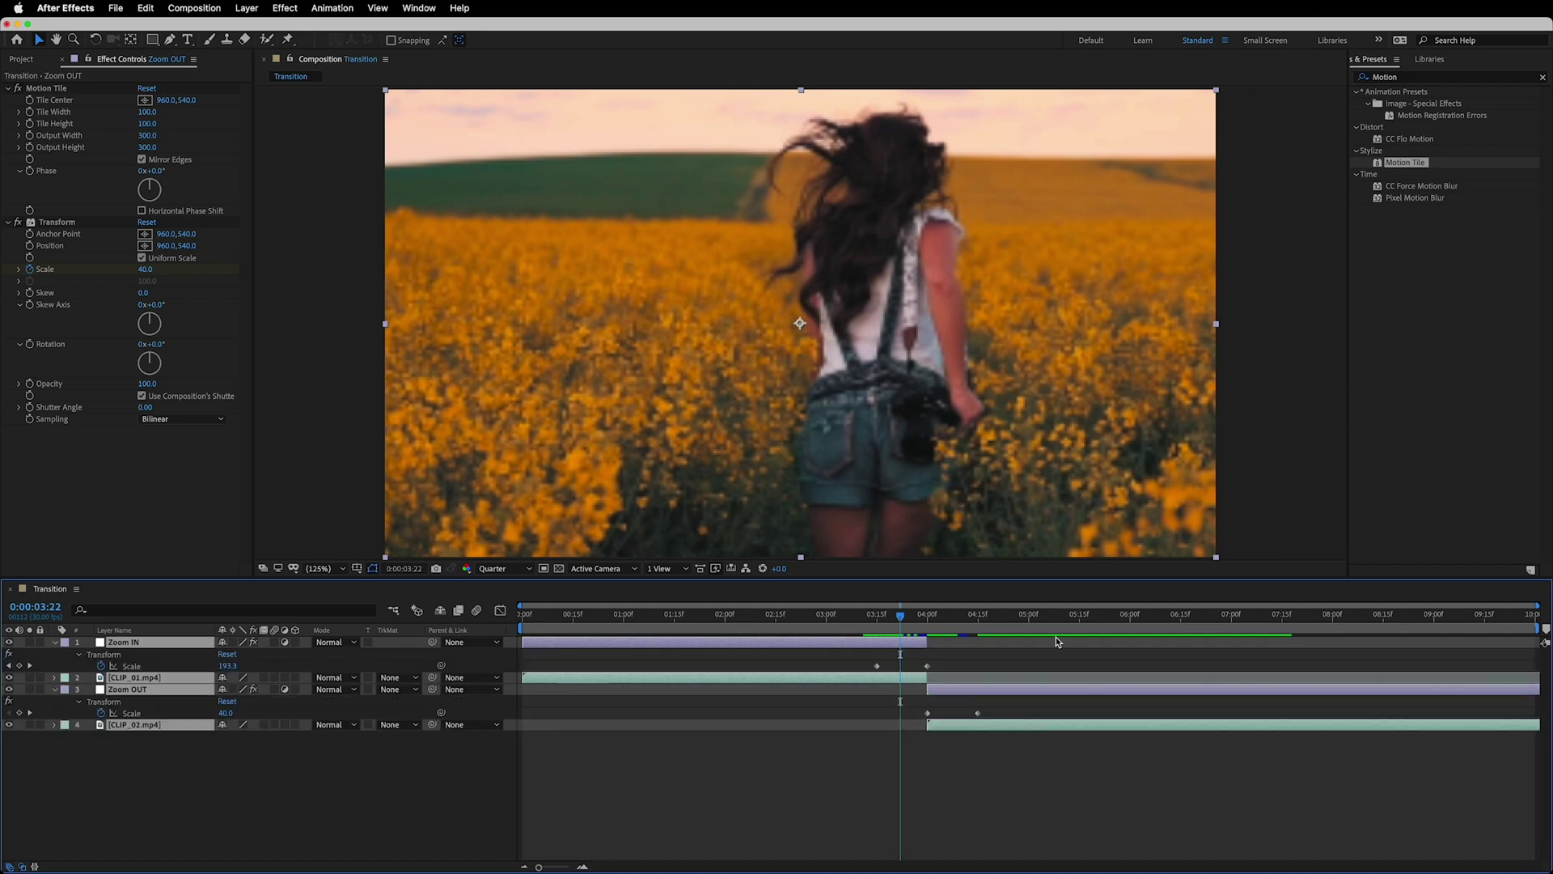
left_click_drag(1055, 664, 858, 720)
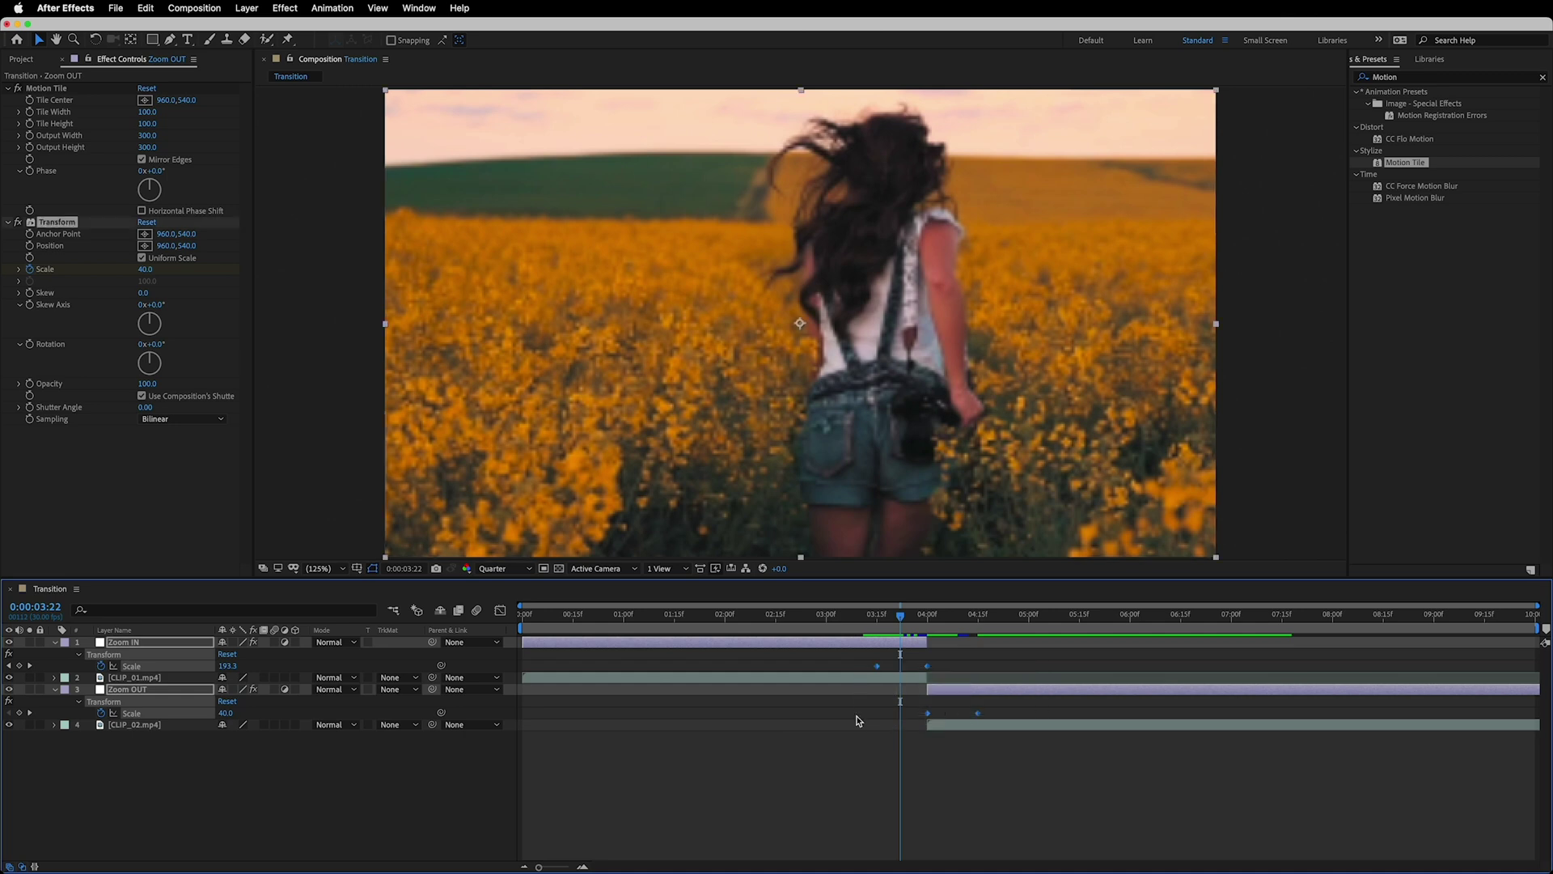
key("F9")
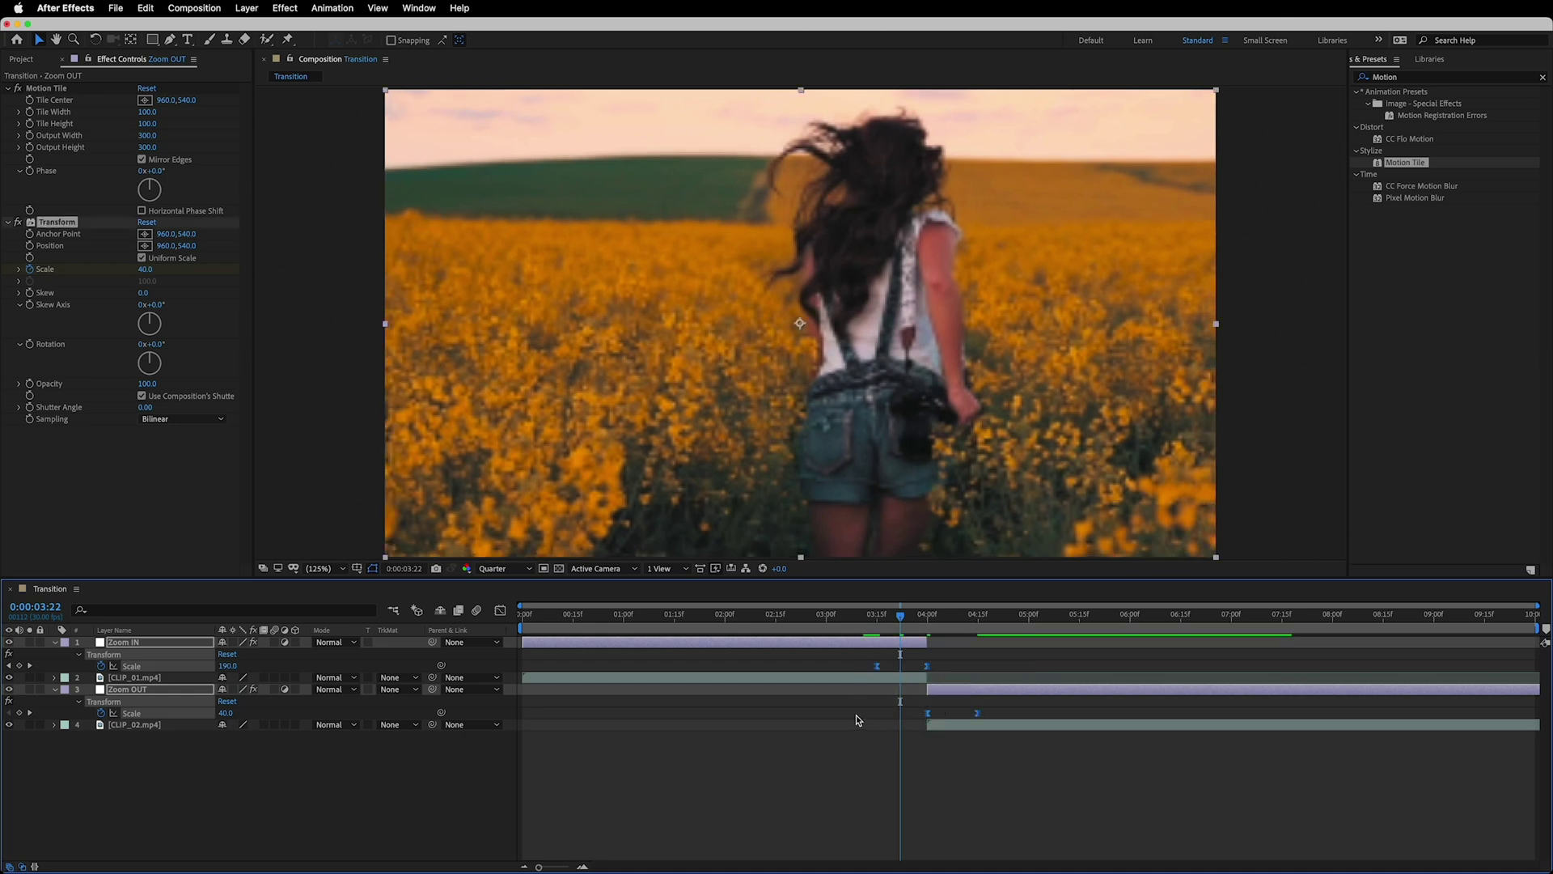
- Select only the Zoom IN Scale keyframes and display them as a value graph in the Graph Editor
left_click(856, 716)
left_click_drag(986, 665, 694, 660)
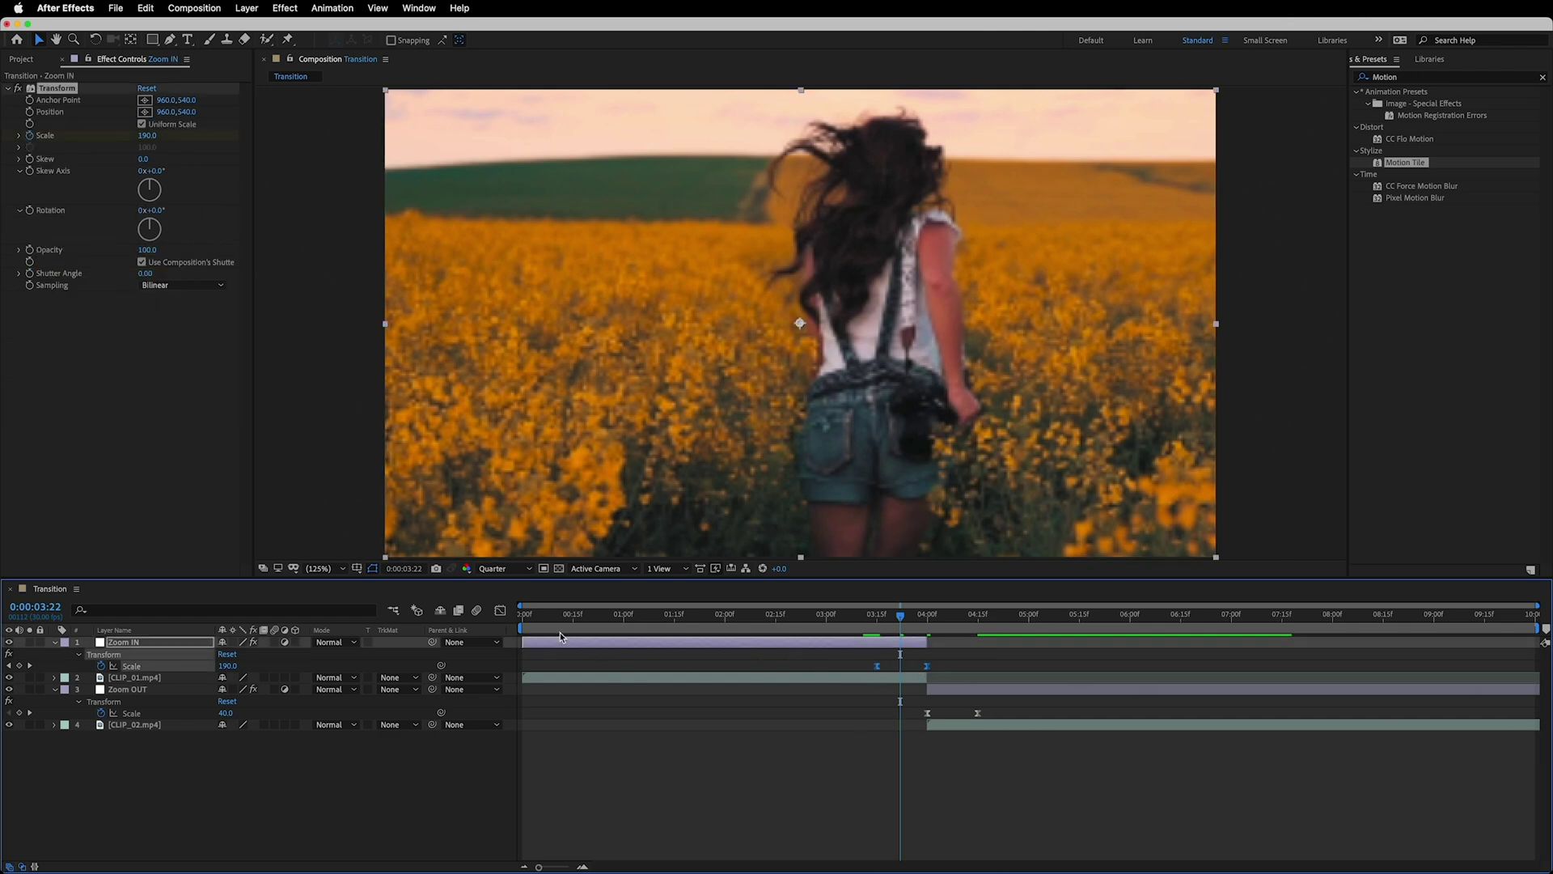
left_click(500, 610)
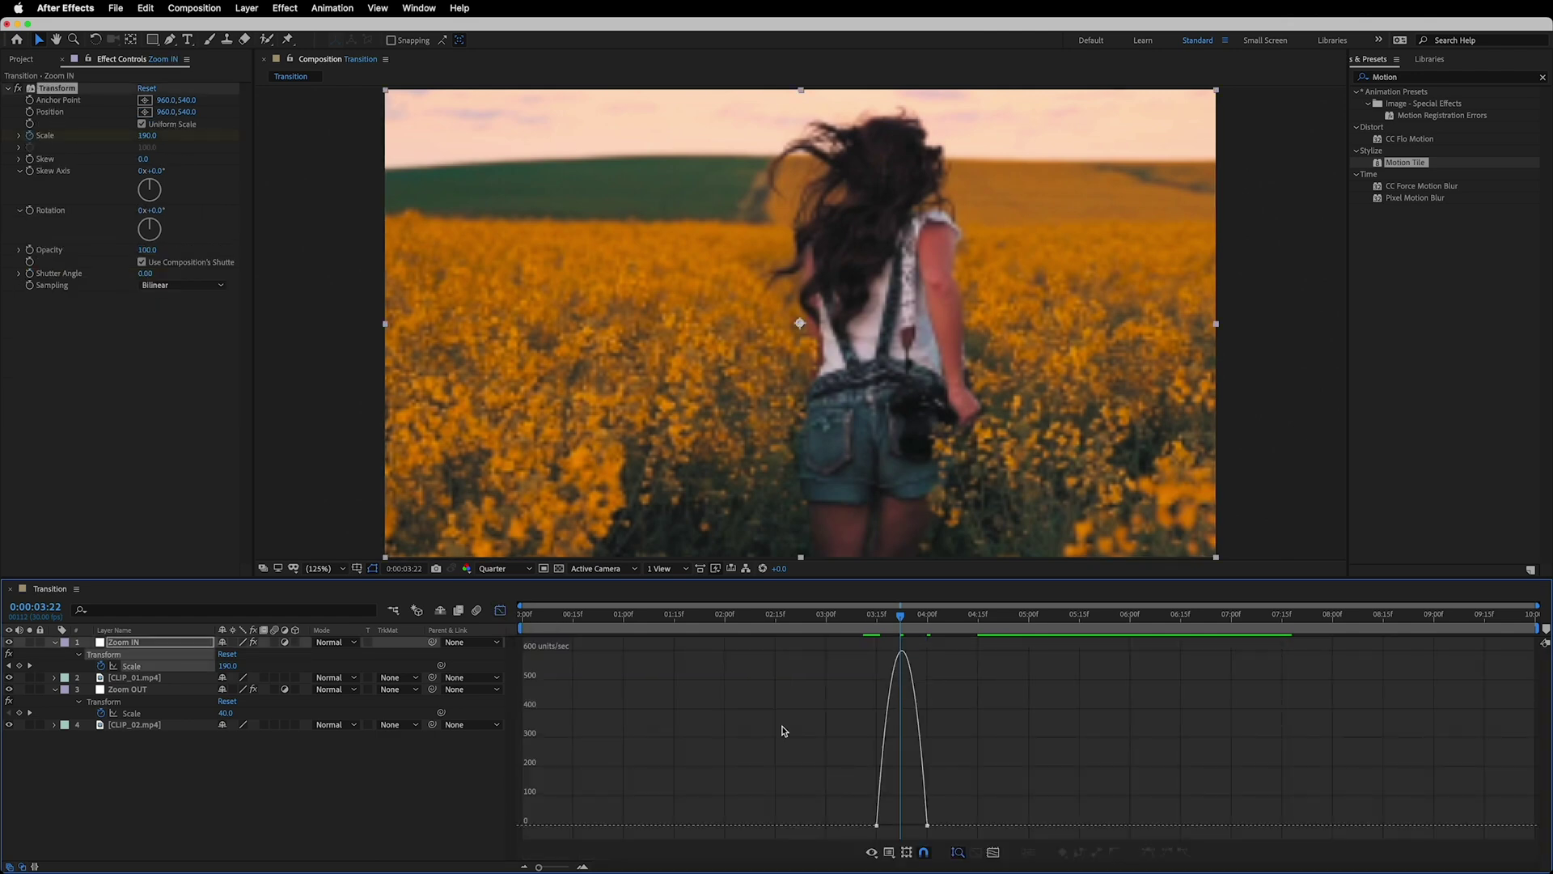
right_click(645, 701)
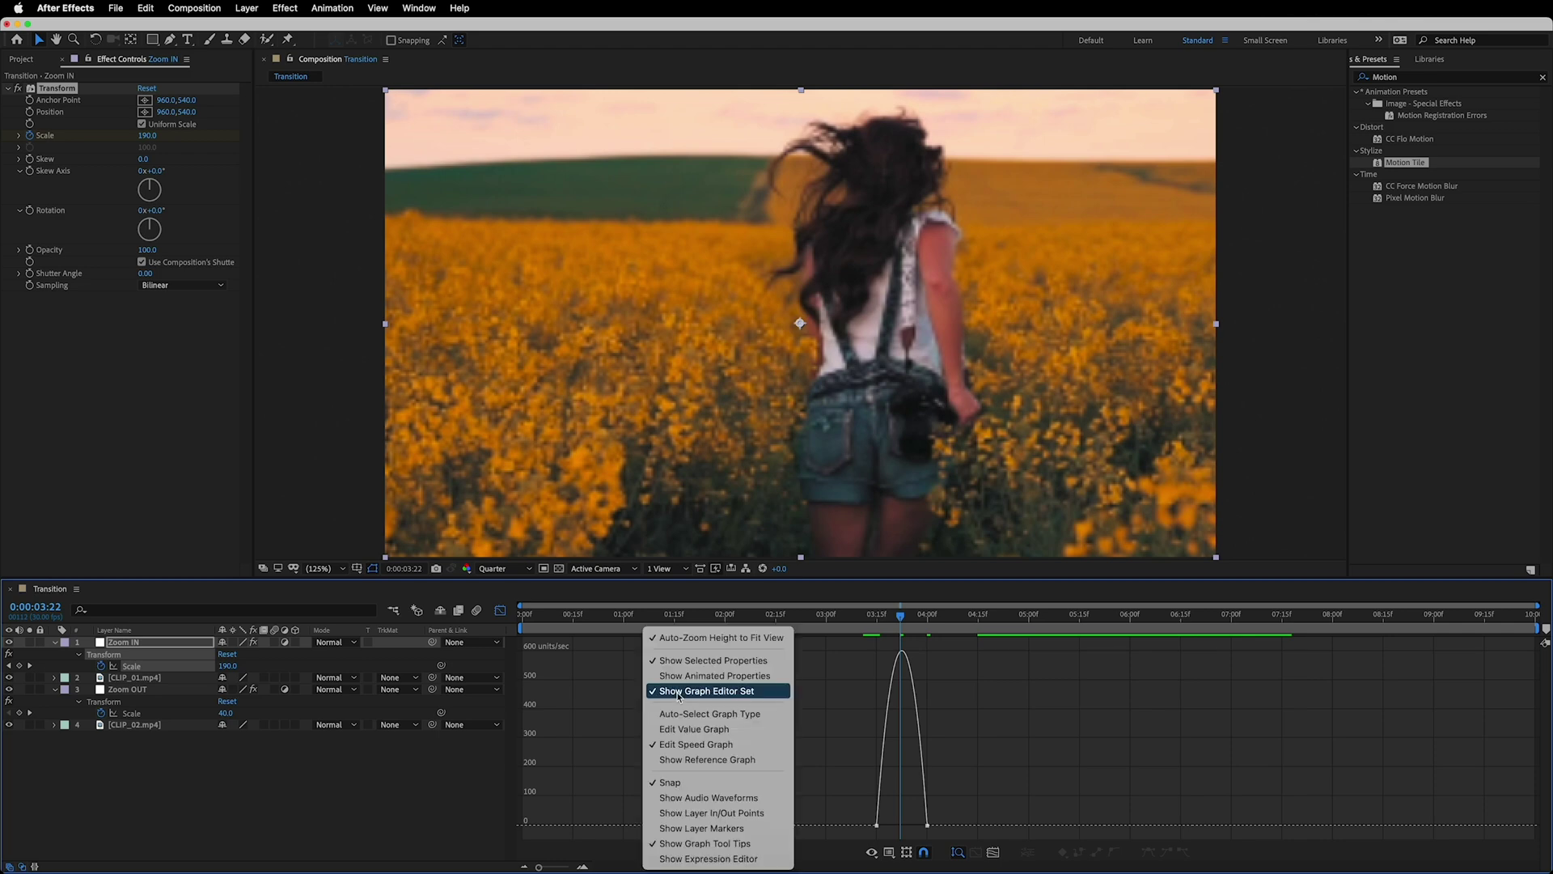
left_click(707, 733)
- Reshape the Zoom IN Scale curve so it starts nearly flat and climbs steeply into the 0:00:04:00 keyframe
left_click_drag(971, 649, 843, 847)
left_click(584, 867)
left_click(583, 867)
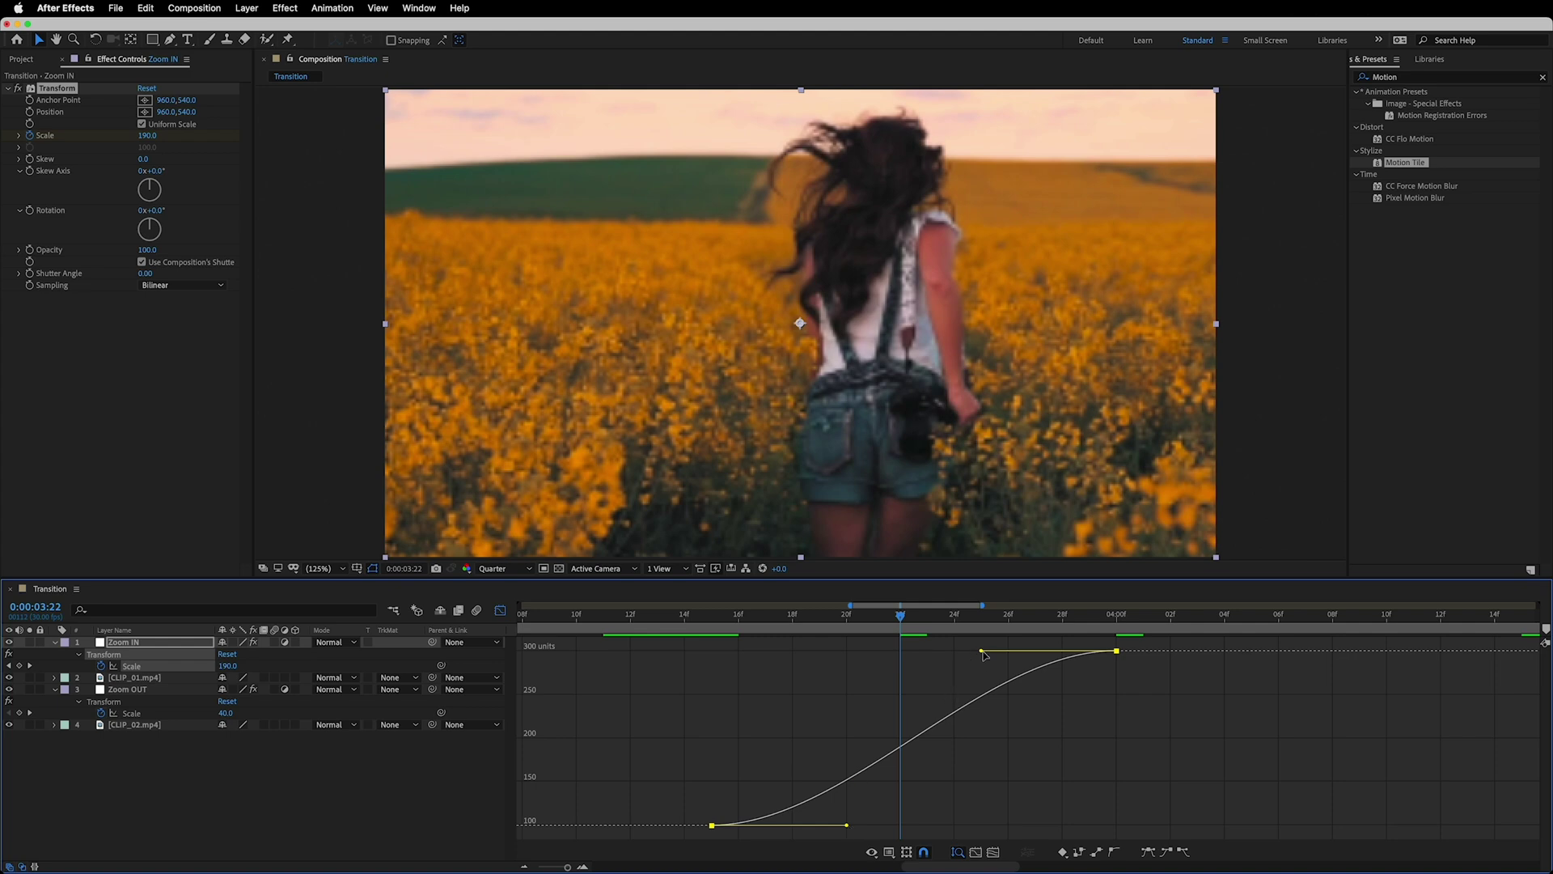
left_click_drag(982, 652, 1108, 817)
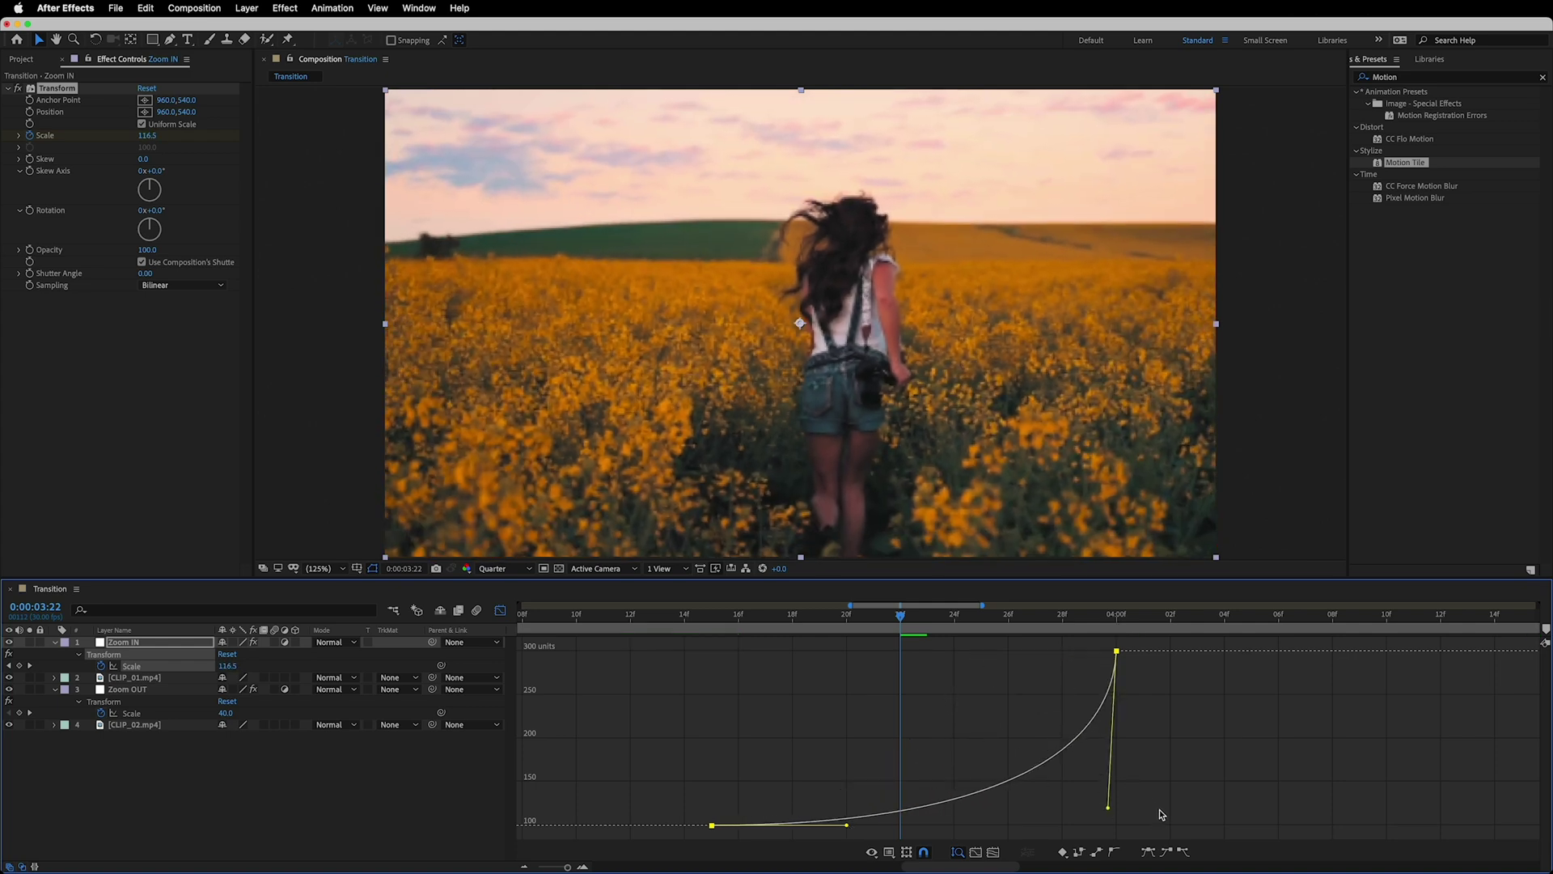
left_click_drag(847, 824, 937, 821)
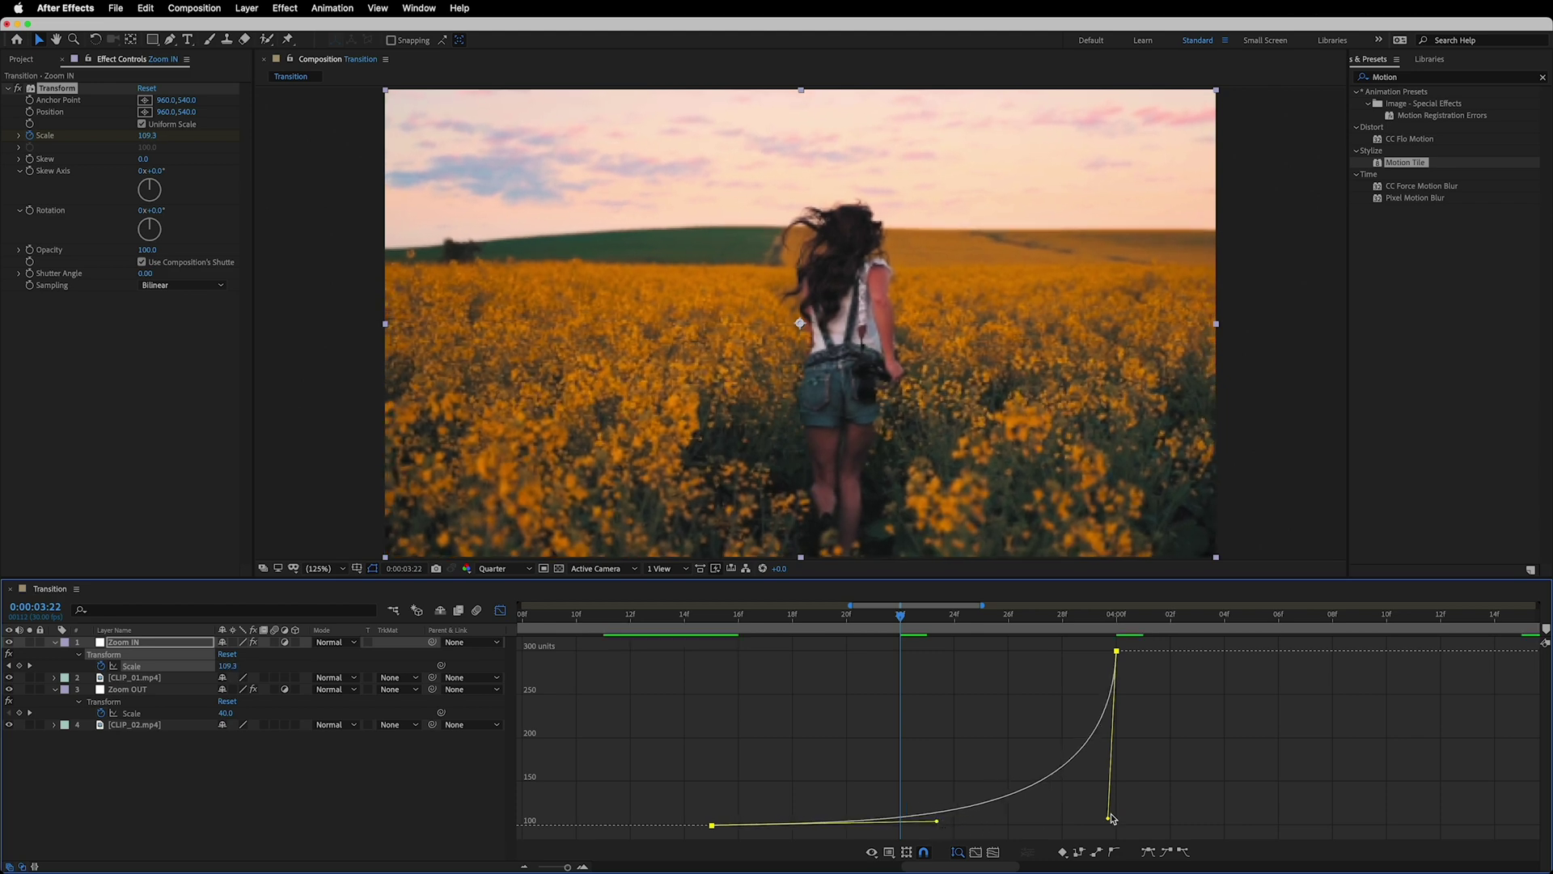
left_click_drag(1108, 818, 1108, 820)
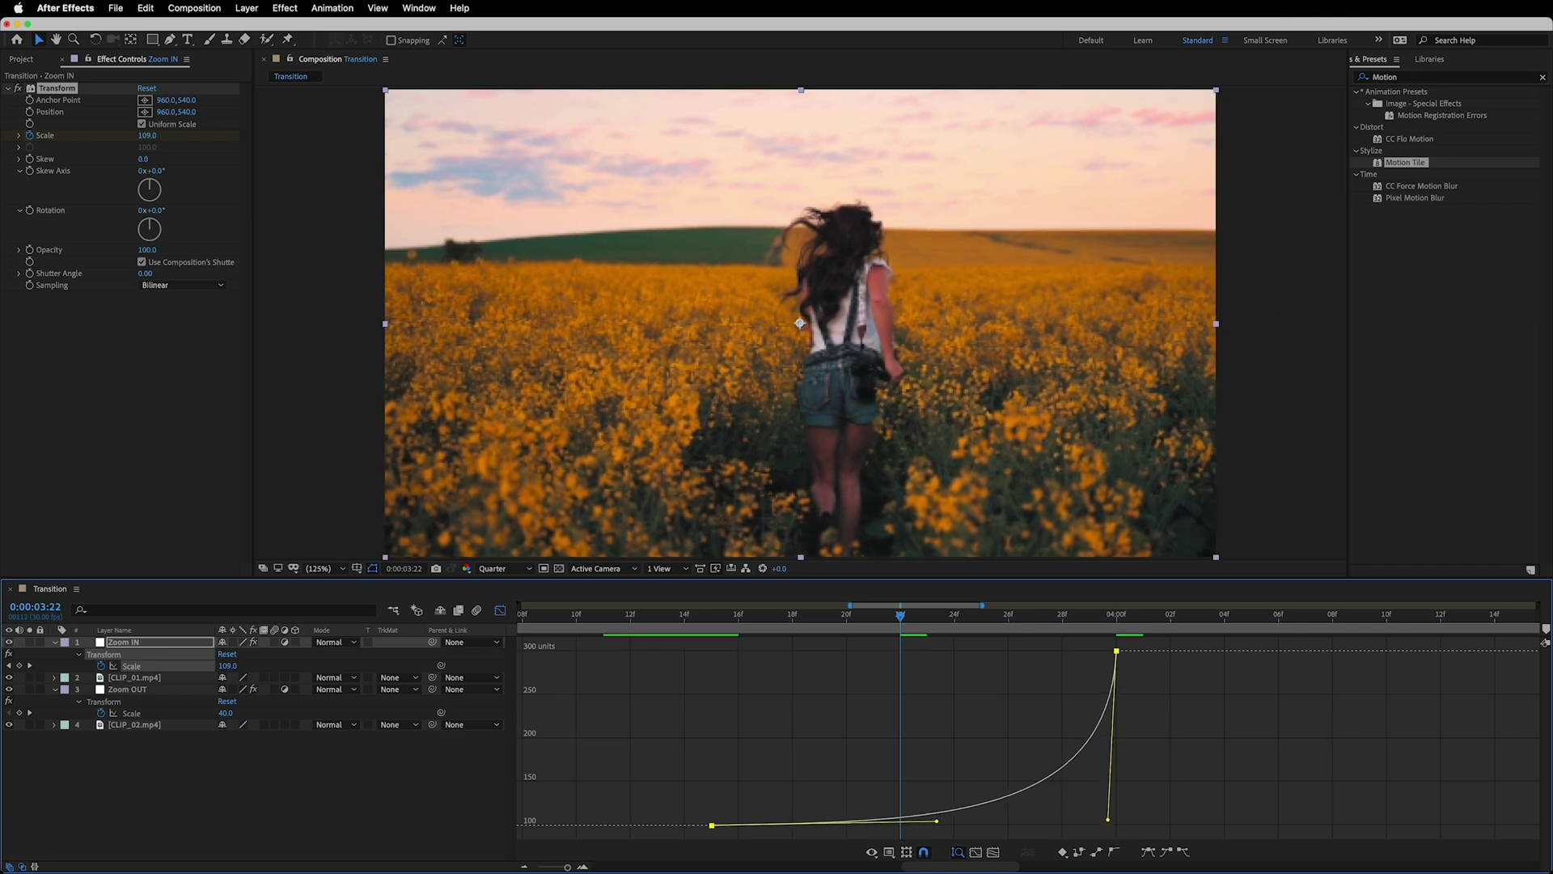
- Reshape the Zoom OUT Scale value curve so it rises steeply from 0:00:04:00 and flattens out towards 0:00:04:15
left_click(500, 610)
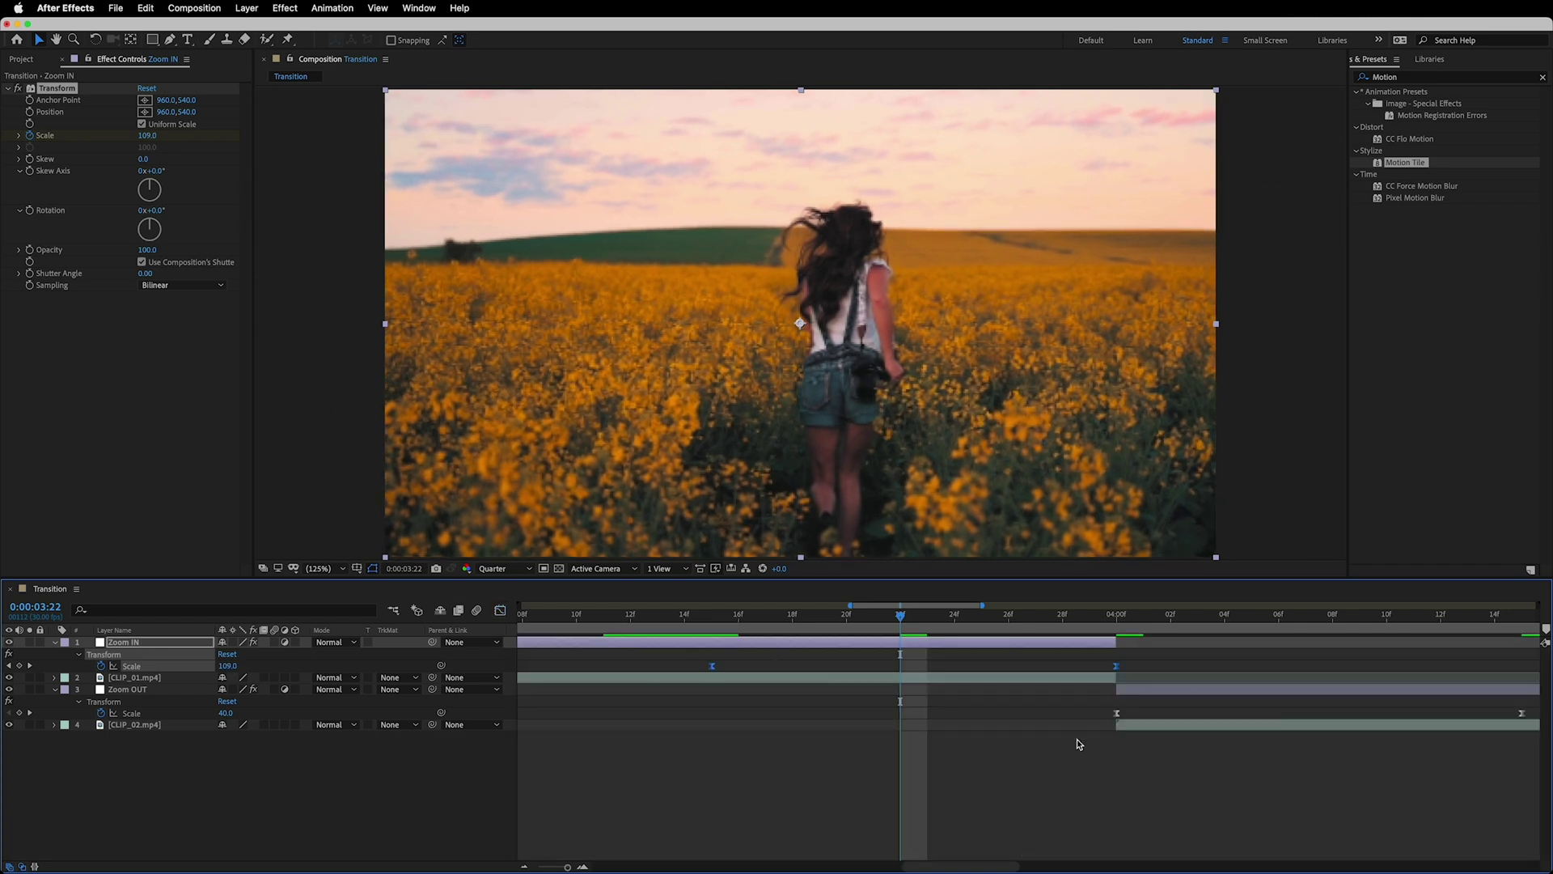
left_click_drag(1065, 710, 1537, 728)
left_click(500, 610)
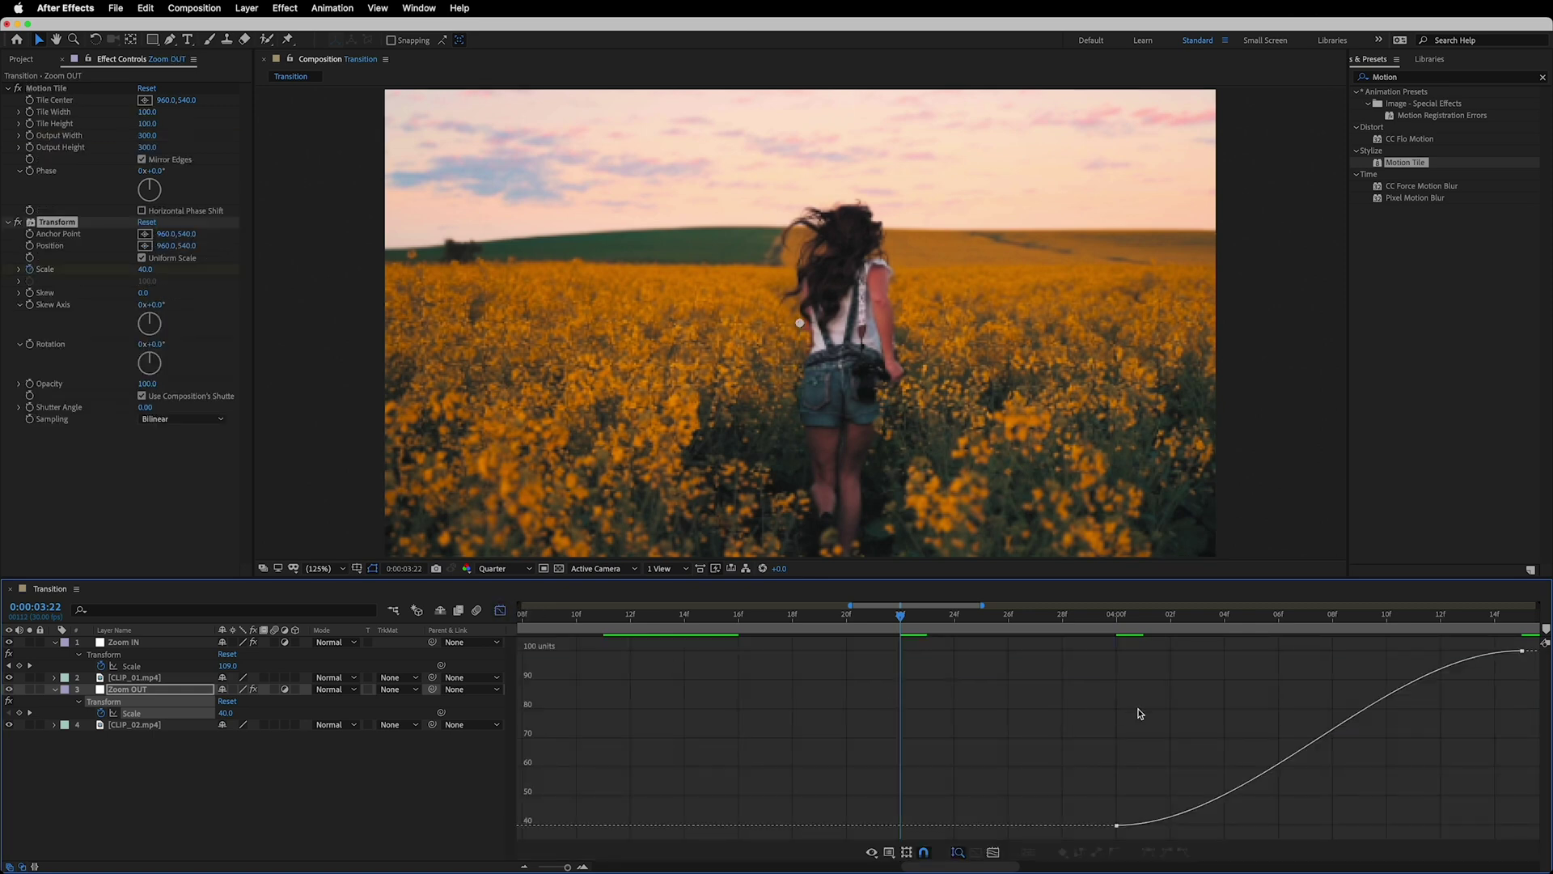
left_click(525, 867)
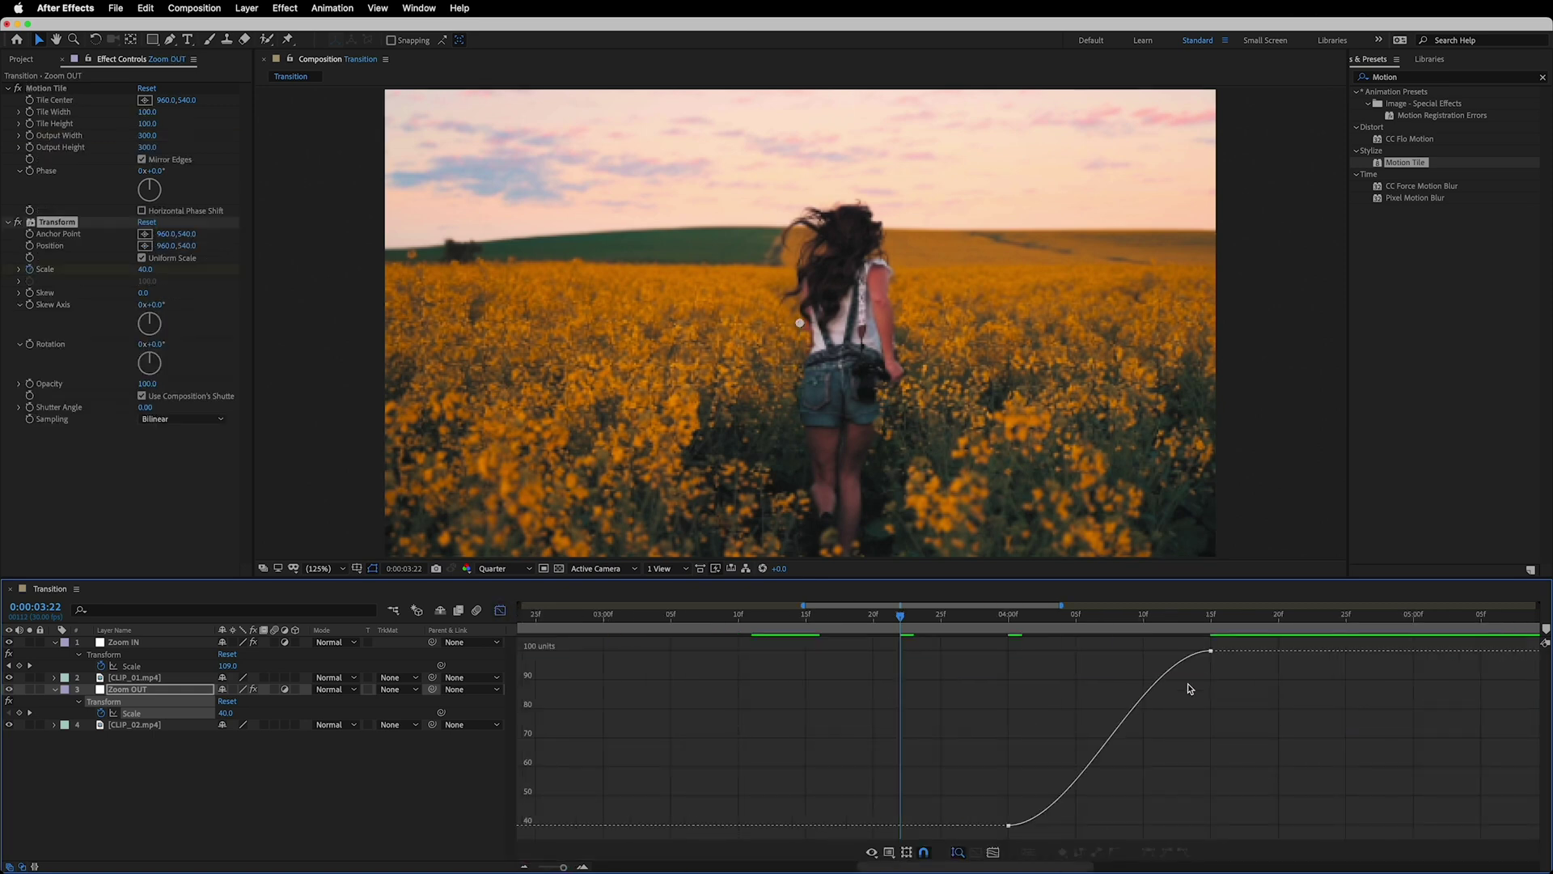
left_click_drag(1242, 648, 941, 840)
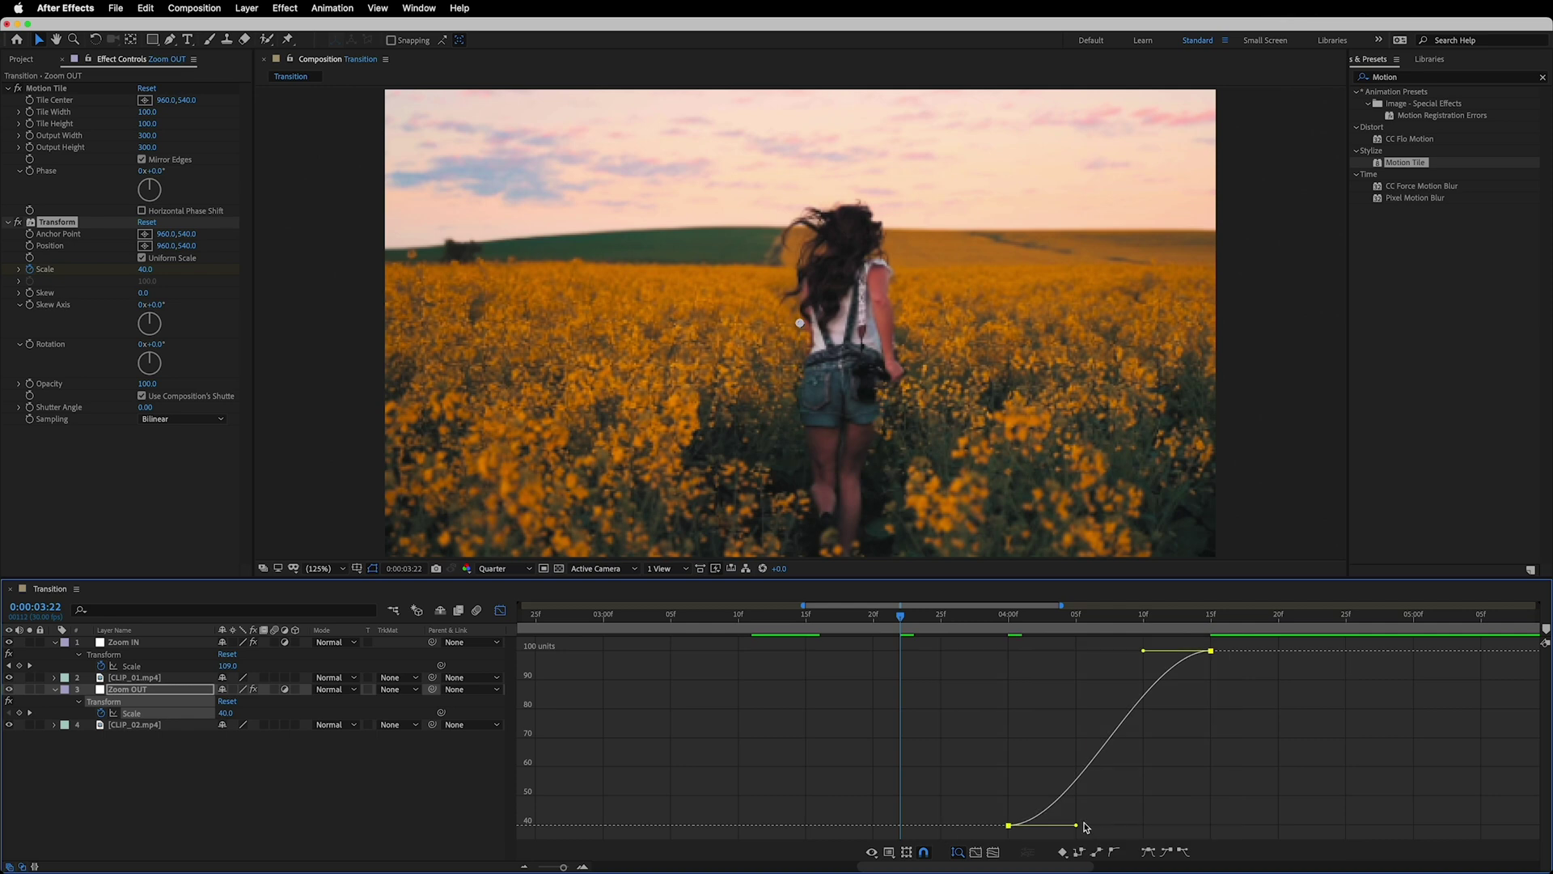
left_click_drag(1075, 812, 984, 702)
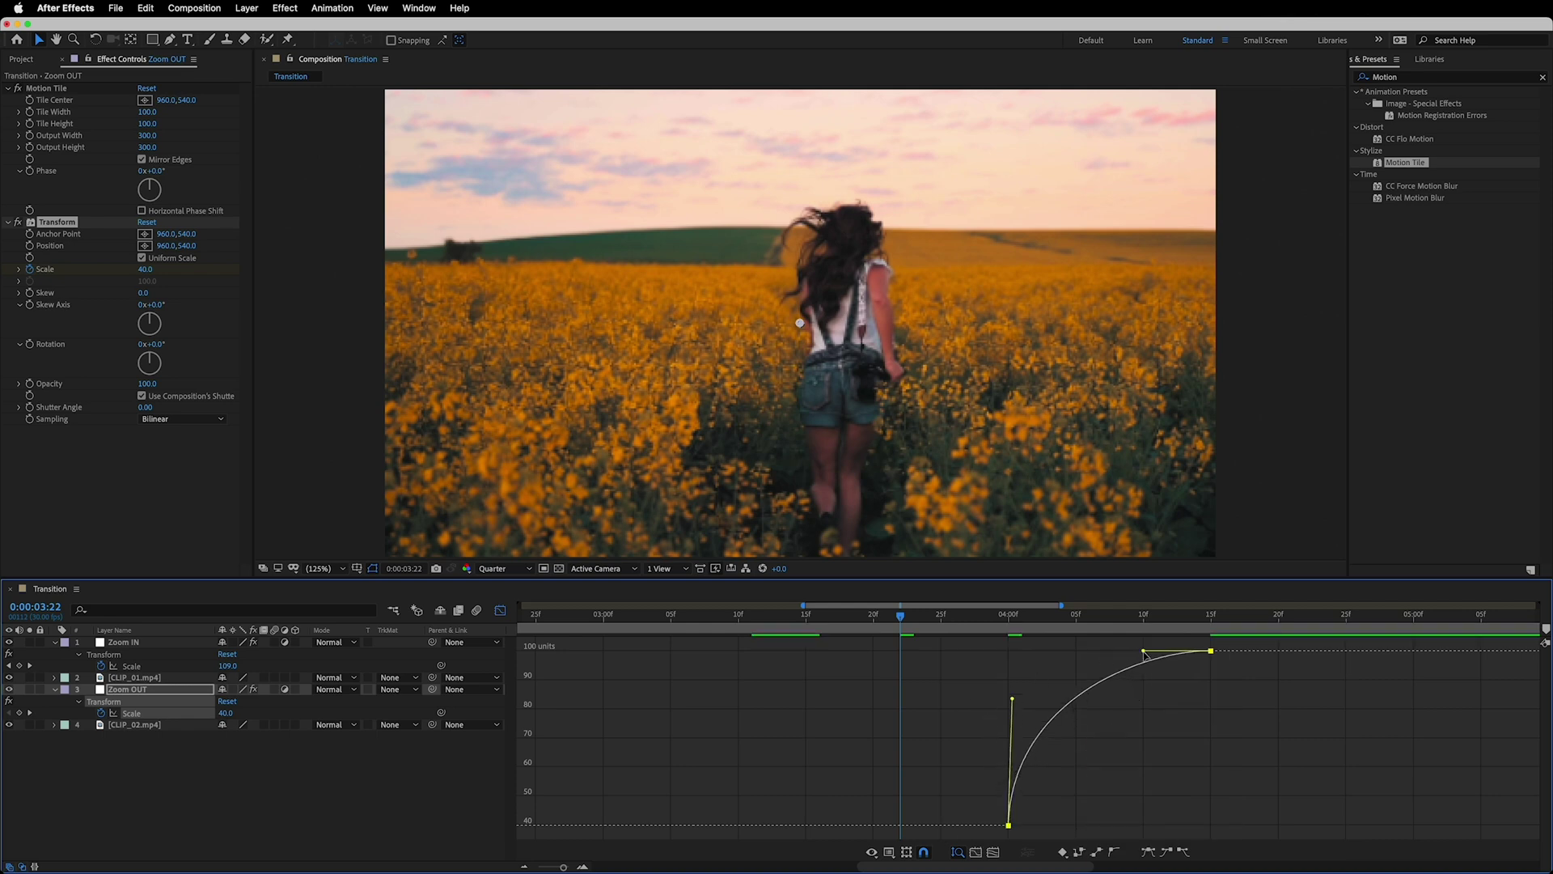
left_click_drag(1139, 653, 1044, 655)
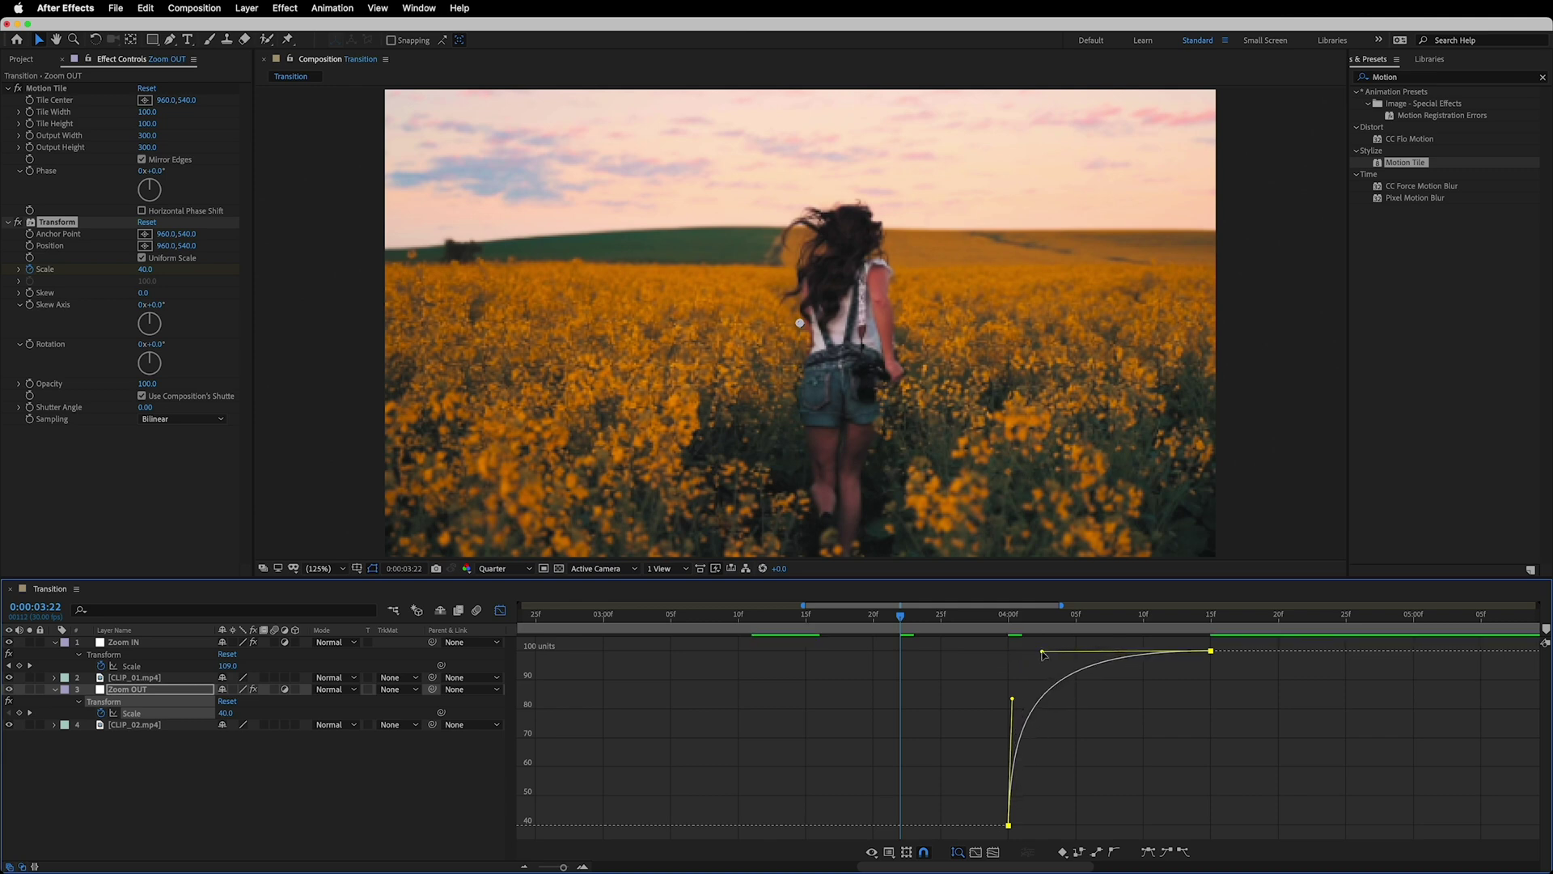
- Save the project, return from the Graph Editor to the layer bars, and preview the transition from 0:00:03:11
key("super+s")
left_click(500, 611)
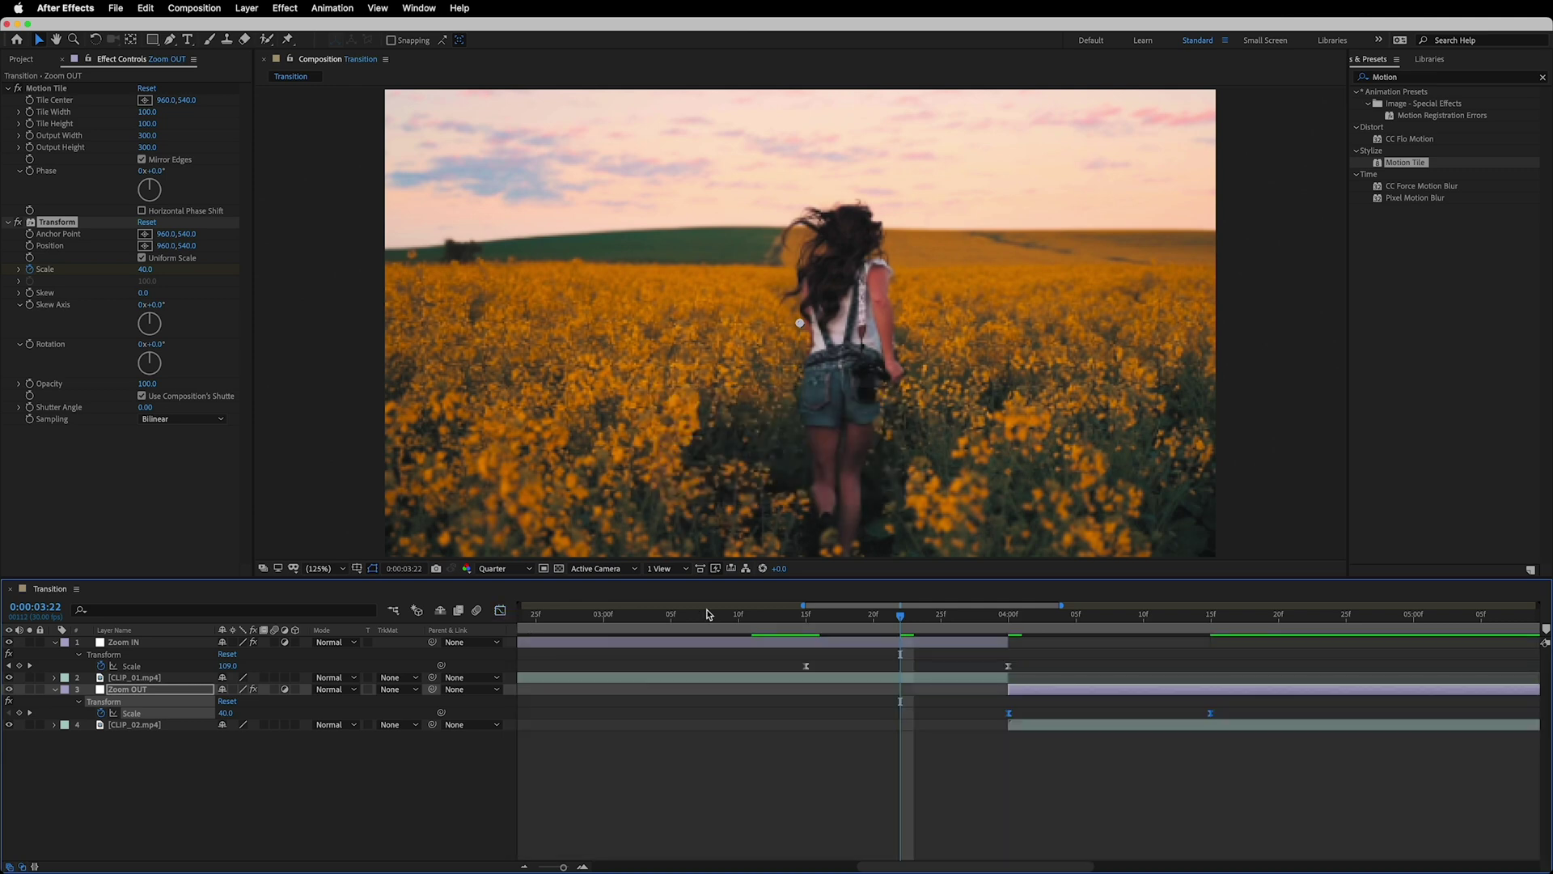
left_click(752, 615)
left_click(797, 789)
key("space")
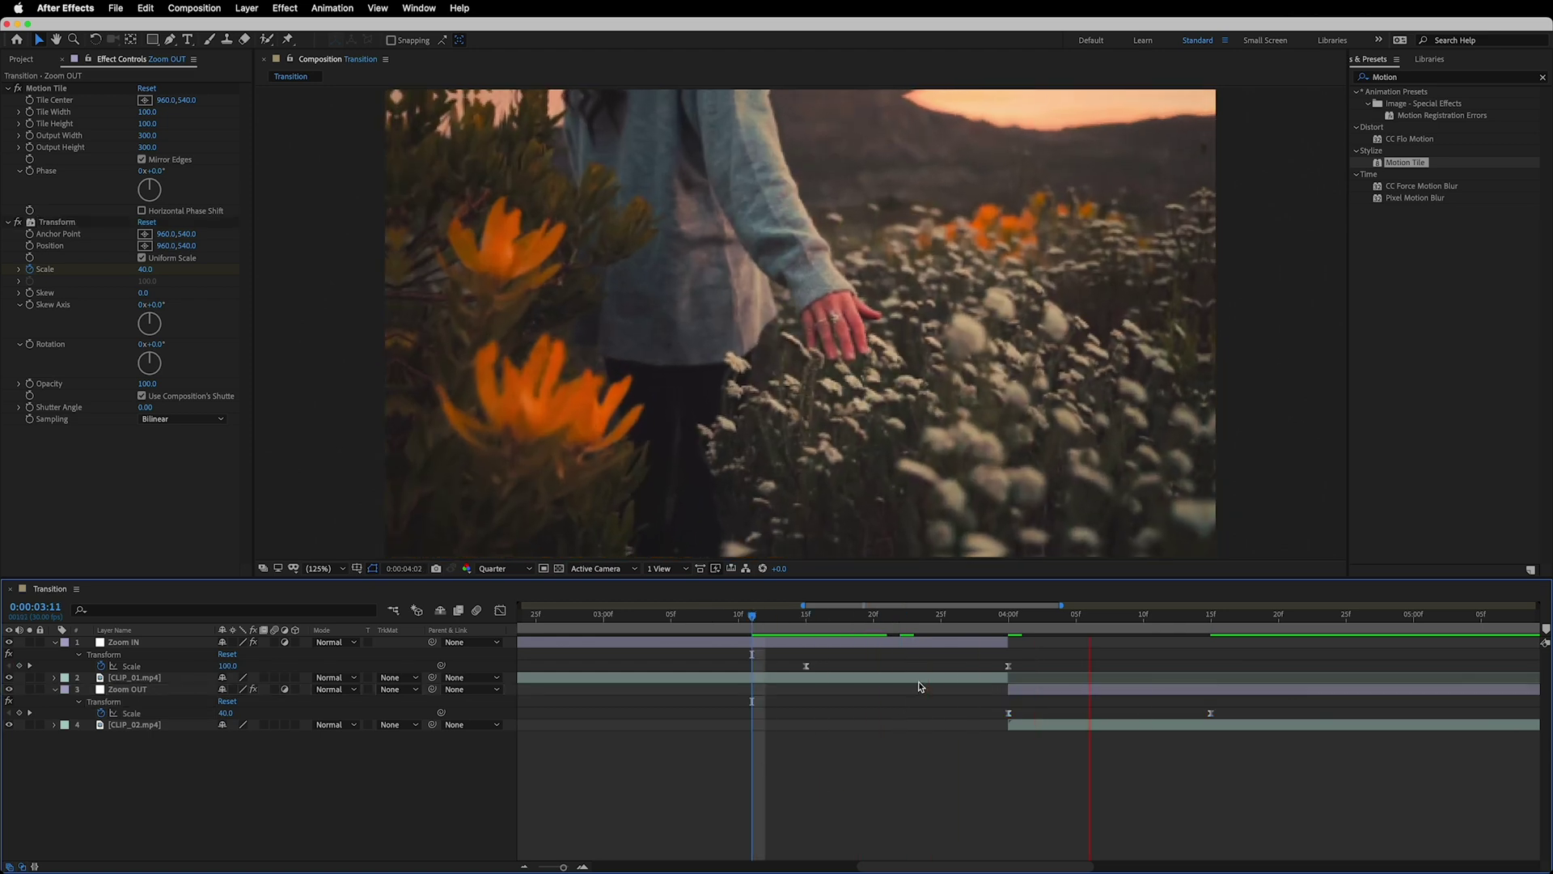
- Replay the transition from about 0:00:03:15 and inspect the cut frame at 0:00:04:00
left_click(849, 616)
left_click_drag(855, 624, 805, 631)
key("space")
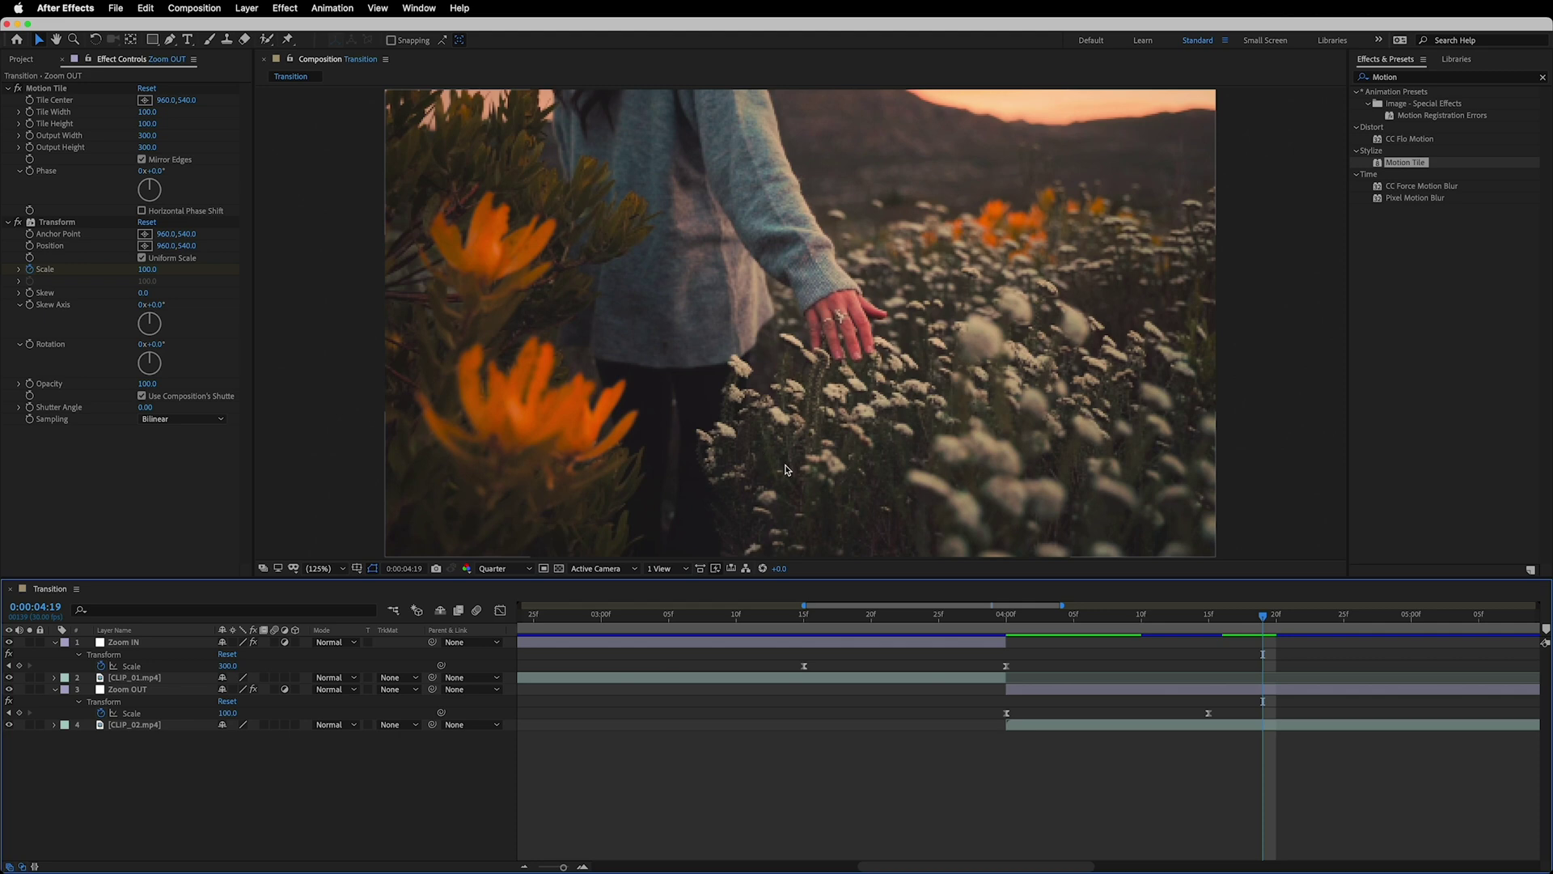
left_click_drag(1056, 619, 1012, 621)
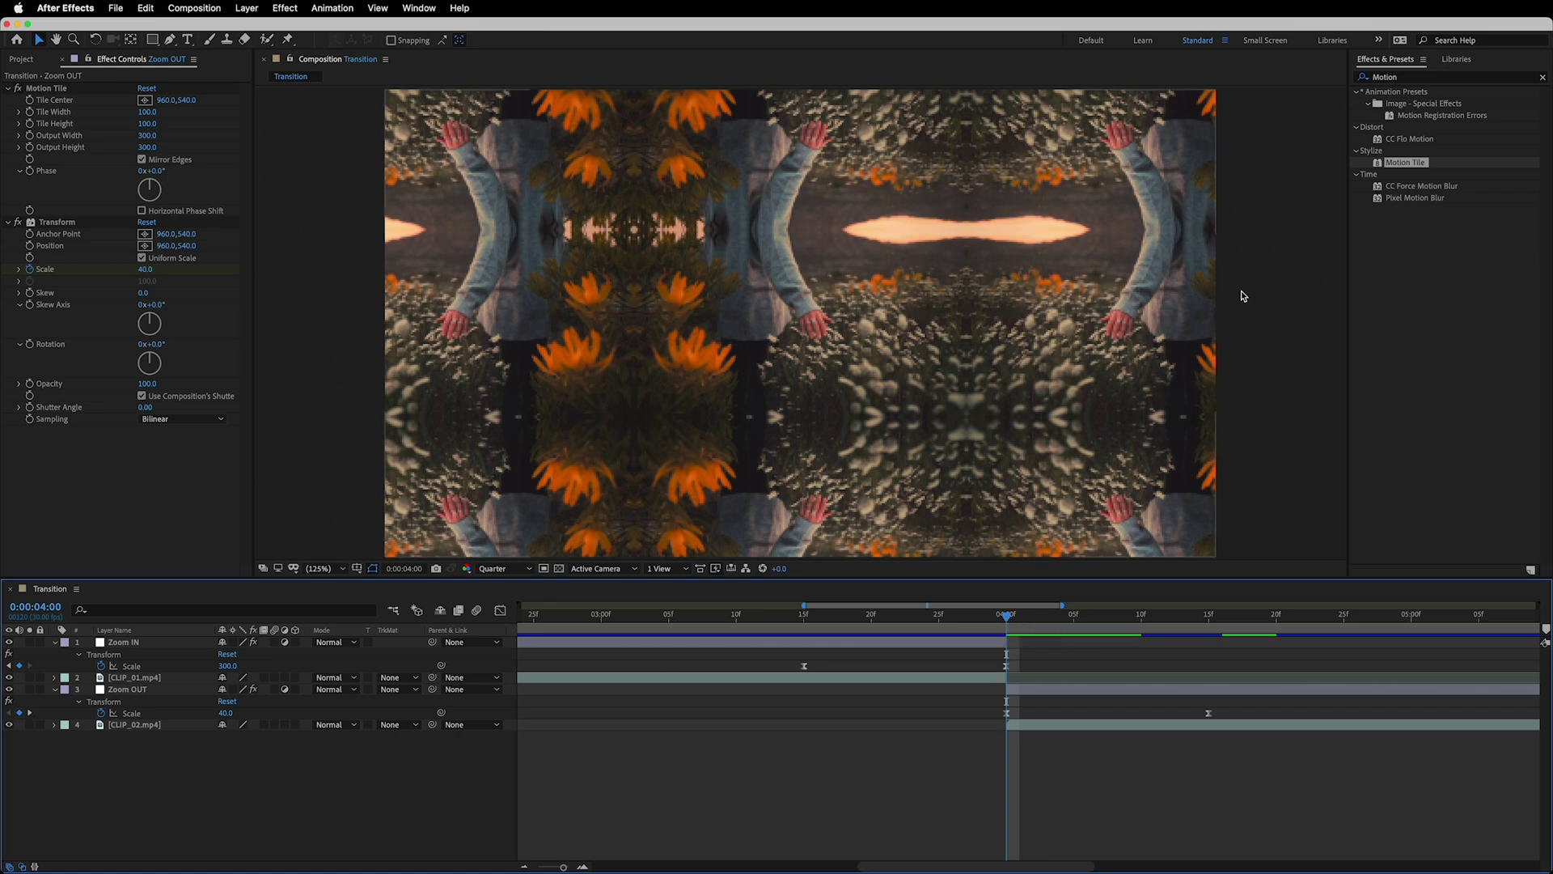
- Search the effects for "Force" and apply CC Force Motion Blur to the Zoom OUT layer
left_click(1447, 78)
left_click(1446, 78)
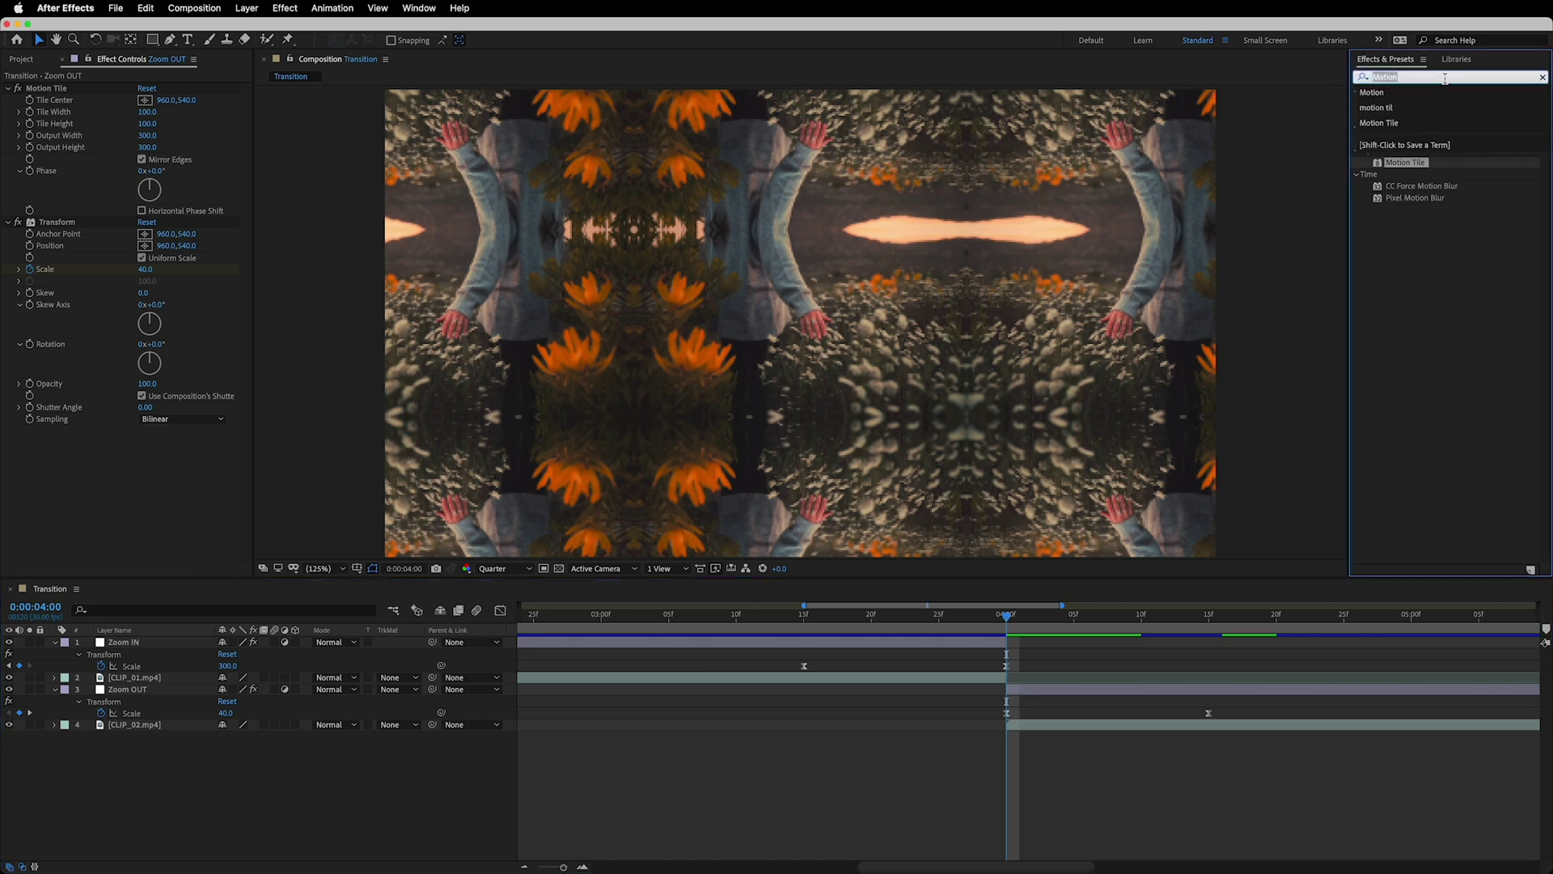
type("Froce")
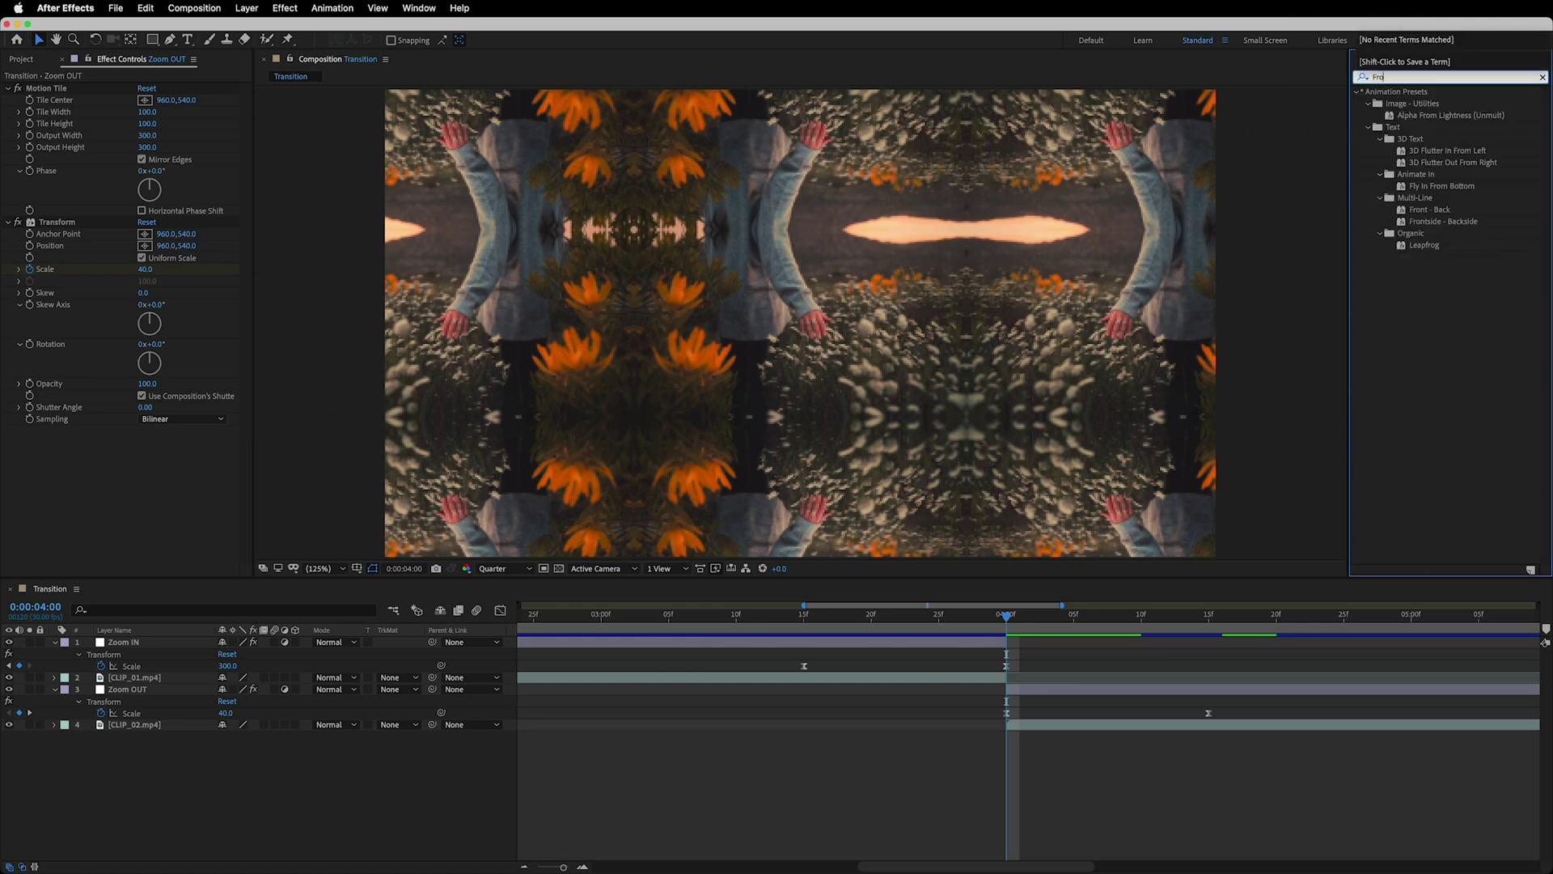
key("BackSpace")
key("BackSpace")
key("BackSpace")
type("orce")
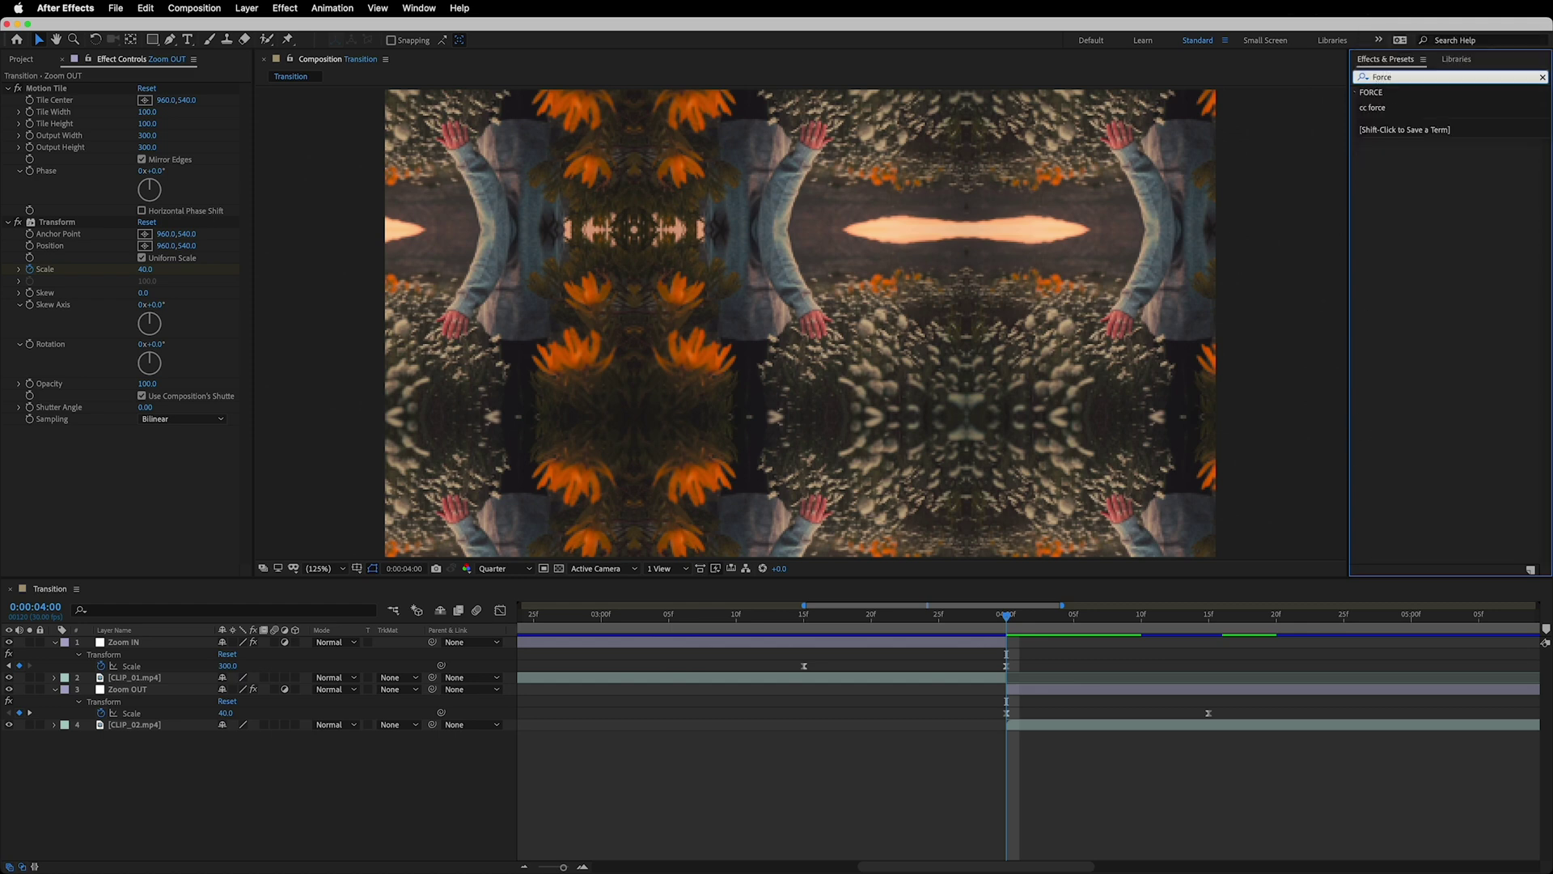
left_click(1481, 193)
left_click_drag(1430, 104, 1125, 693)
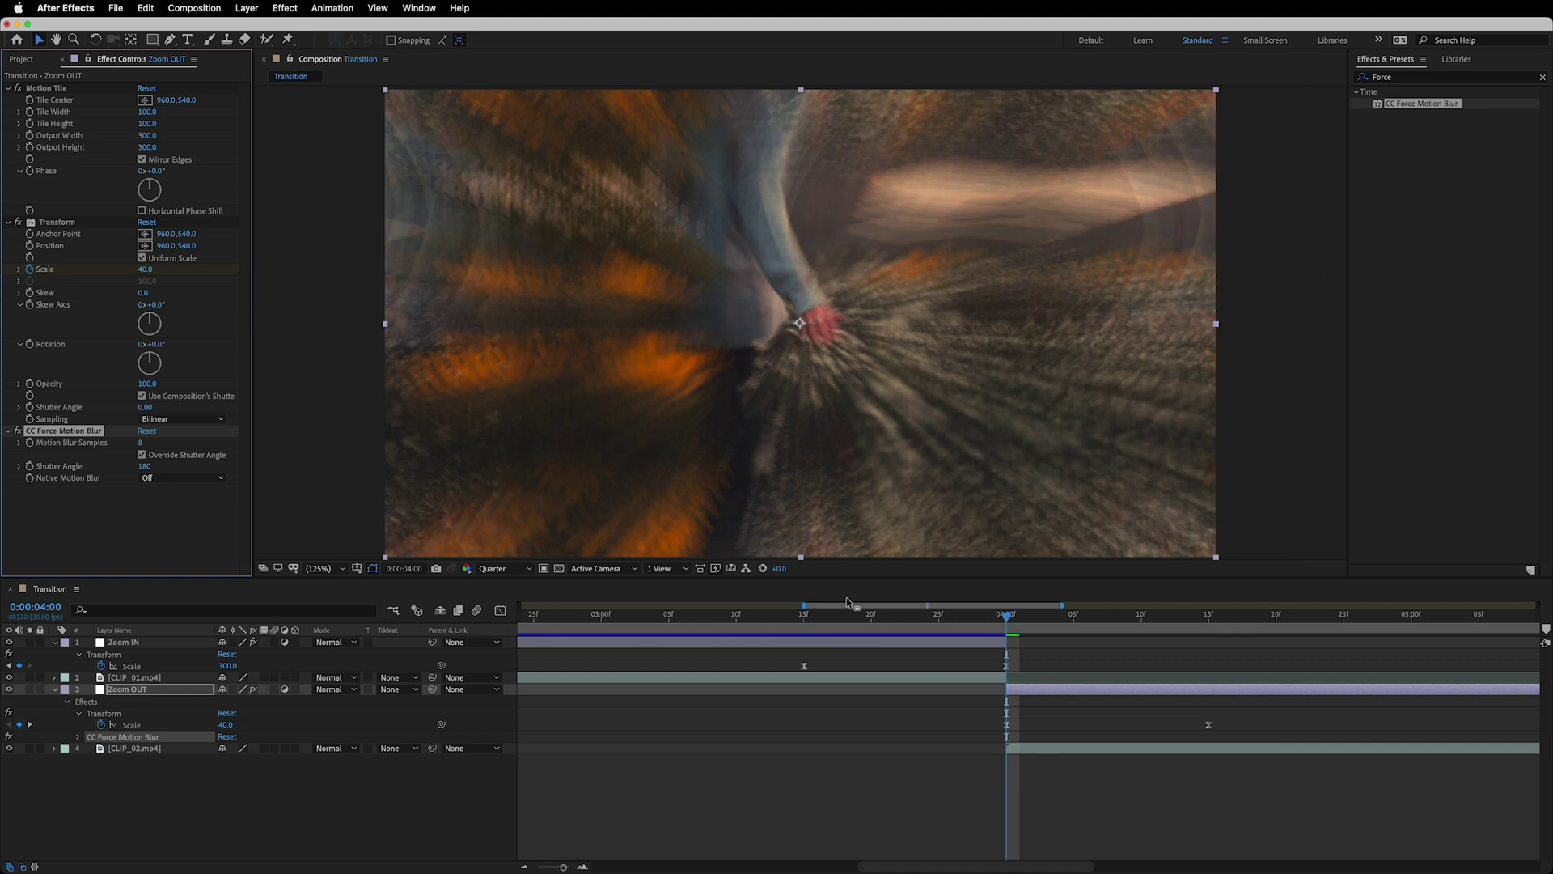
- Collapse Zoom OUT to its keyframed properties and apply CC Force Motion Blur to the Zoom IN layer
left_click(812, 773)
key("u")
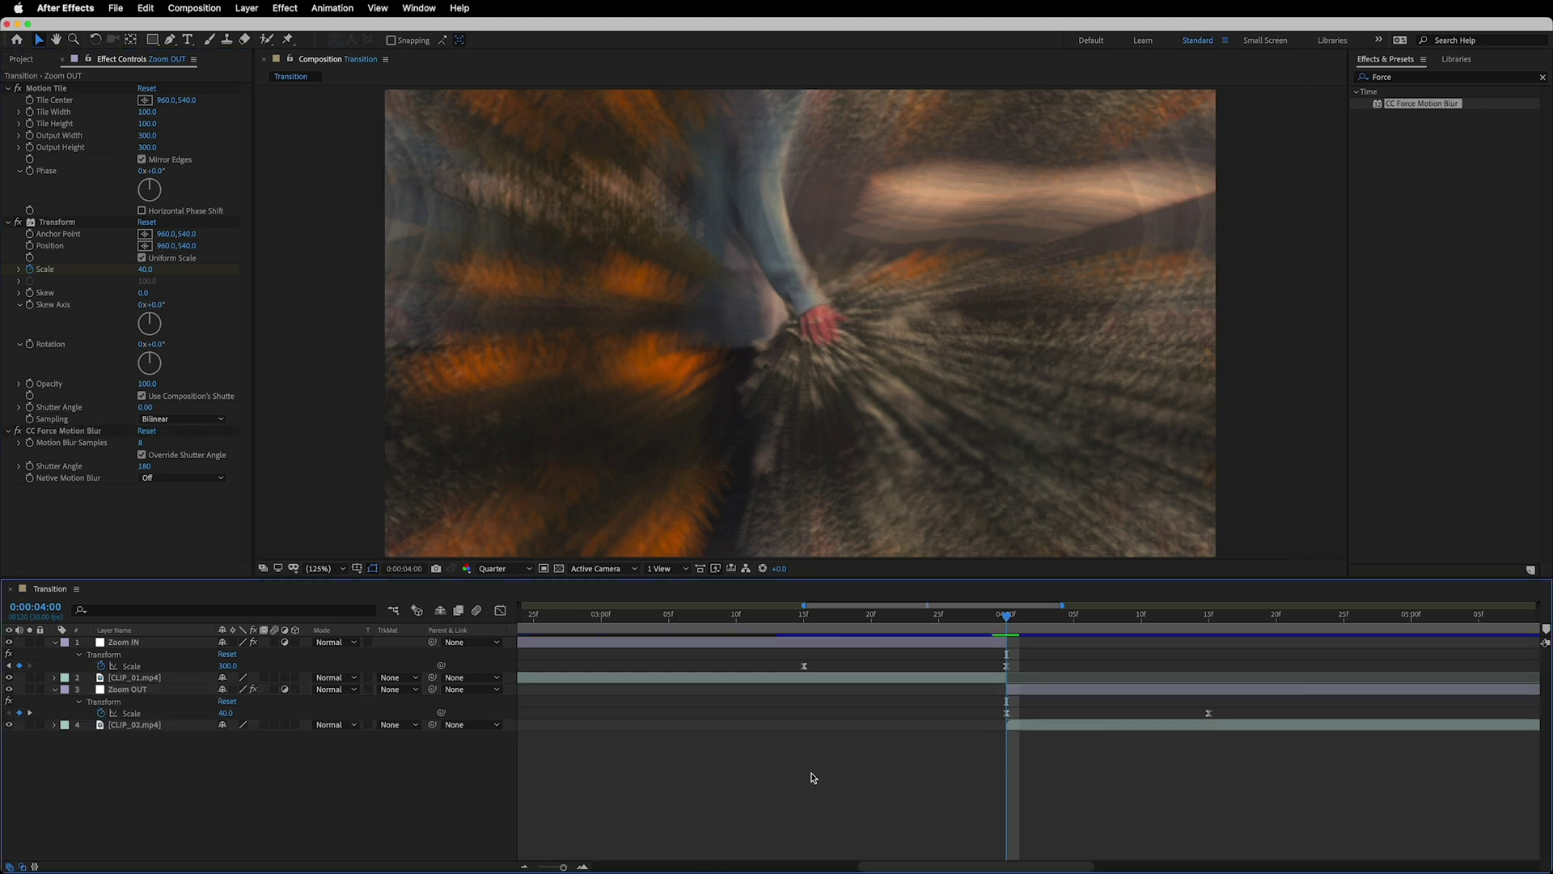
left_click_drag(1417, 106, 819, 641)
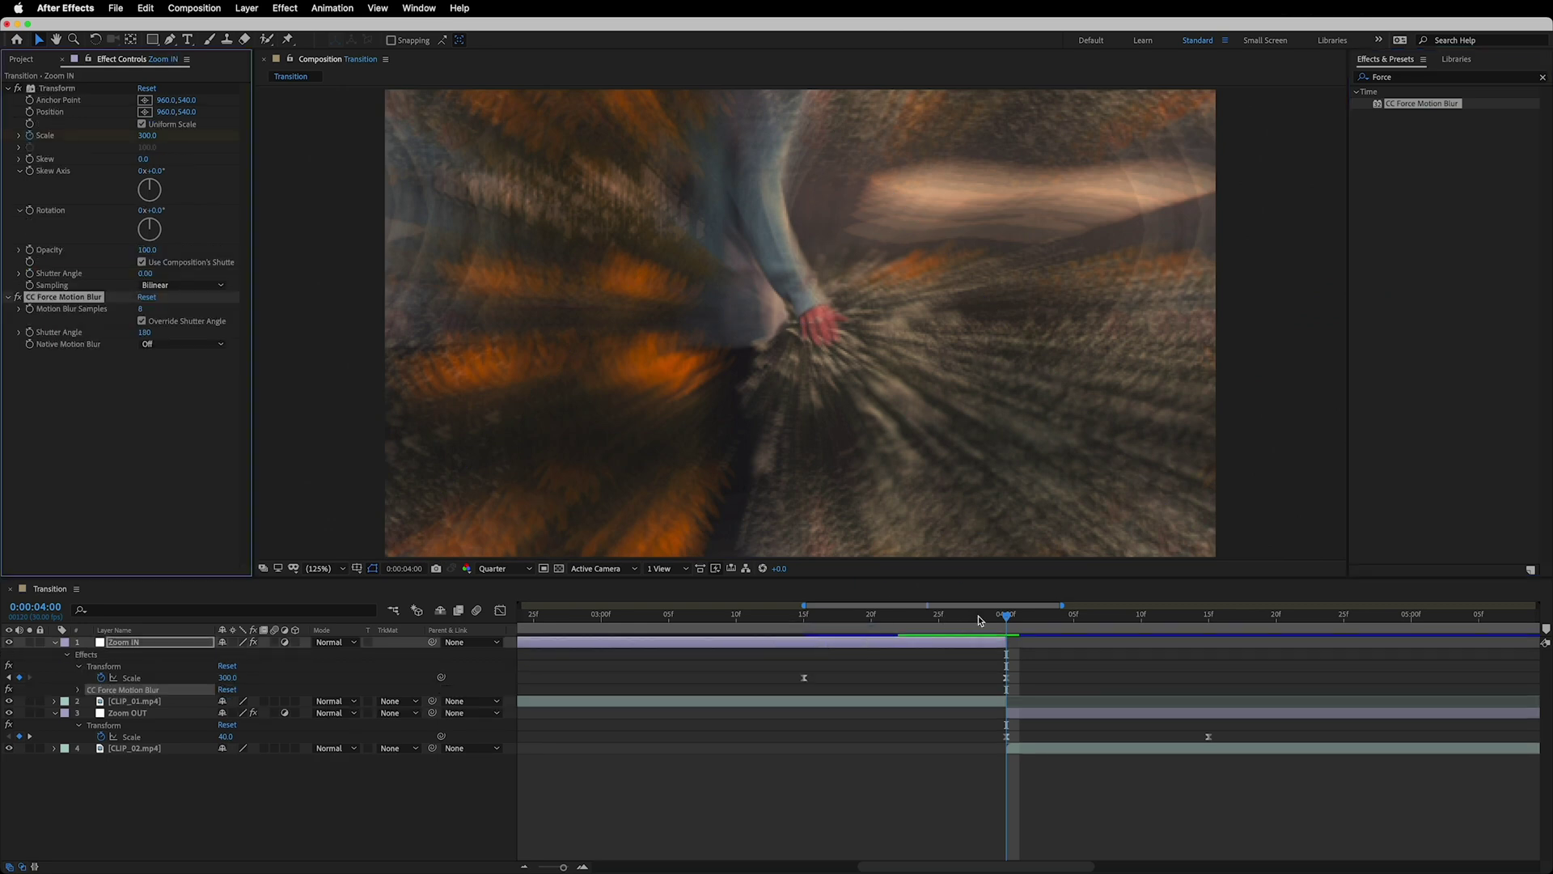
- Show the frame at 0:00:03:27 and set the composition preview resolution to Full
left_click(965, 616)
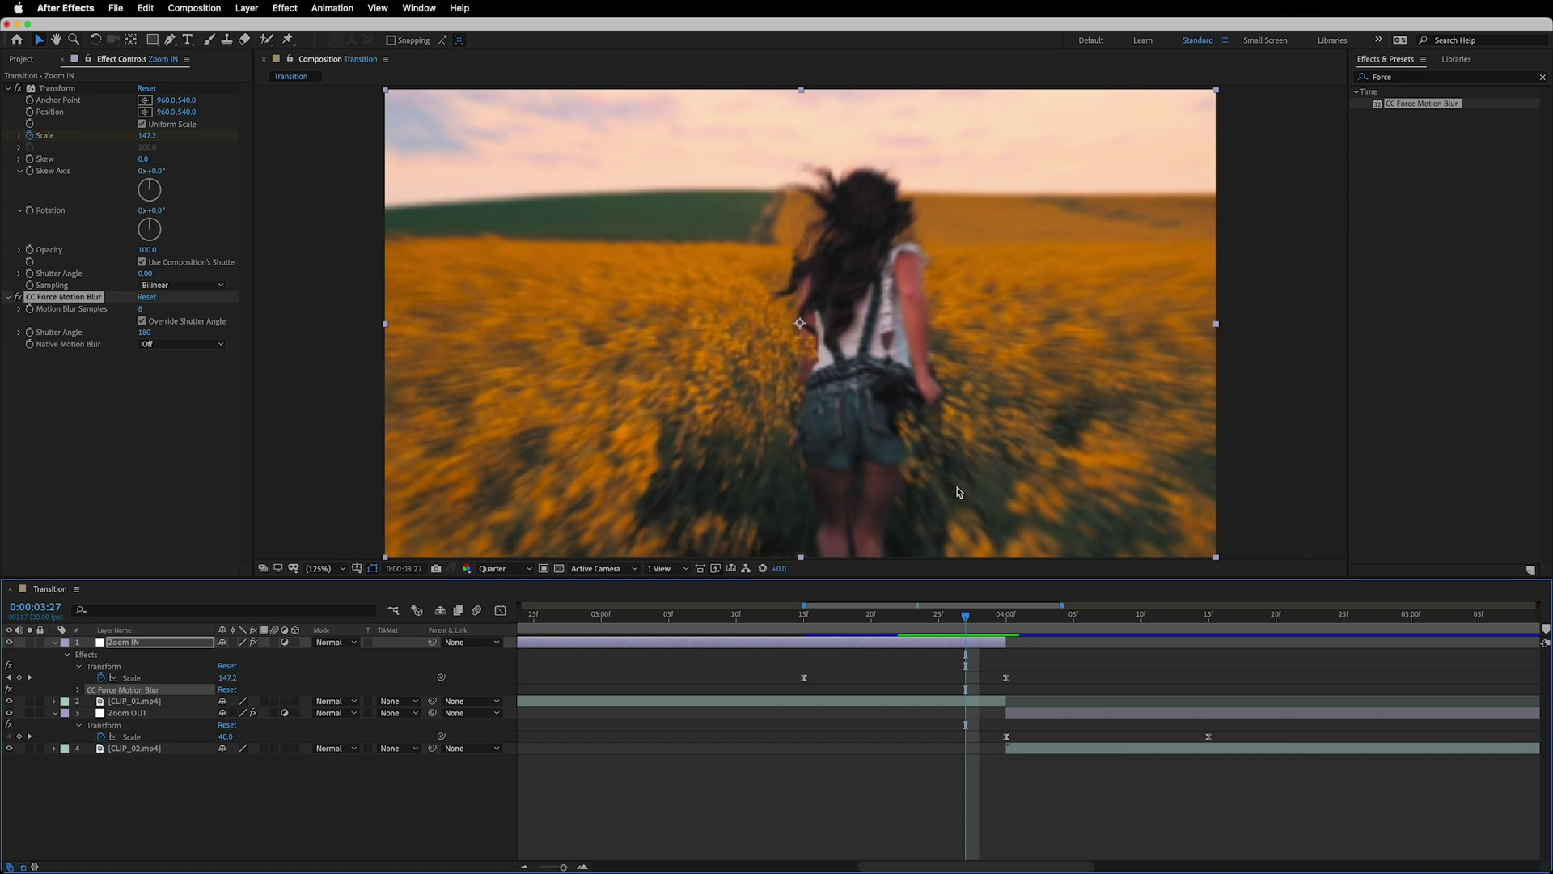
left_click(501, 570)
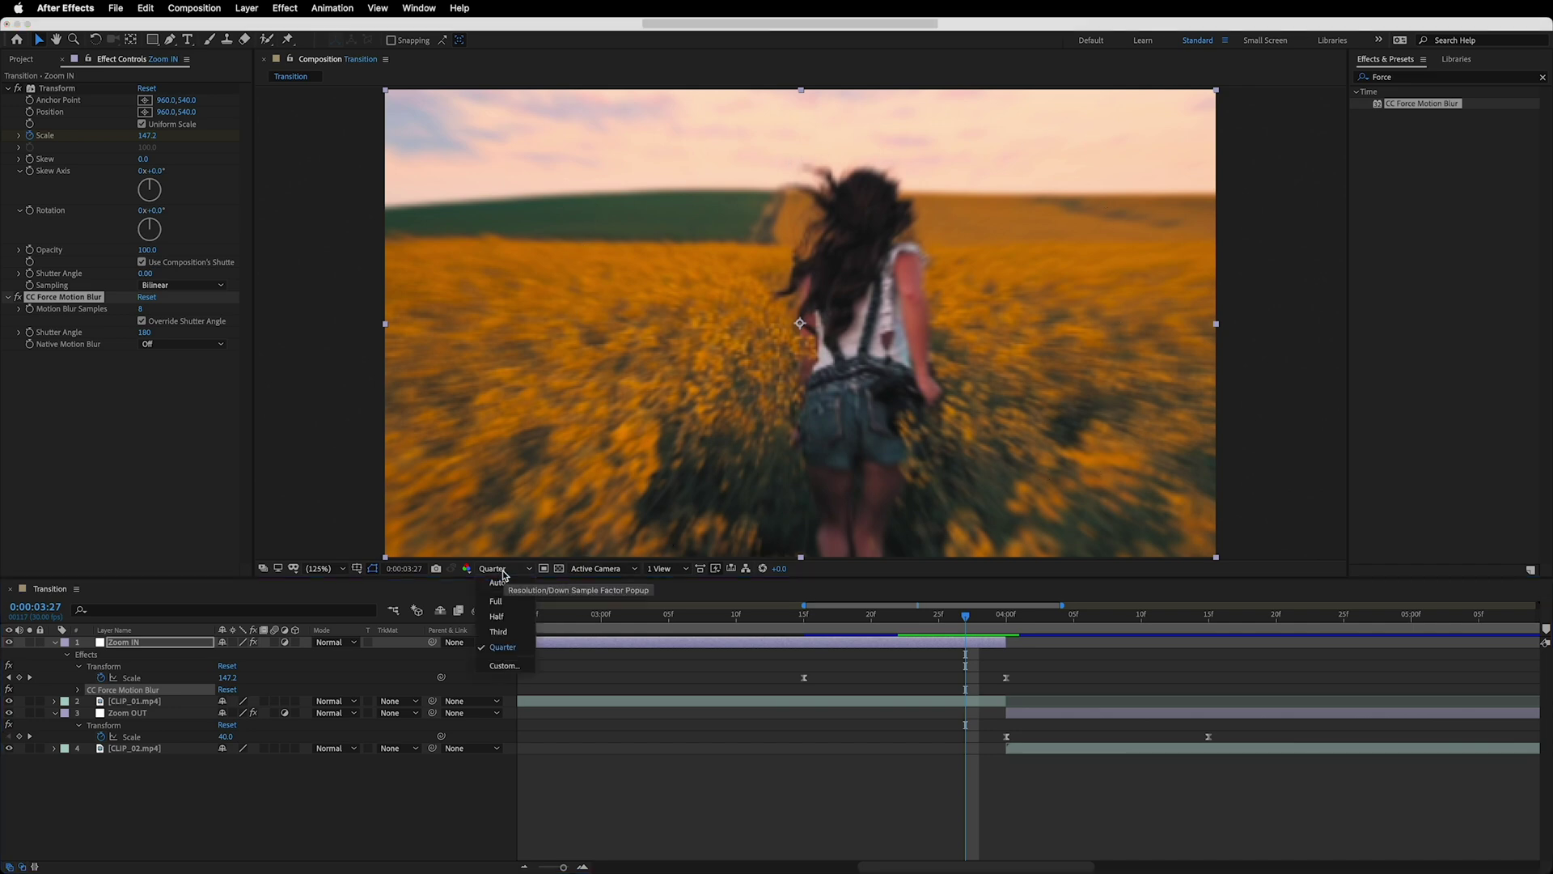
left_click(495, 601)
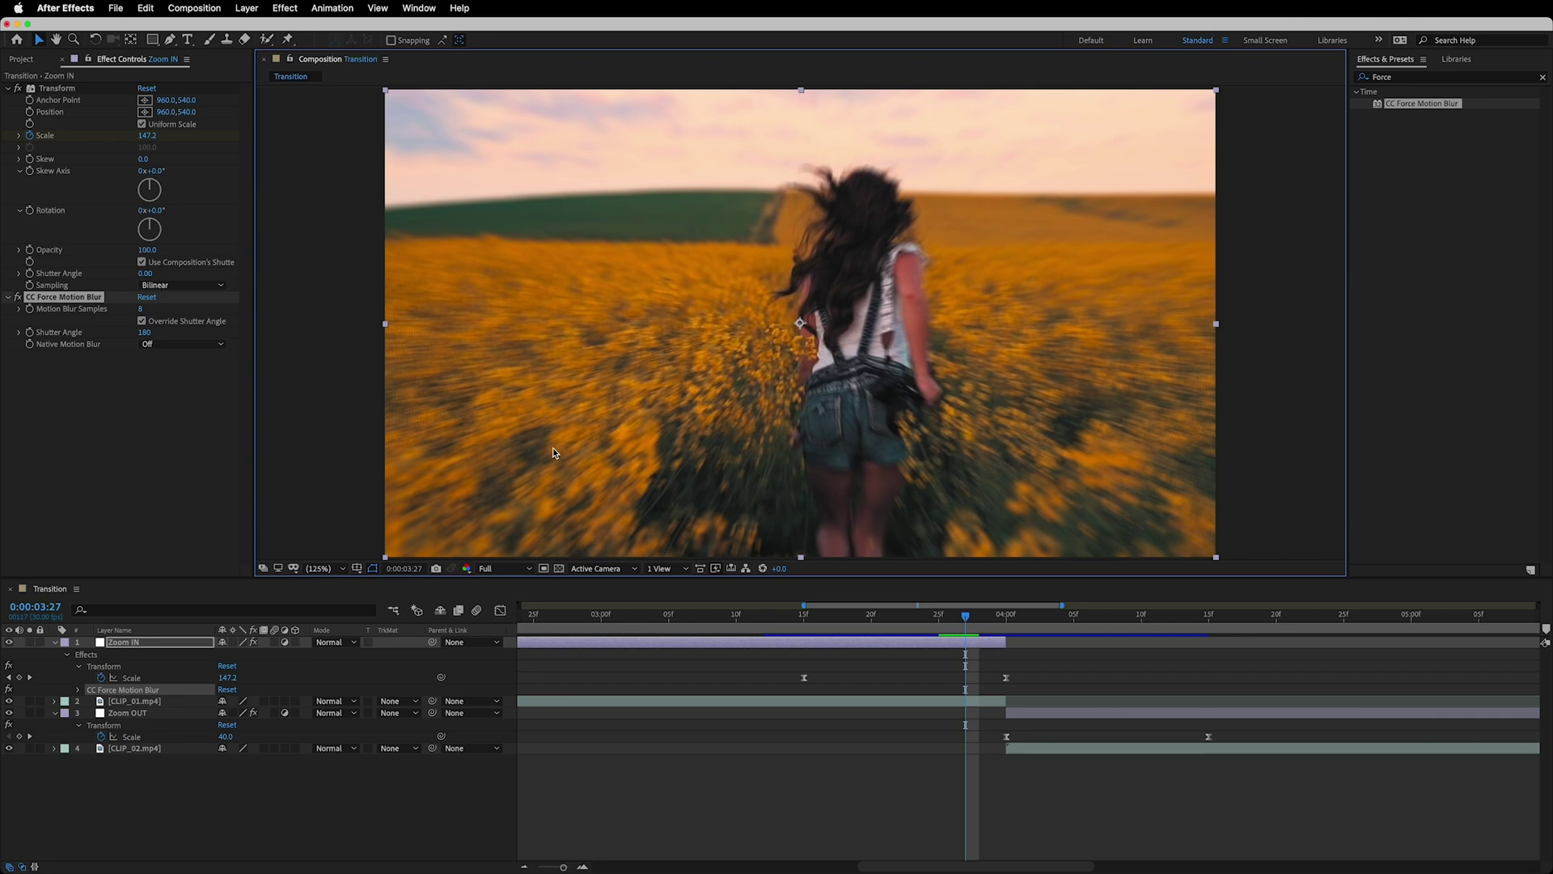
- Set the CC Force Motion Blur Motion Blur Samples to 10 on both Zoom IN and Zoom OUT
left_click(140, 309)
type("10")
left_click(168, 434)
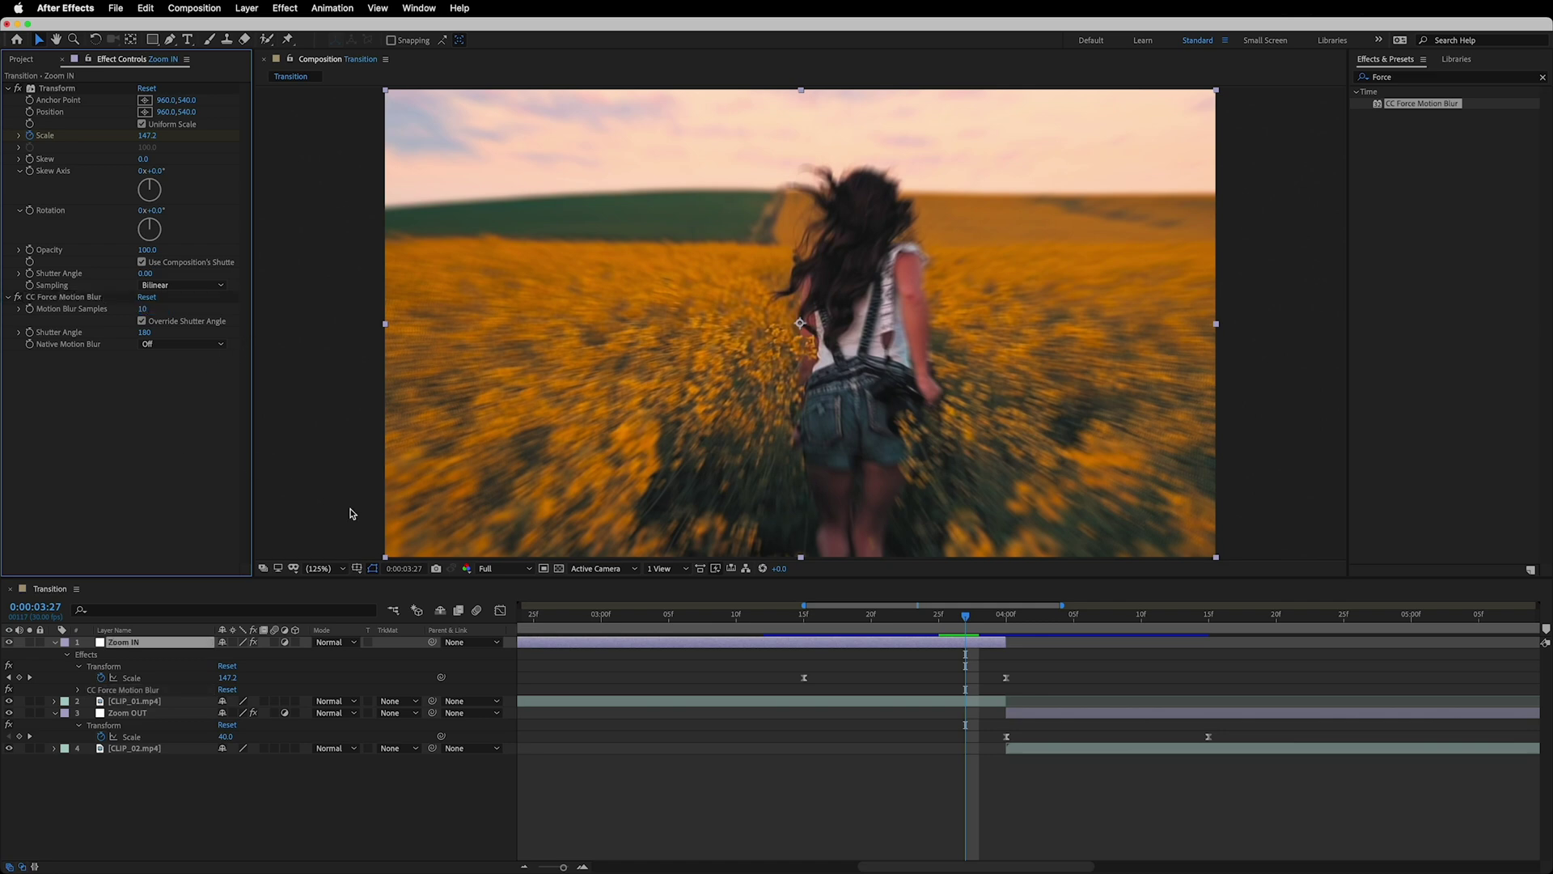
left_click(1056, 712)
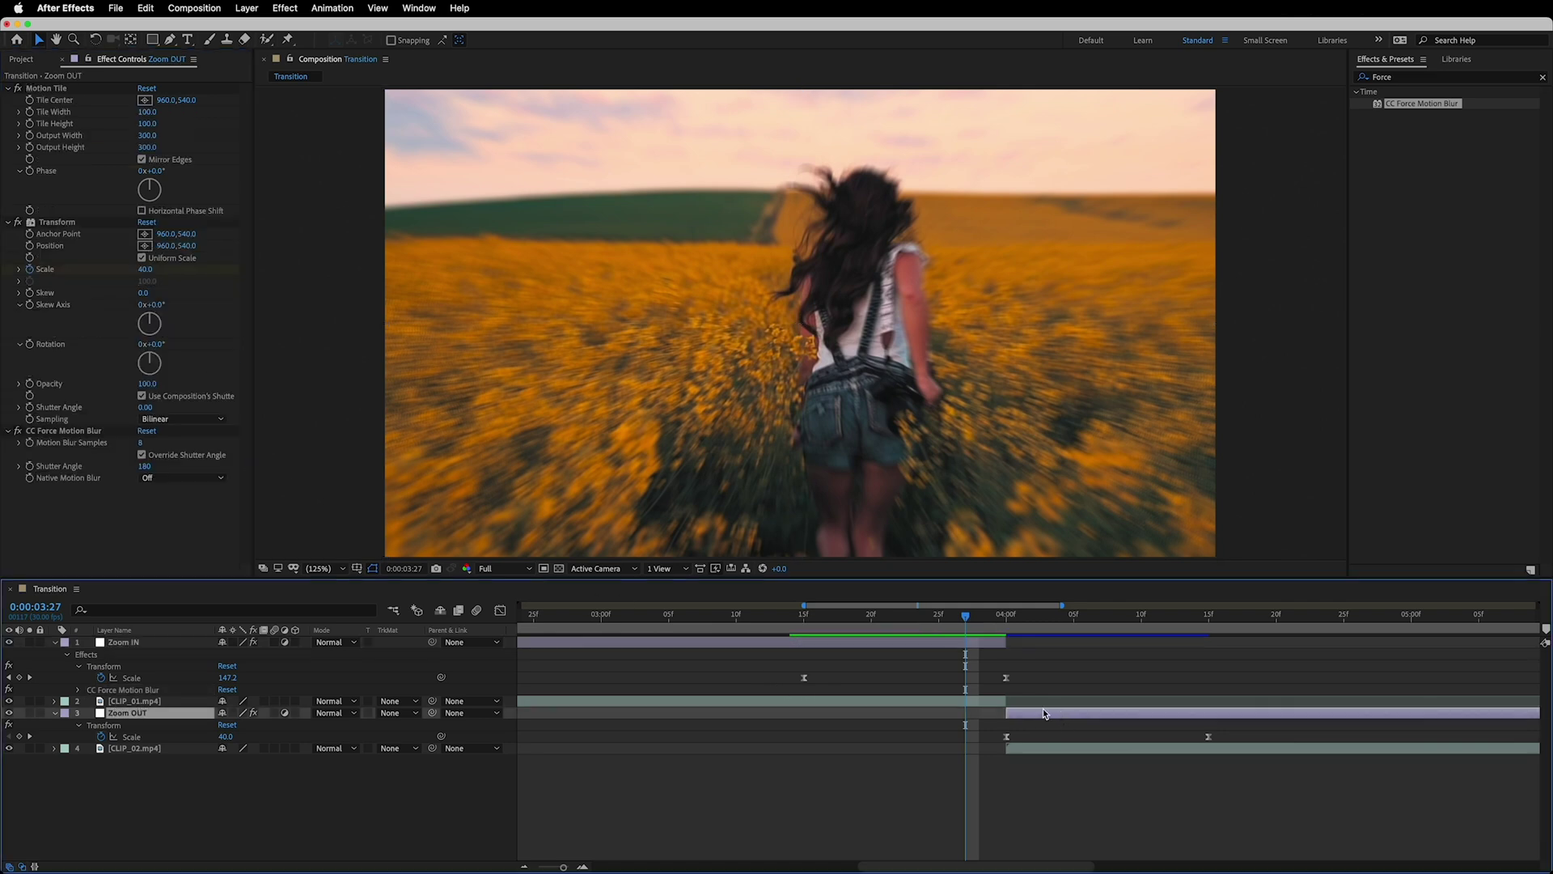
left_click(143, 442)
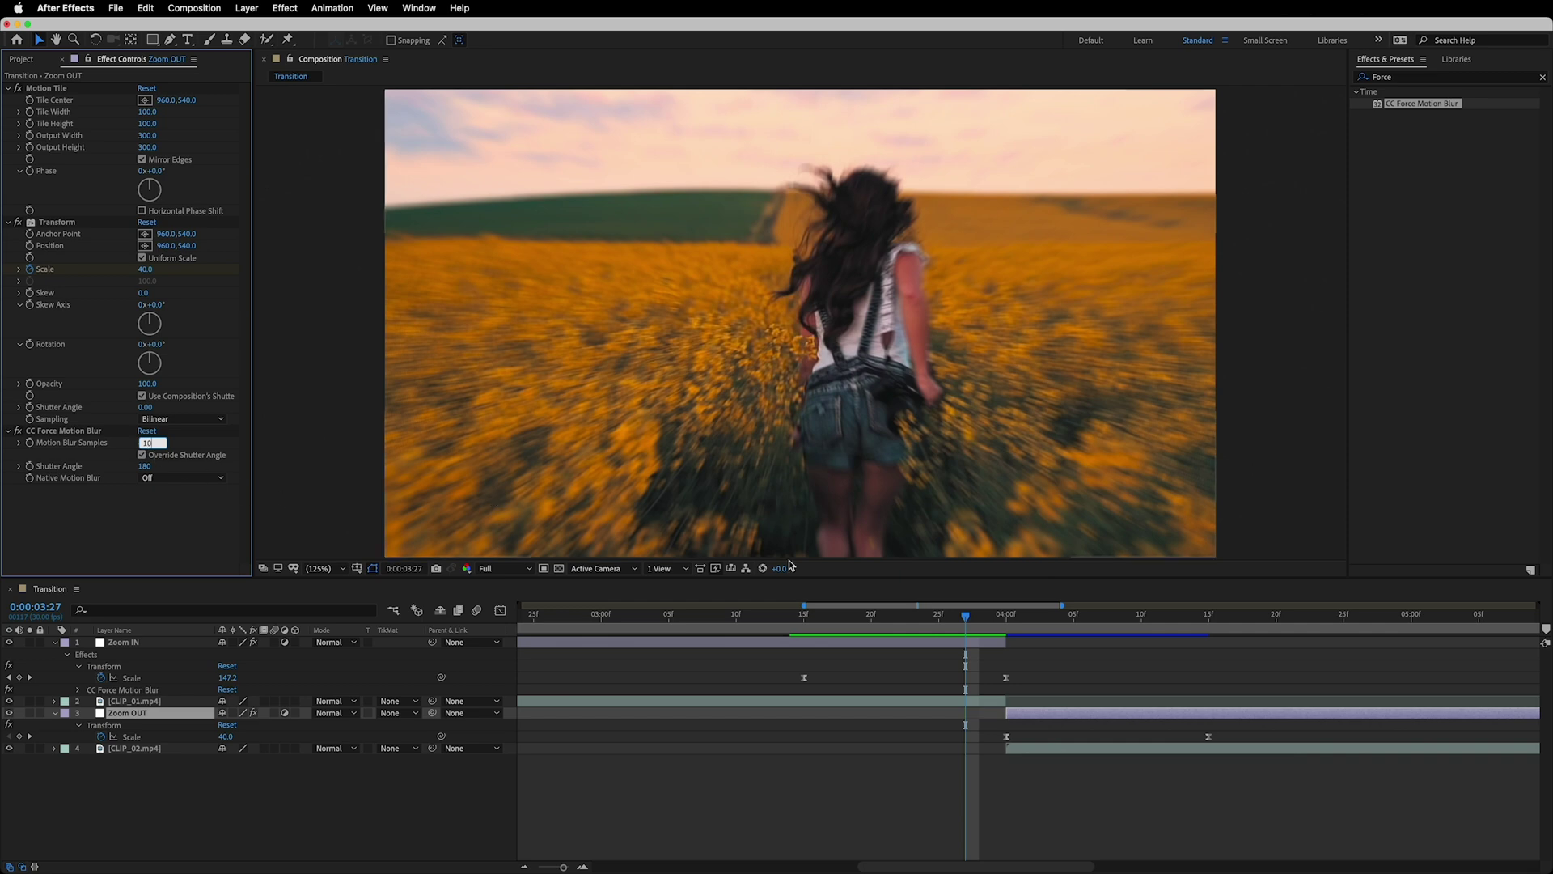
- Preview the blurred transition from 0:00:03:14 and scrub through it to 0:00:04:11
left_click(801, 617)
key("space")
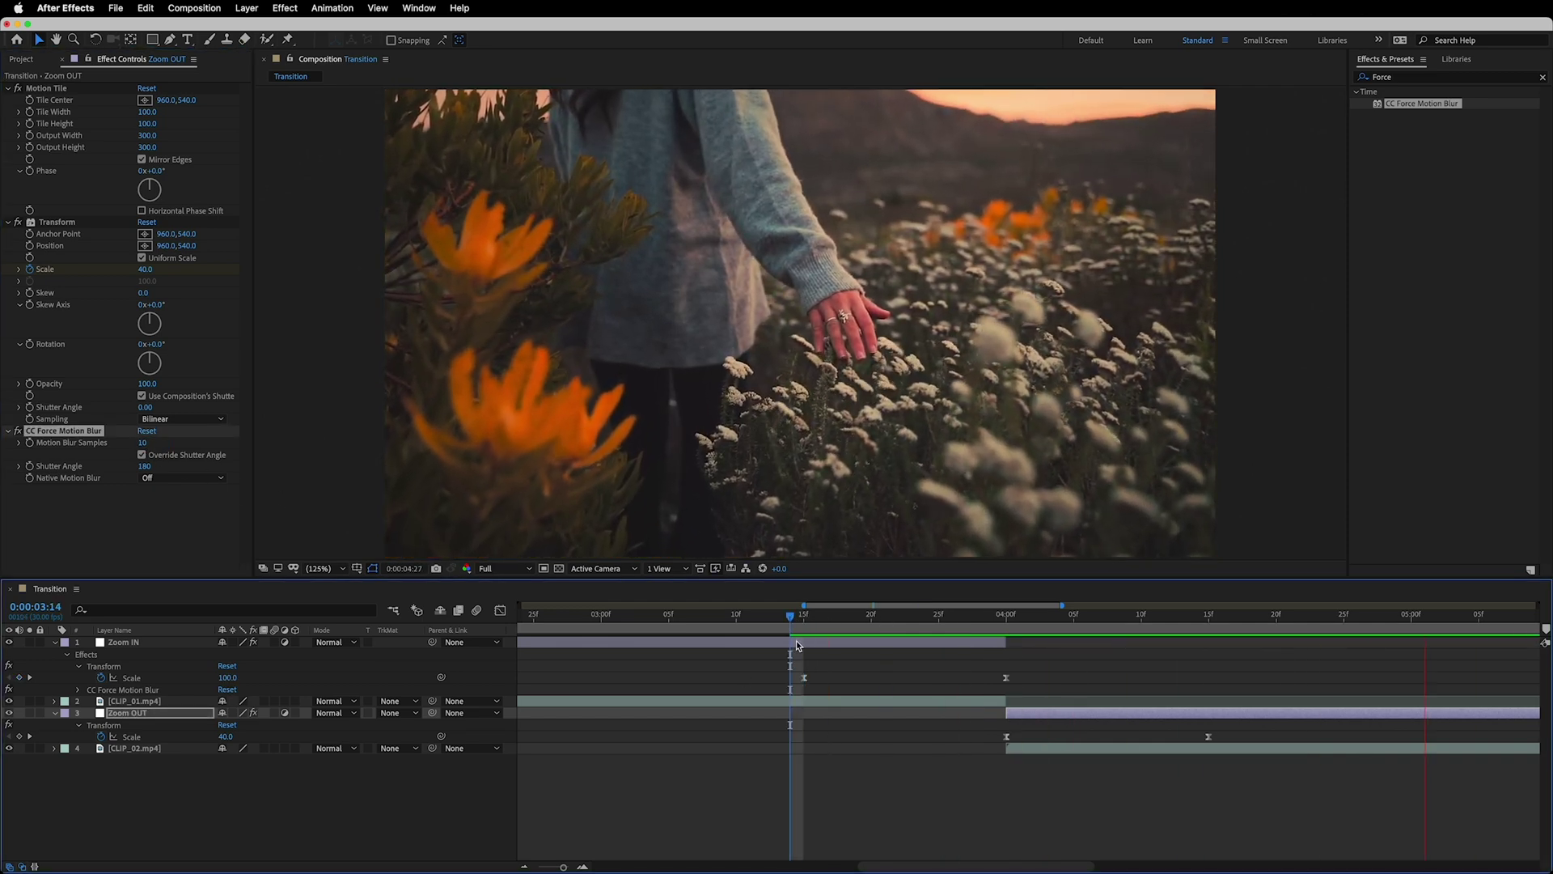
left_click_drag(791, 616, 1153, 652)
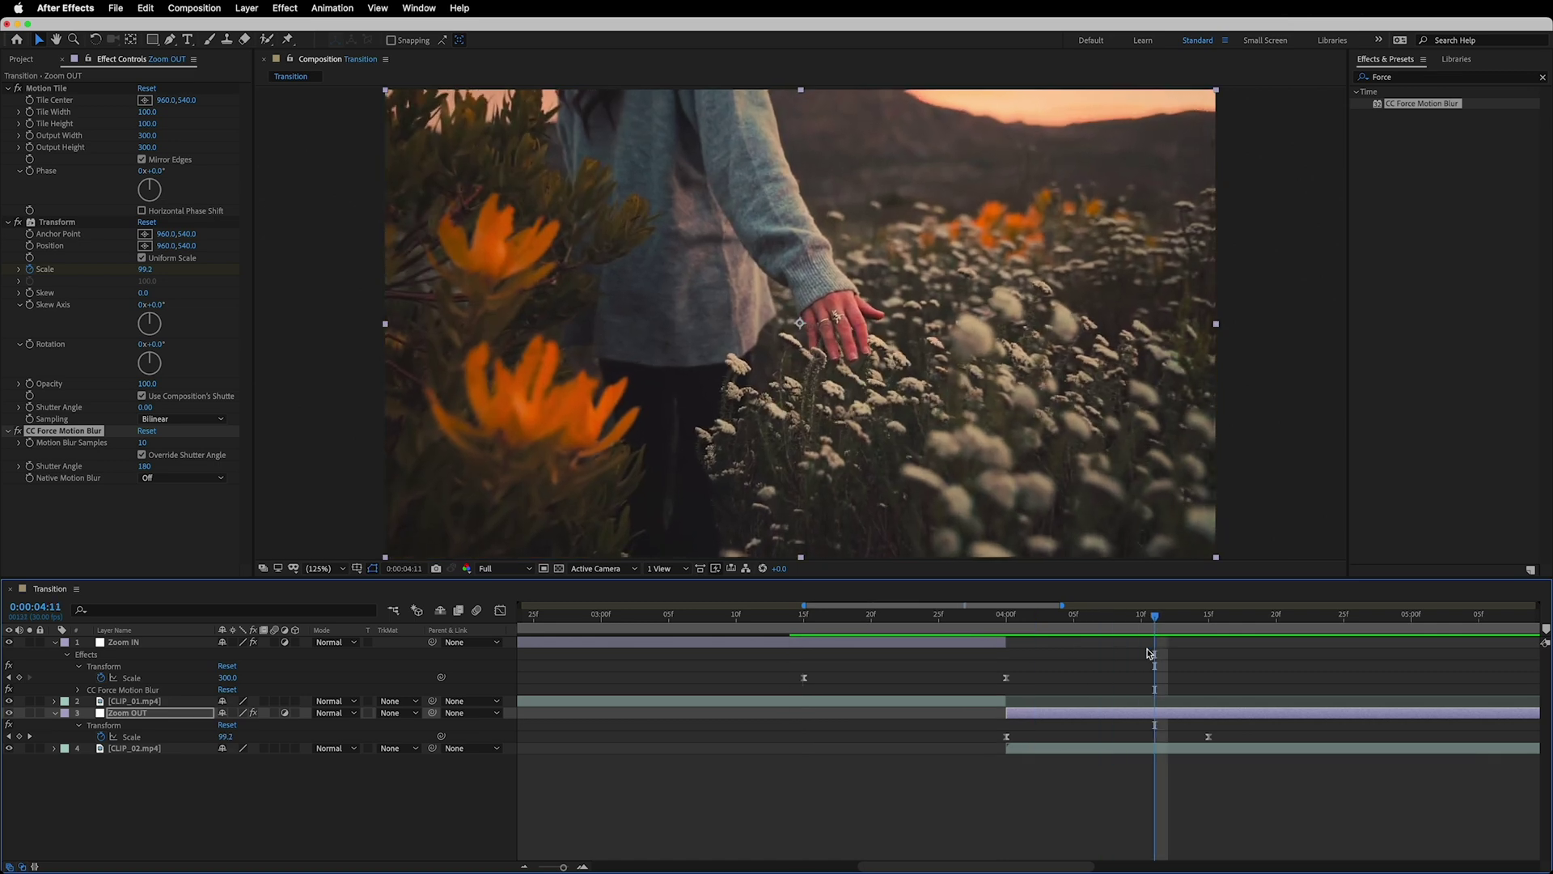
left_click(792, 794)
key("ctrl+z")
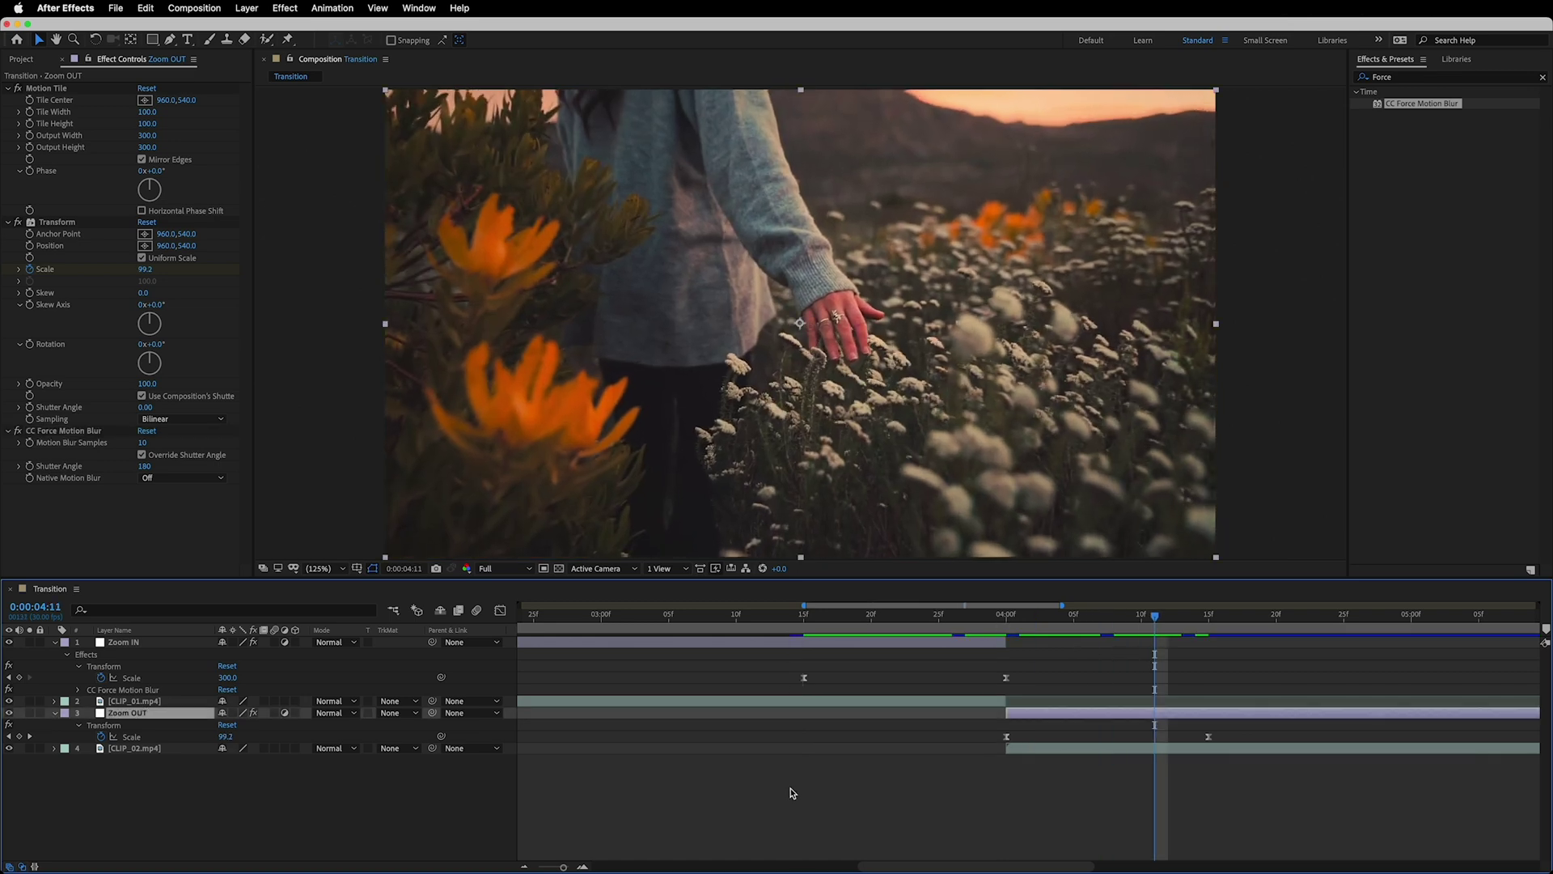
- Enable Rotation keyframing in the Zoom IN Transform effect at 0:00:03:15, starting from 0°
left_click(57, 224)
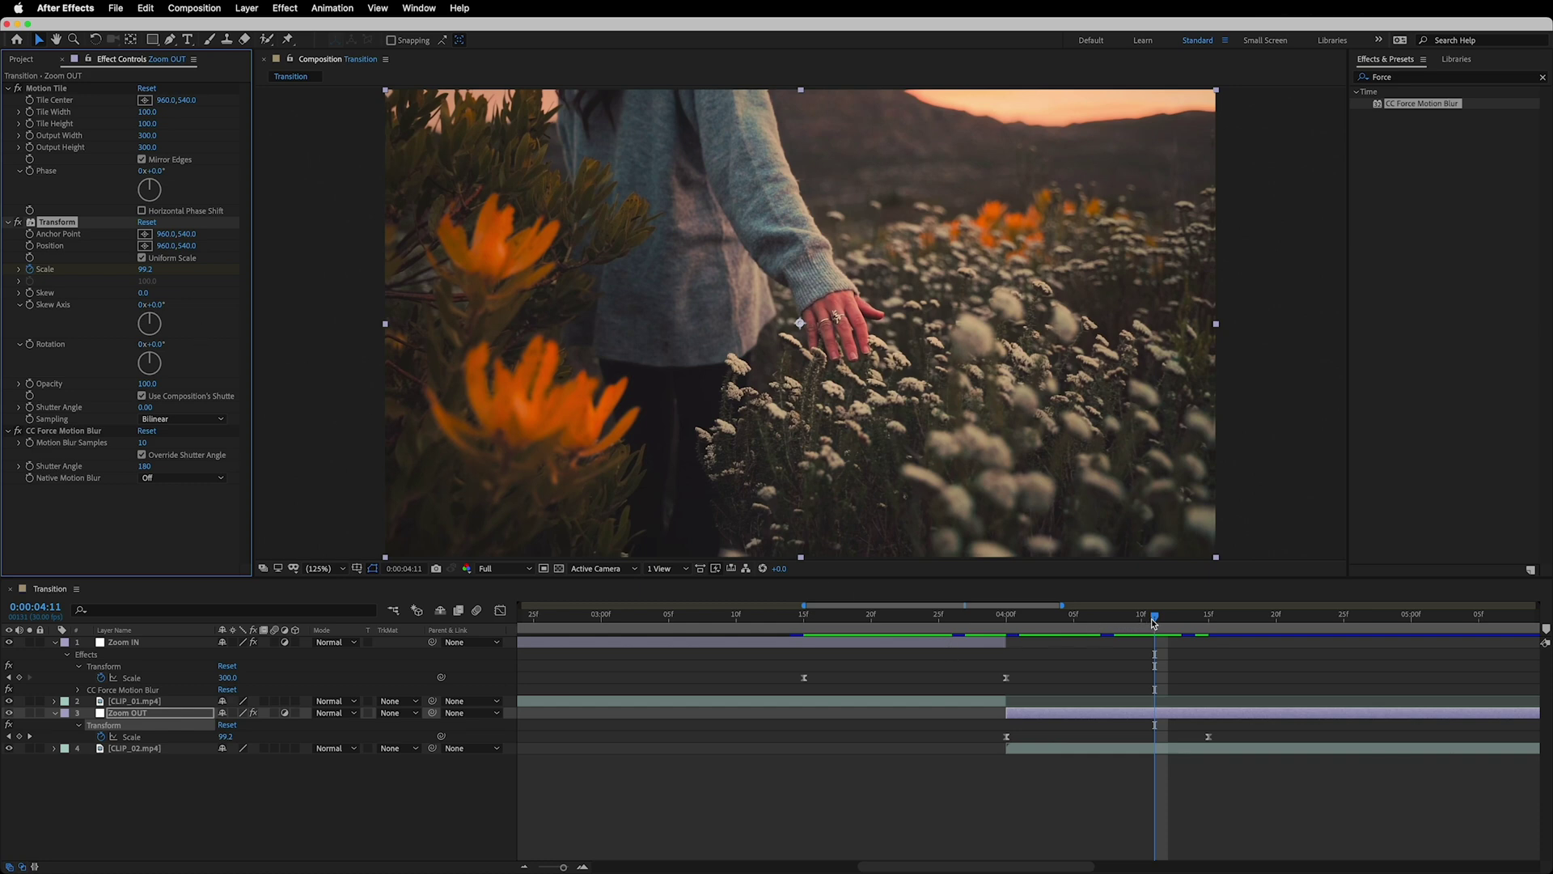
left_click_drag(1156, 621, 806, 625)
left_click(816, 641)
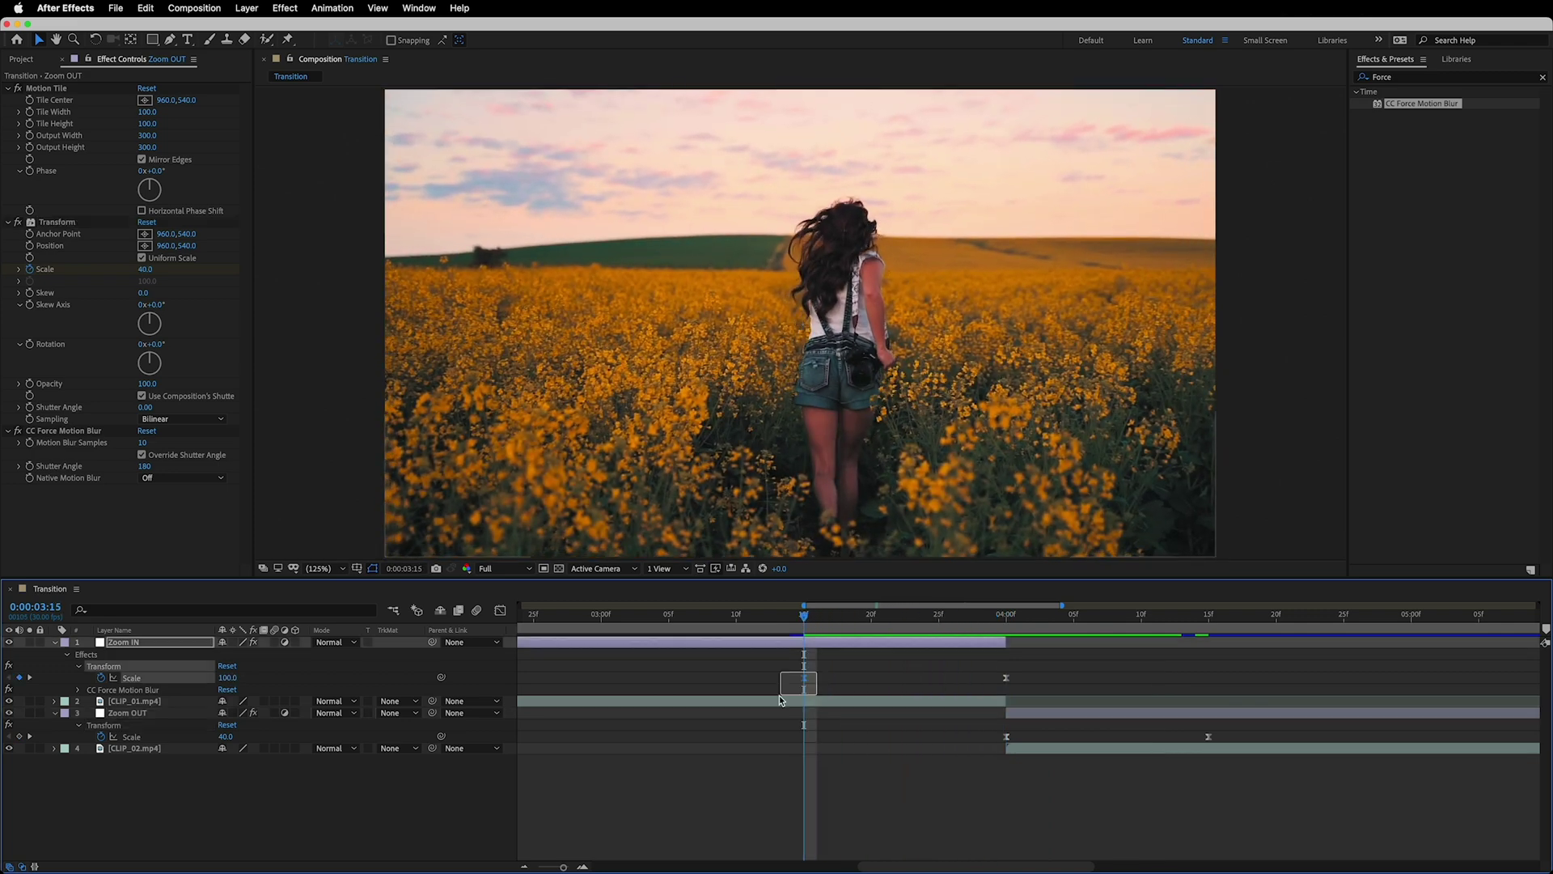
left_click(813, 644)
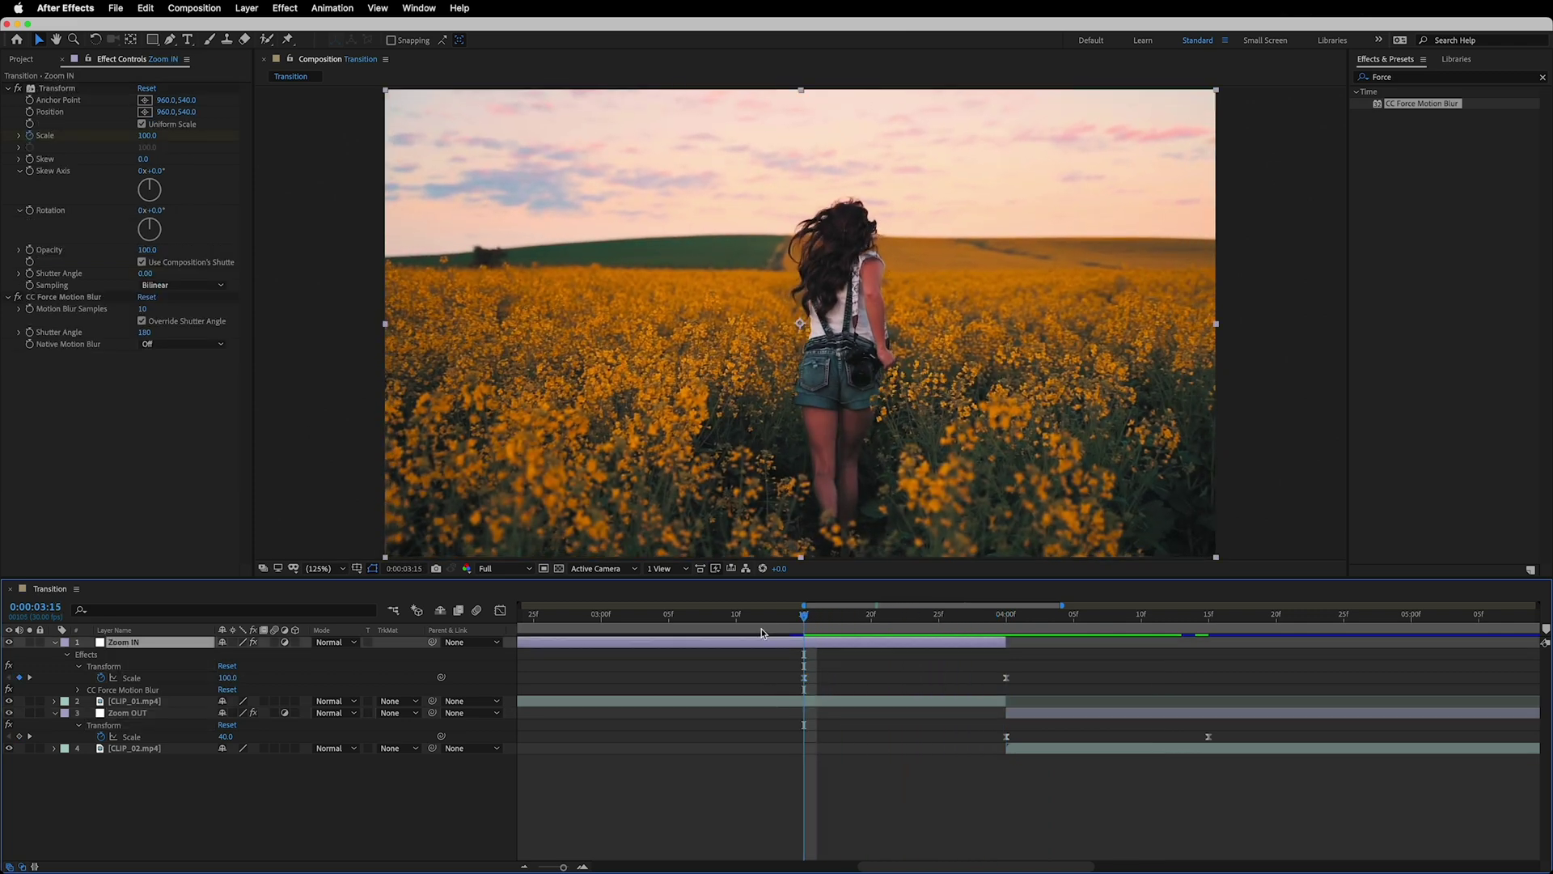
left_click(30, 215)
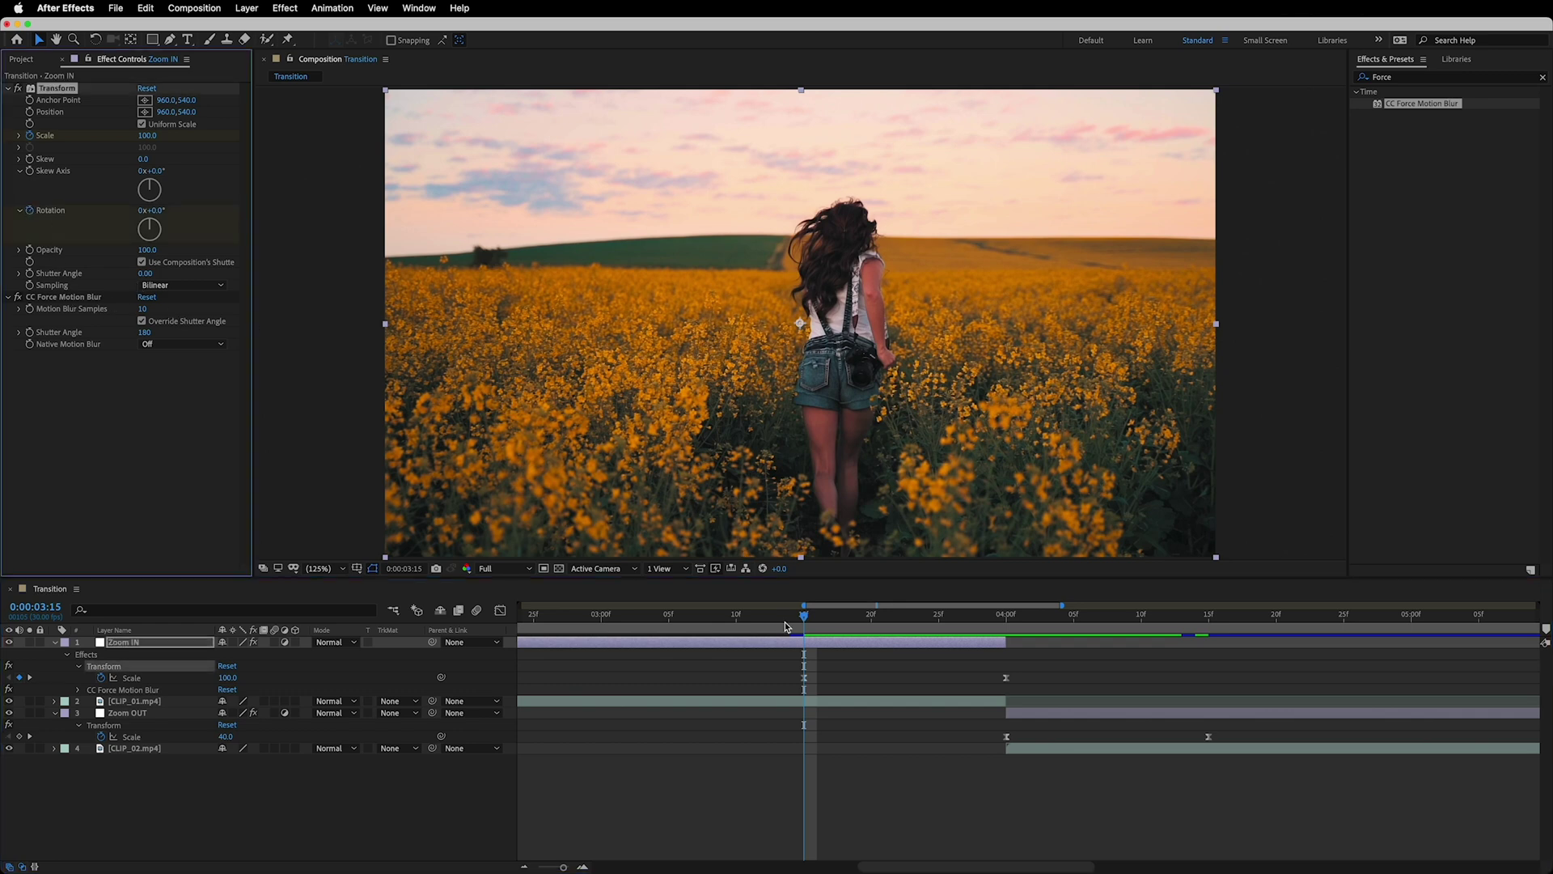
- Set the Zoom IN Transform Rotation to -30° at 0:00:04:00 and select the Zoom OUT layer
left_click_drag(803, 620, 1004, 643)
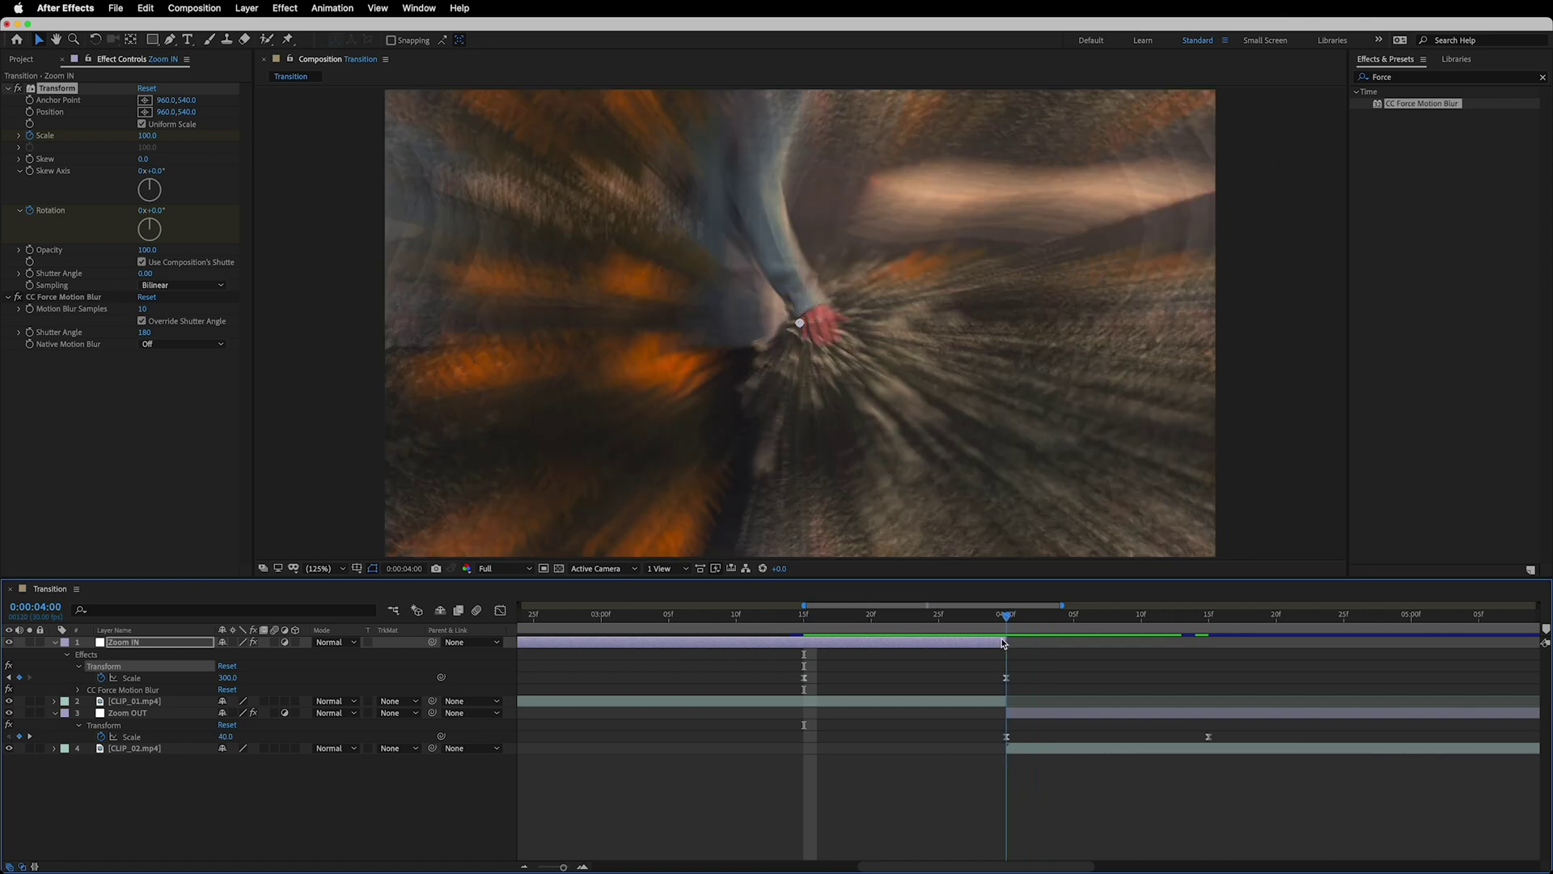
left_click(156, 211)
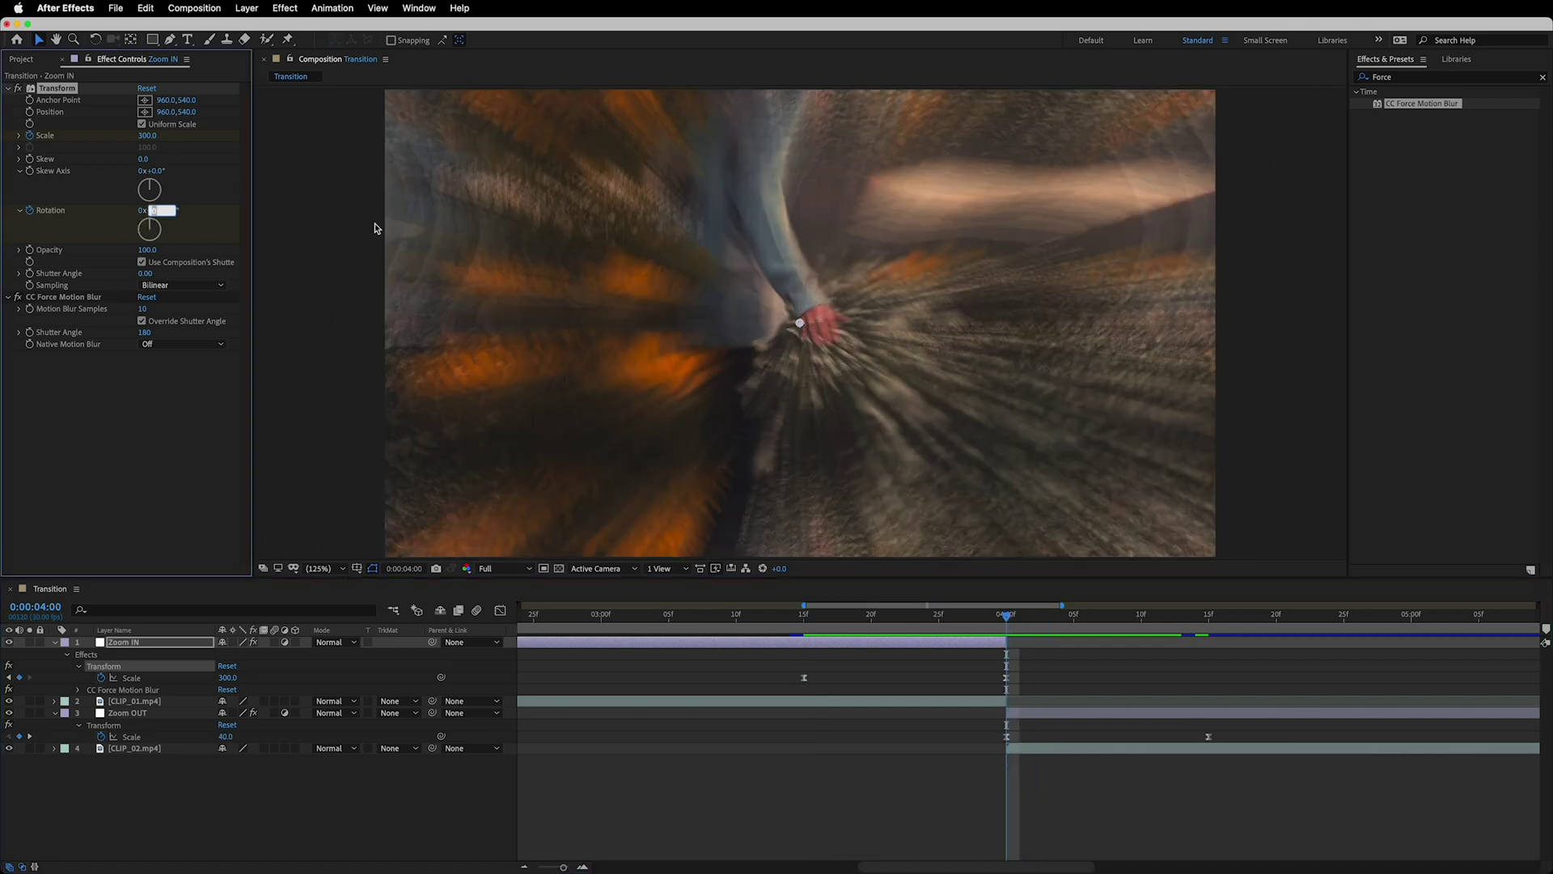
type("-30")
key("Return")
left_click(1065, 715)
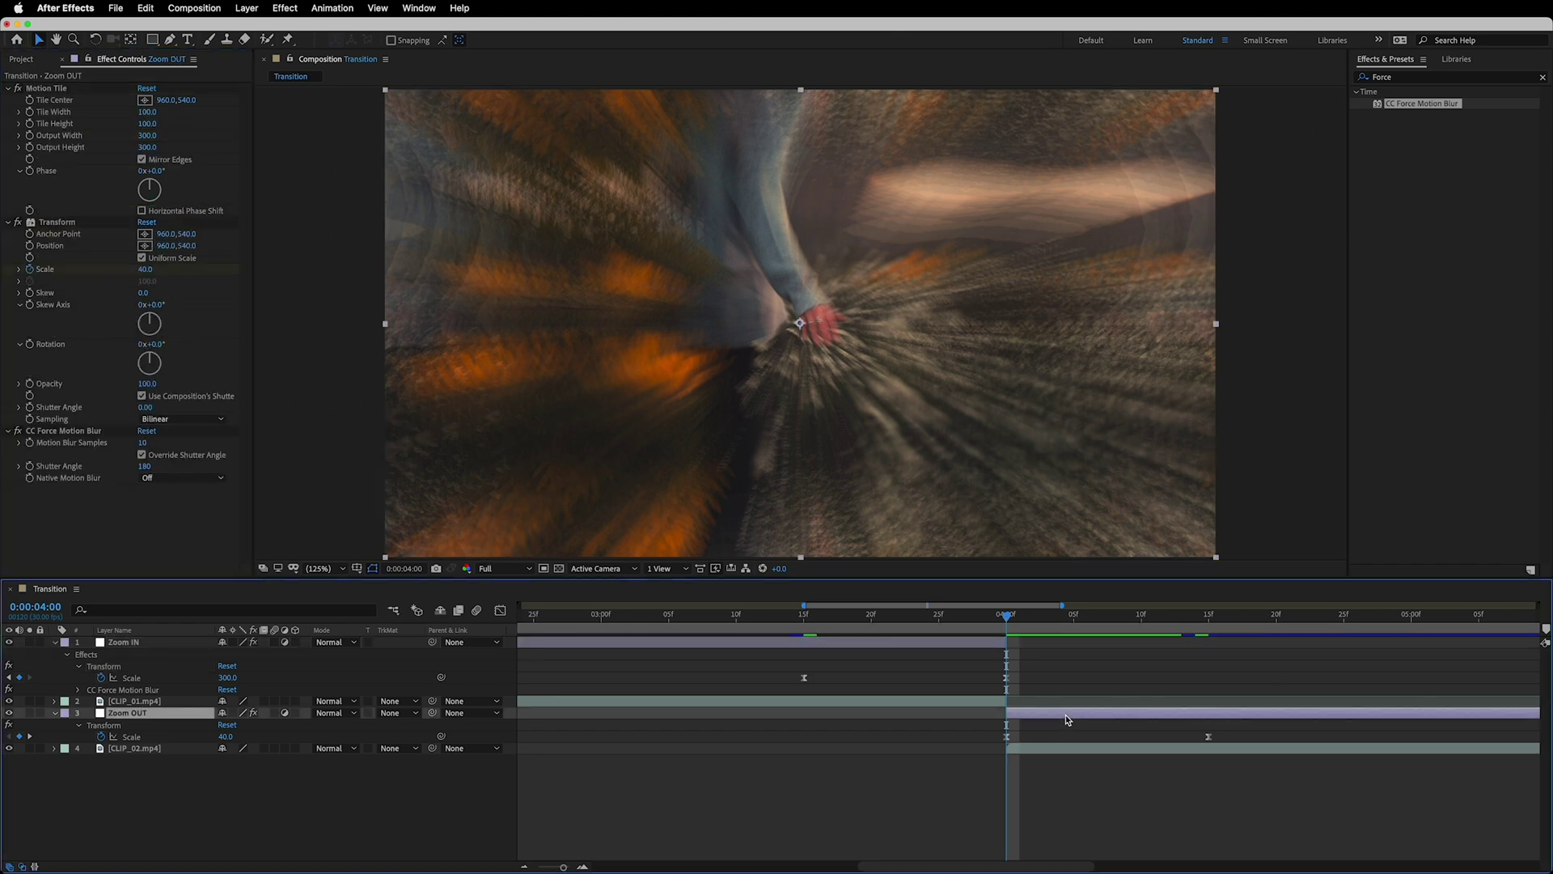
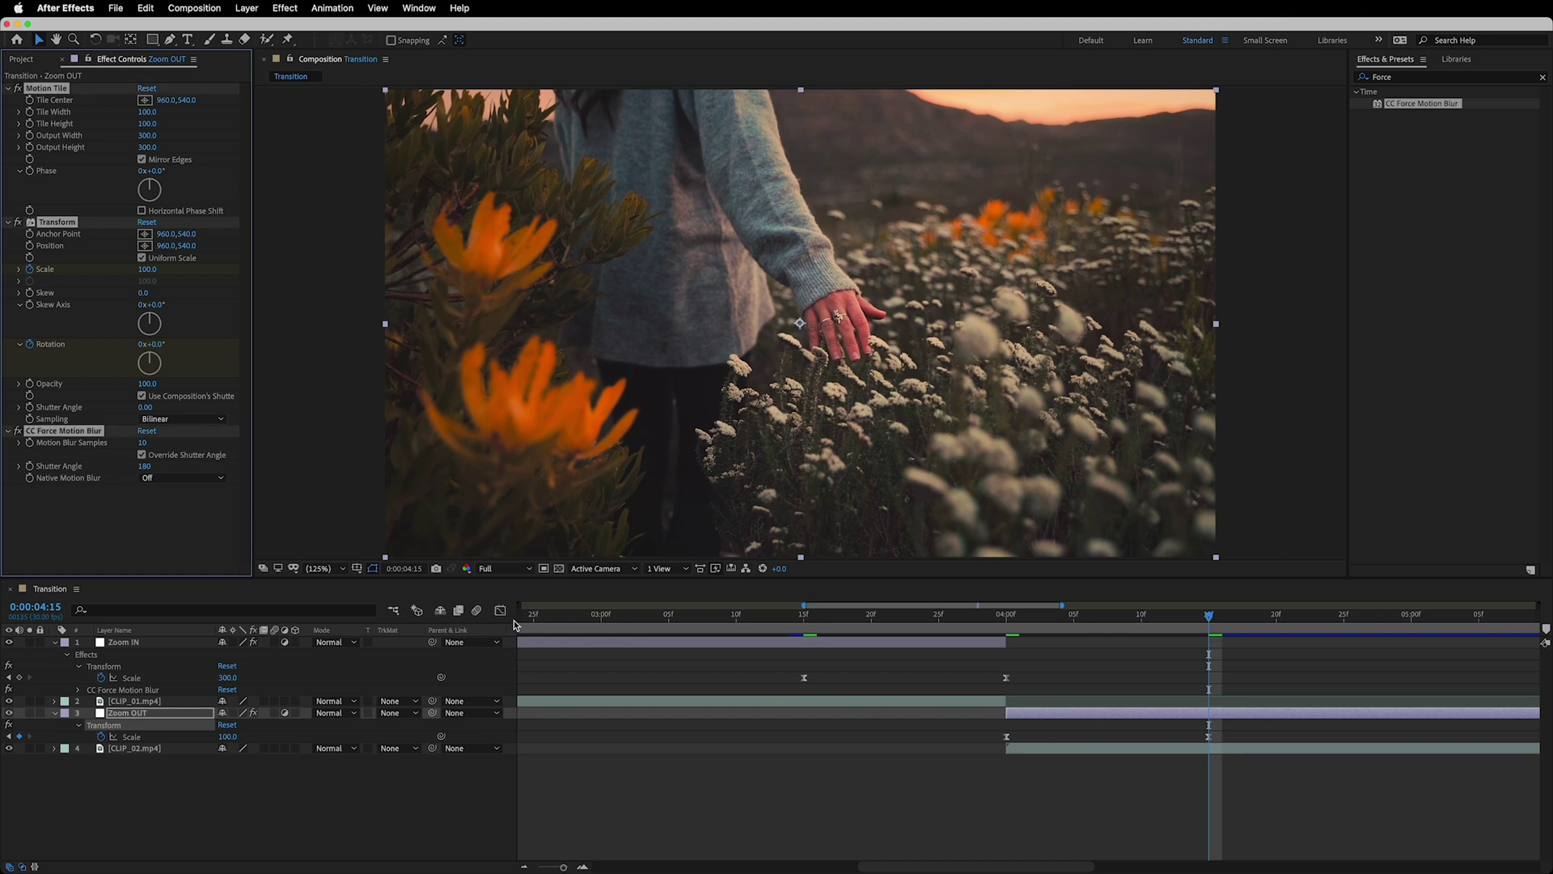
- Reveal the Scale and Rotation keyframes of all layers in the timeline
left_click(171, 824)
key("super+a")
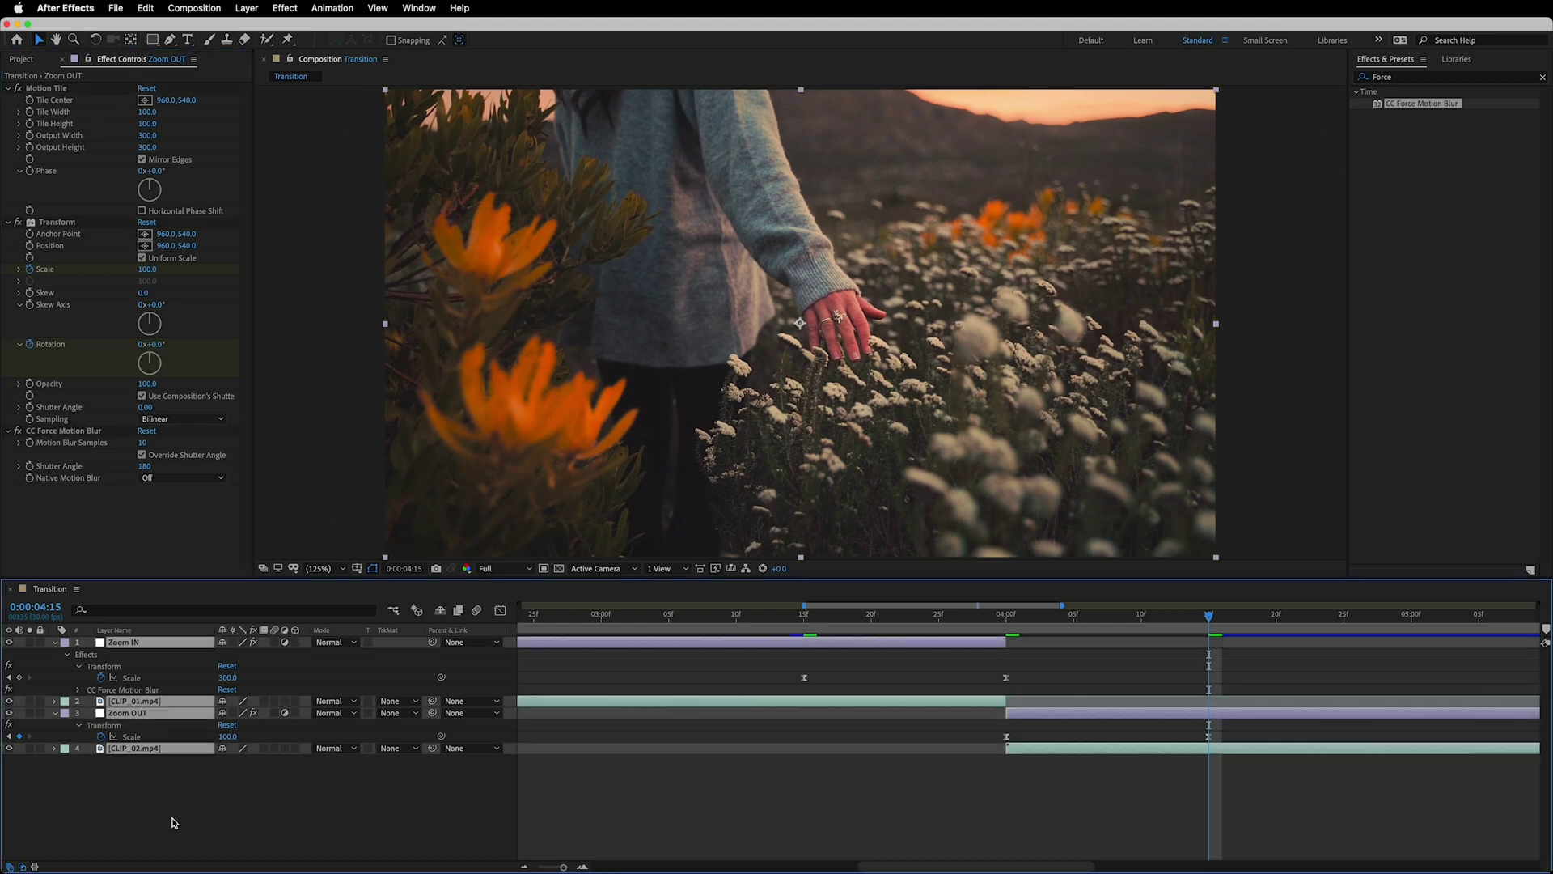
key("u")
left_click(210, 795)
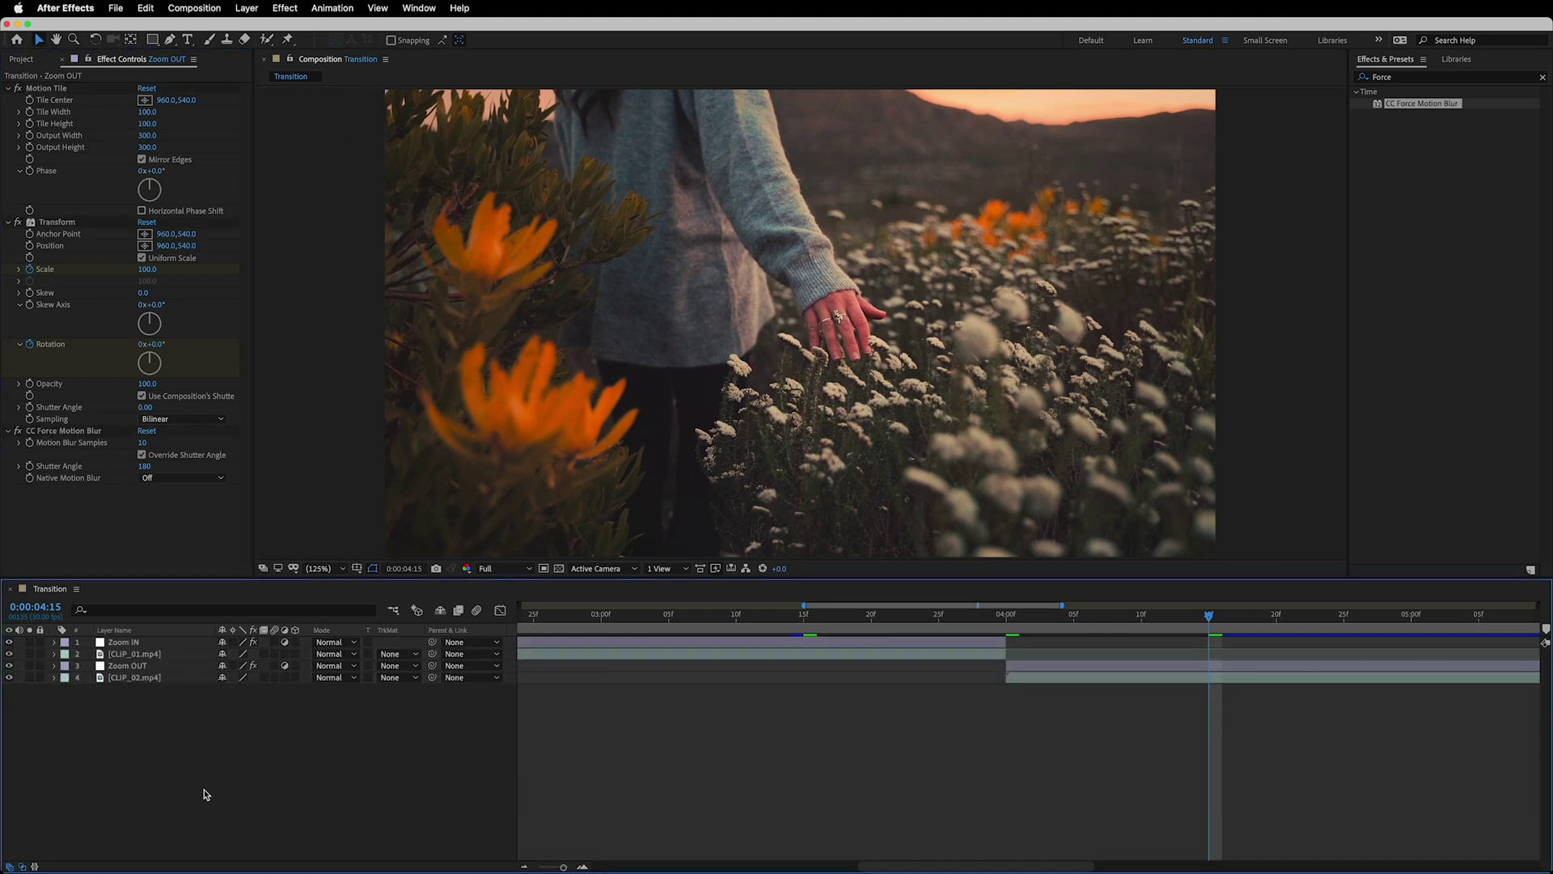
key("super+a")
key("u")
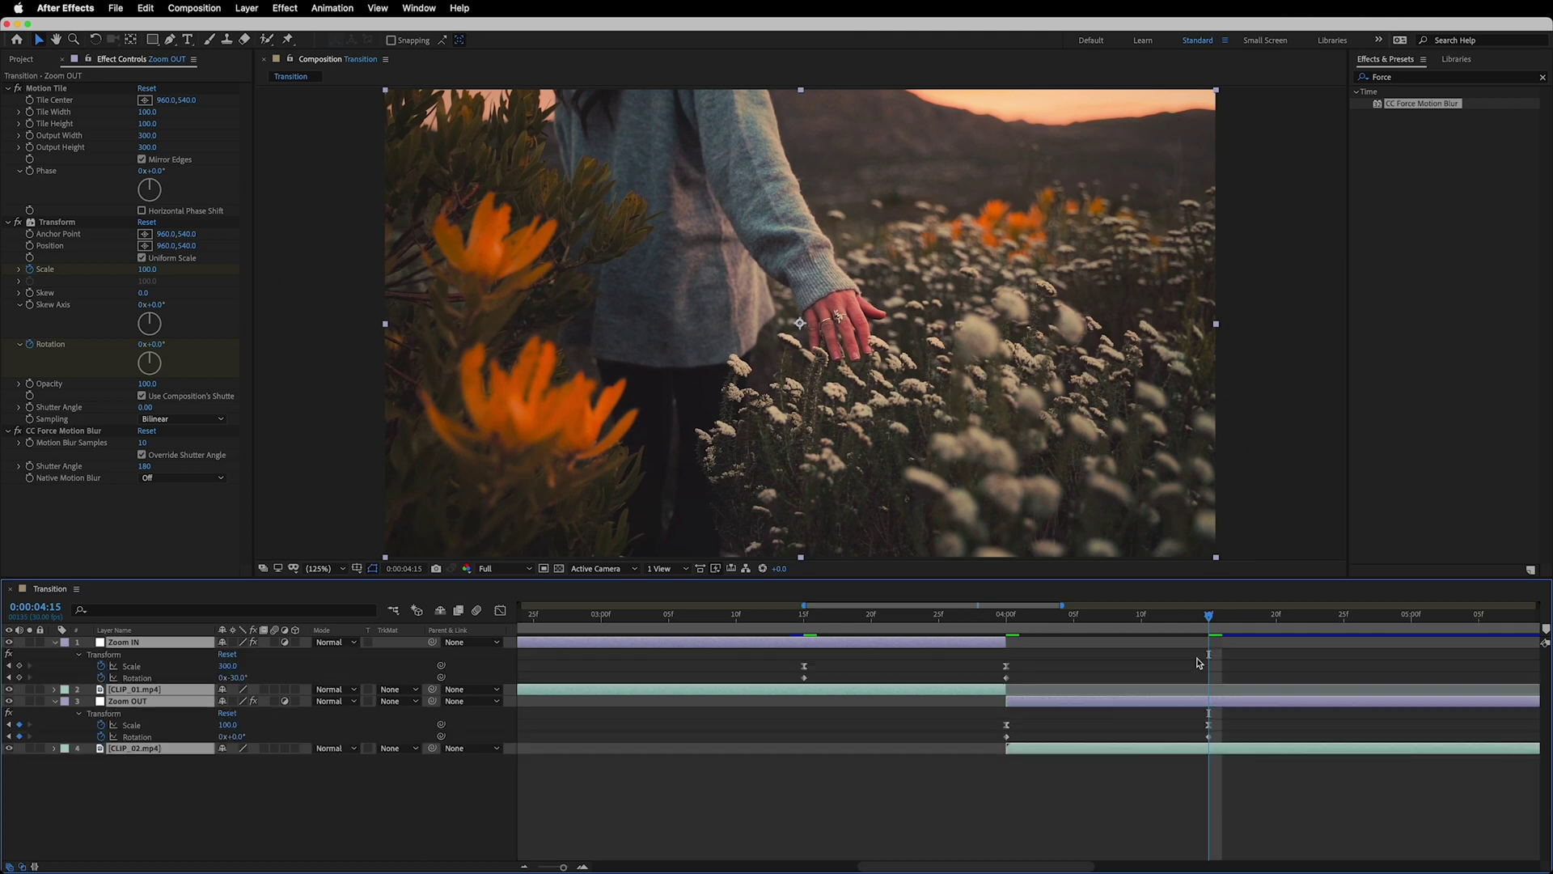
- Apply Easy Ease to the Rotation keyframes of Zoom IN and Zoom OUT
left_click(1246, 723)
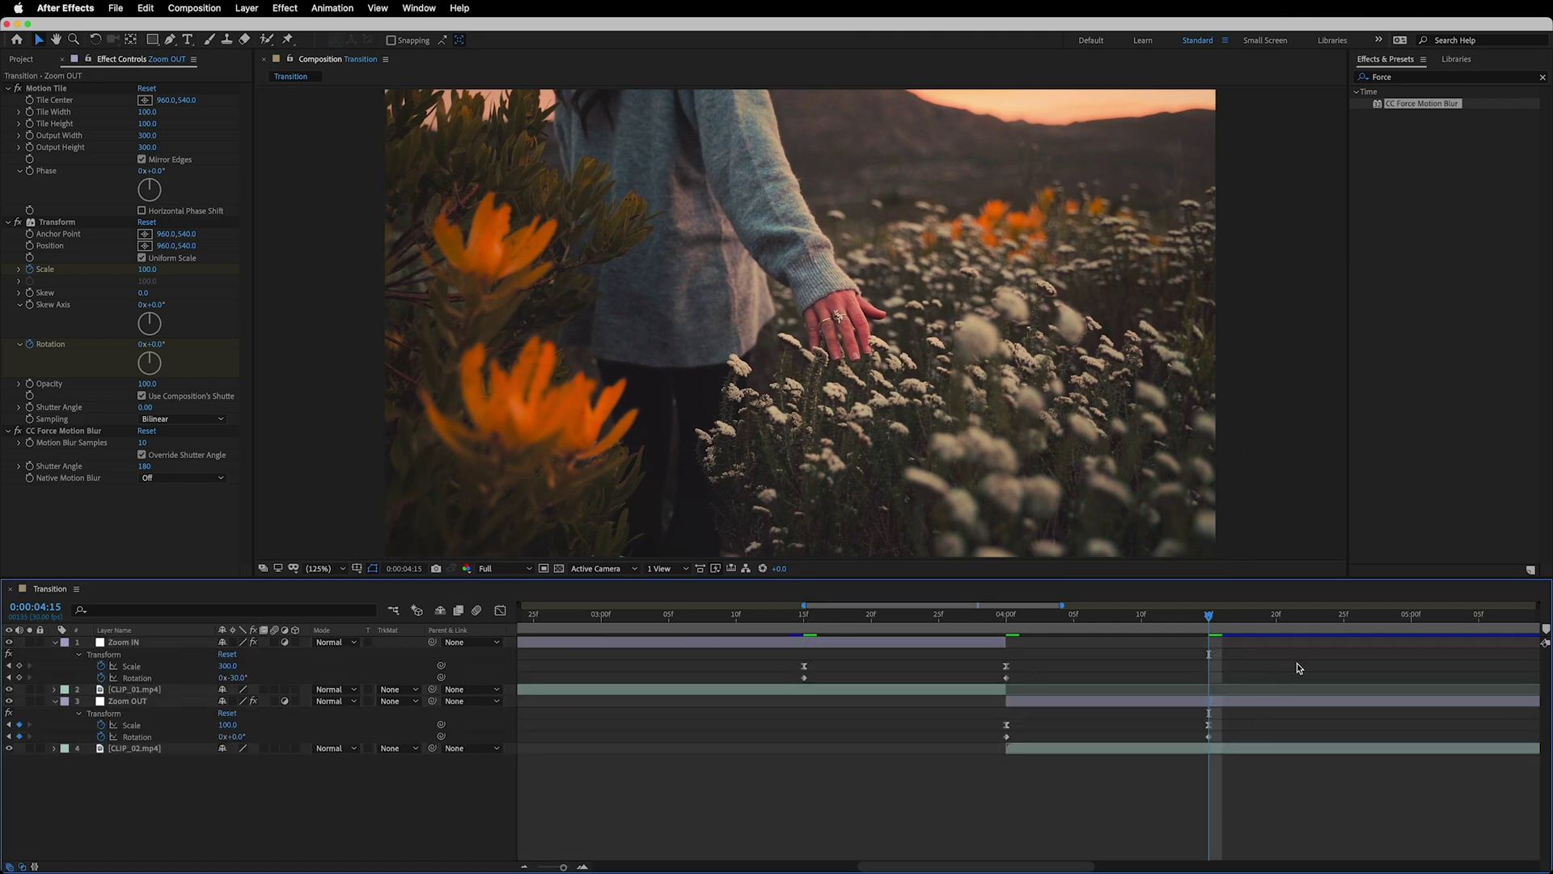
left_click_drag(882, 675, 757, 688)
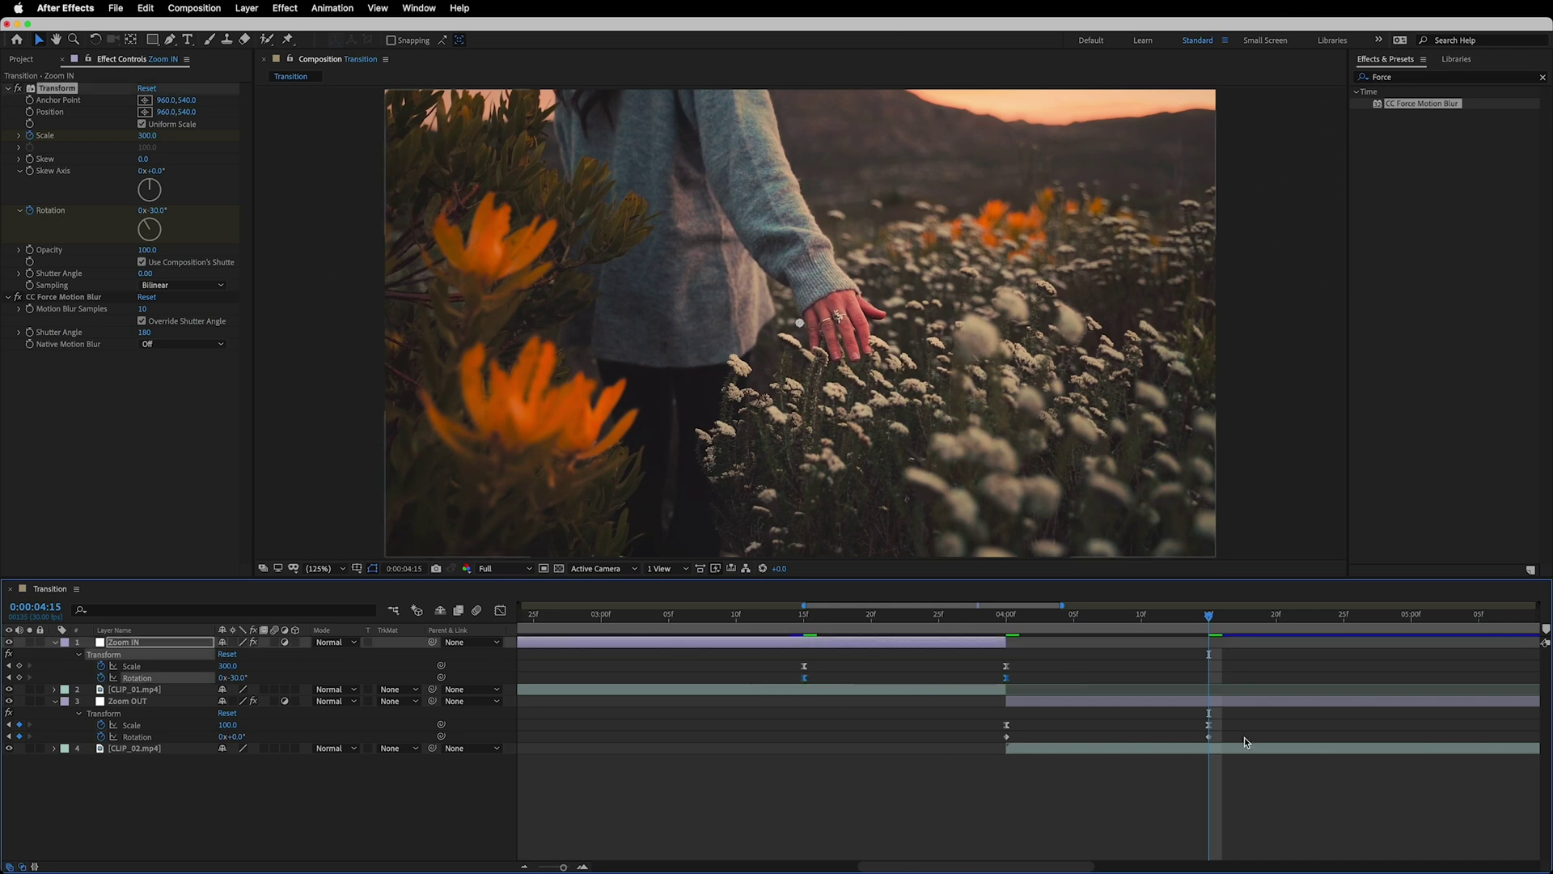
left_click_drag(1248, 732, 975, 750)
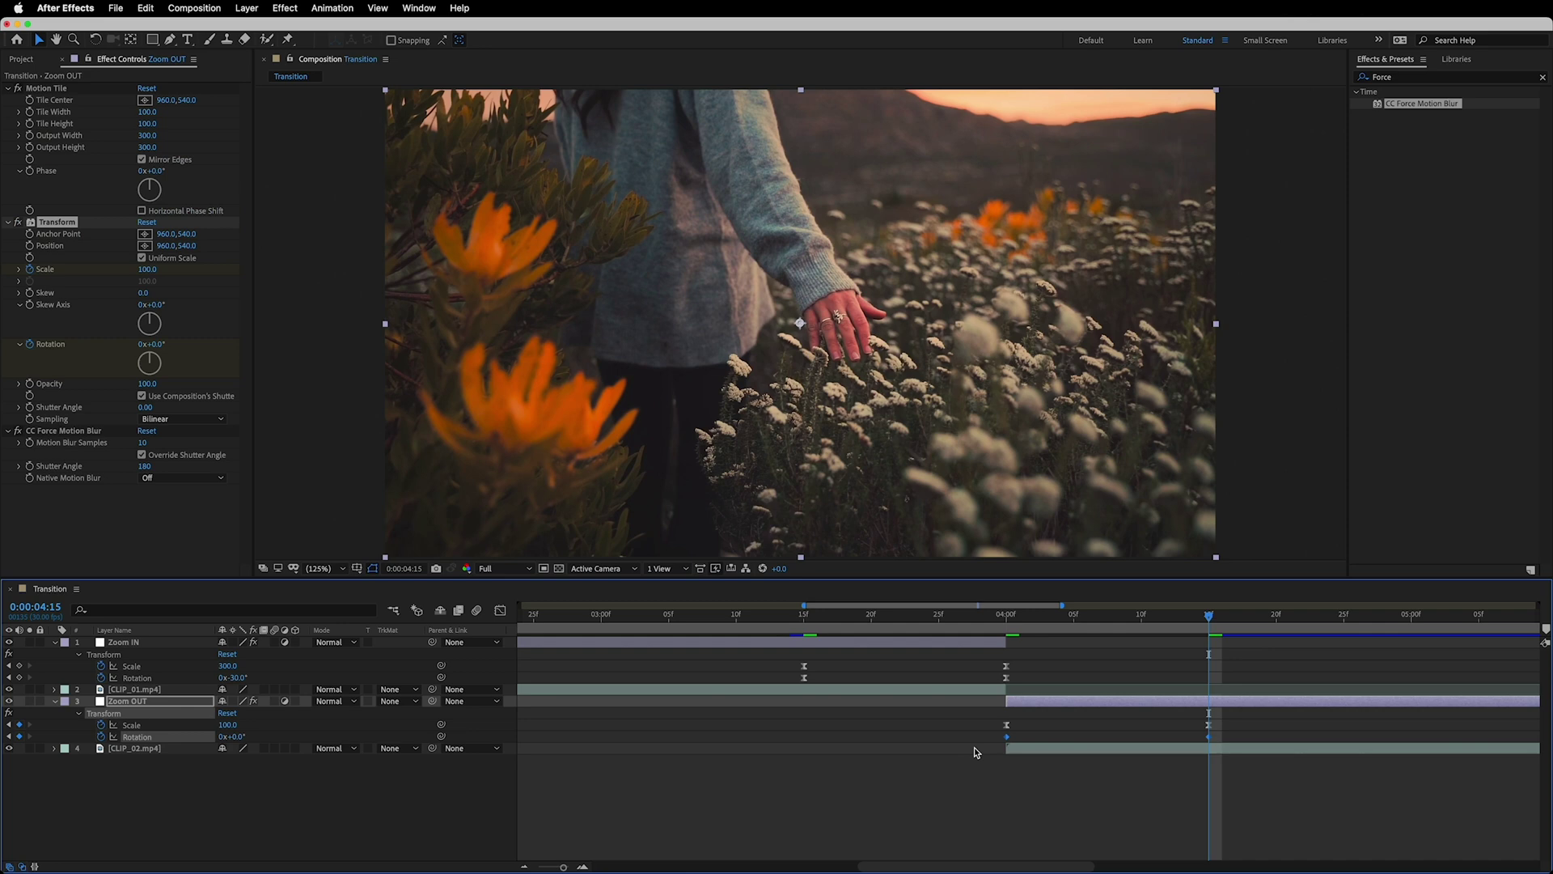
left_click(871, 814)
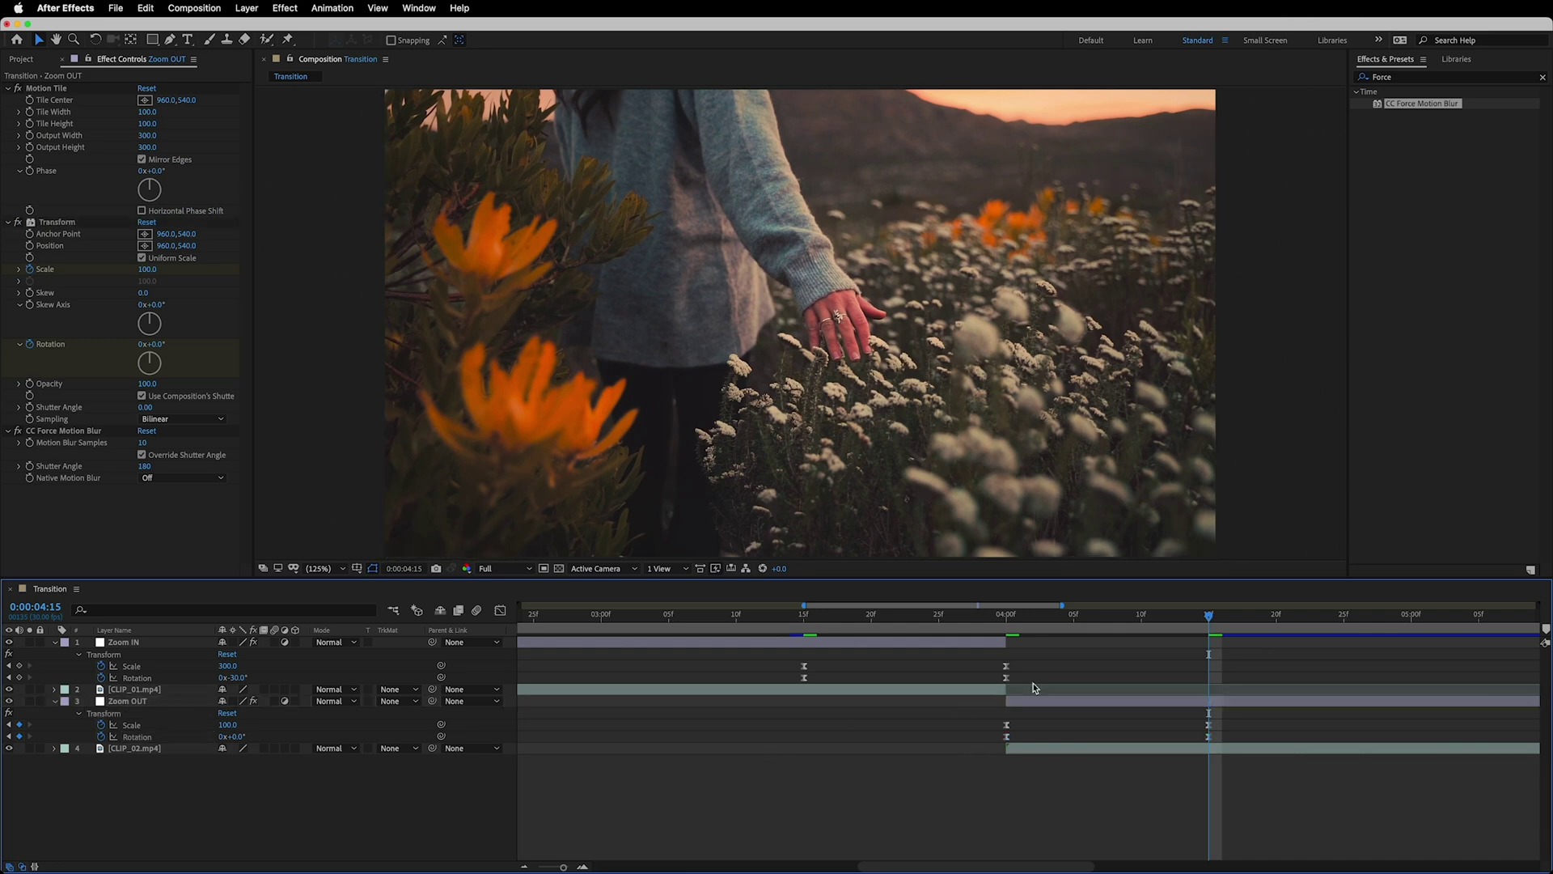
- Reshape the Zoom IN Rotation curve to accelerate steeply into 0:00:04:00, pulling the end handle nearly vertical and lengthening the start handle horizontally
left_click_drag(1036, 685, 753, 682)
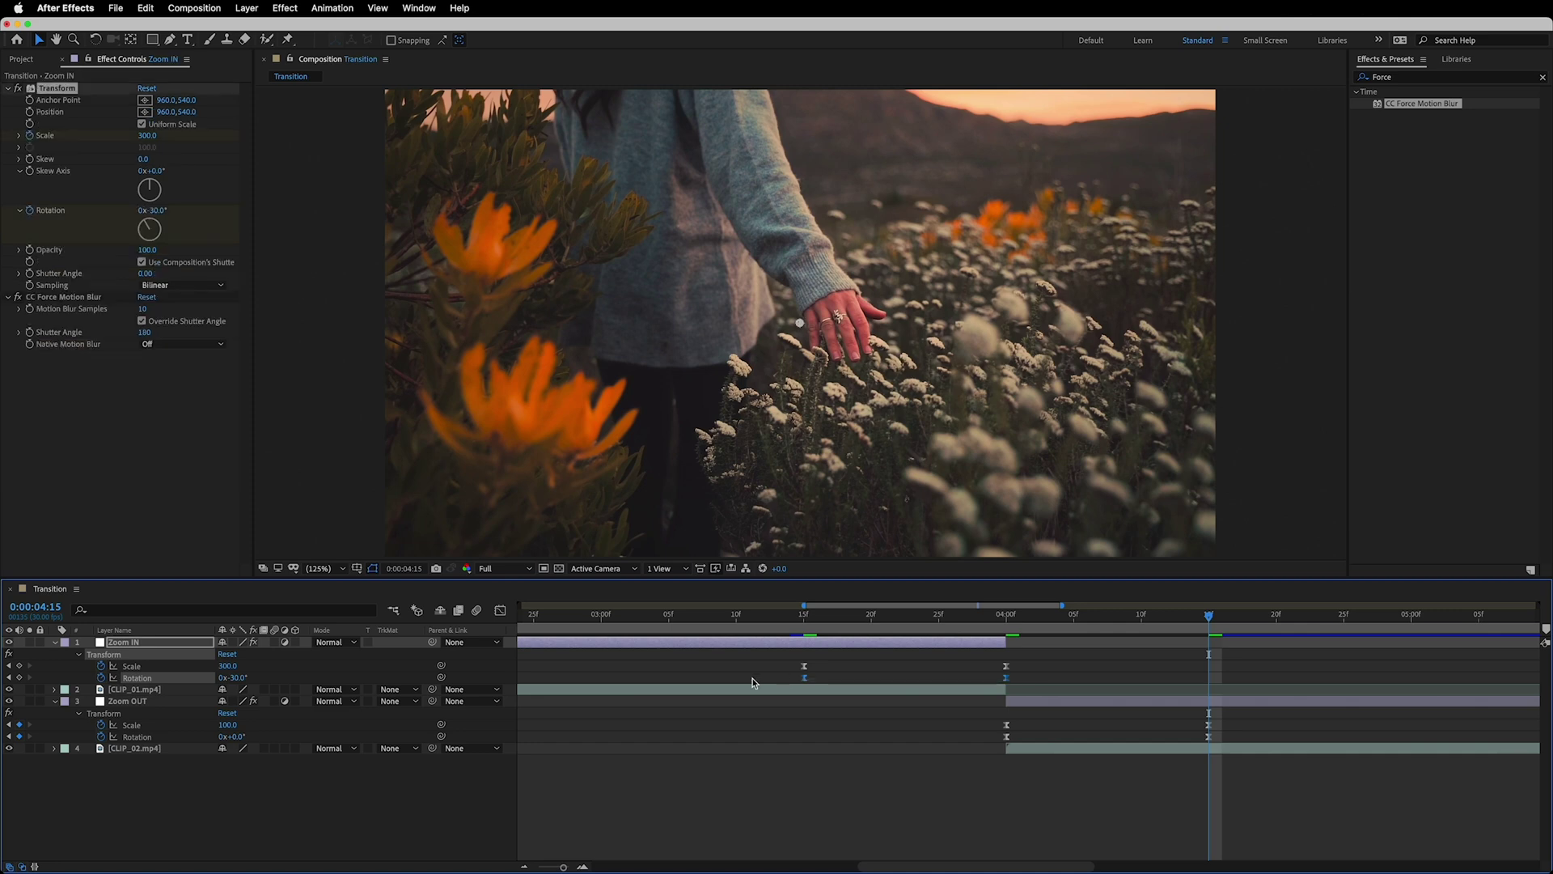
left_click(499, 610)
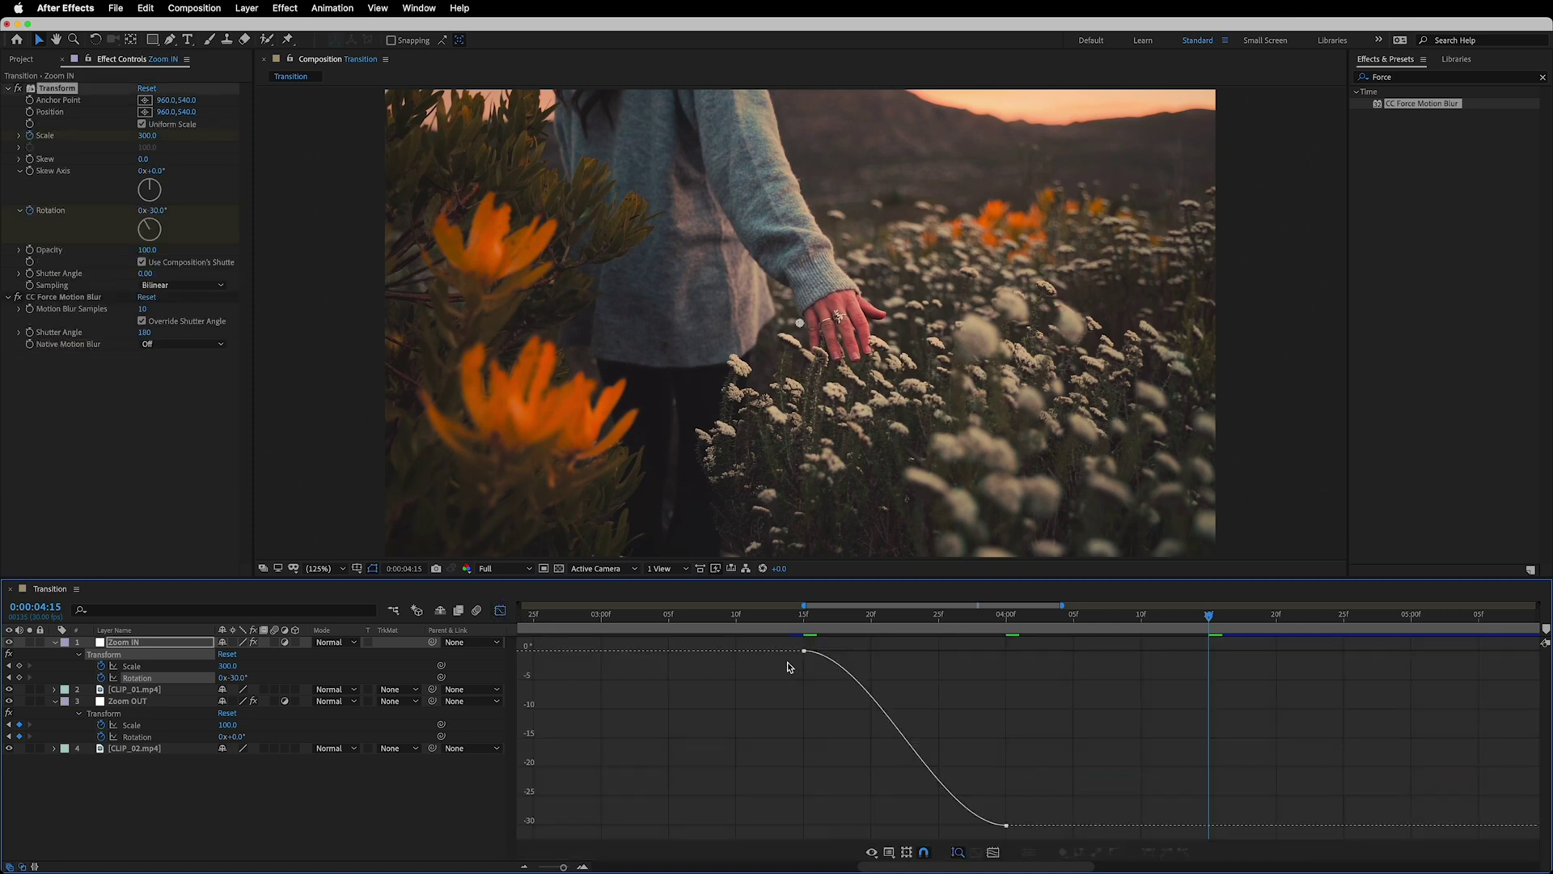
key("super+Tab")
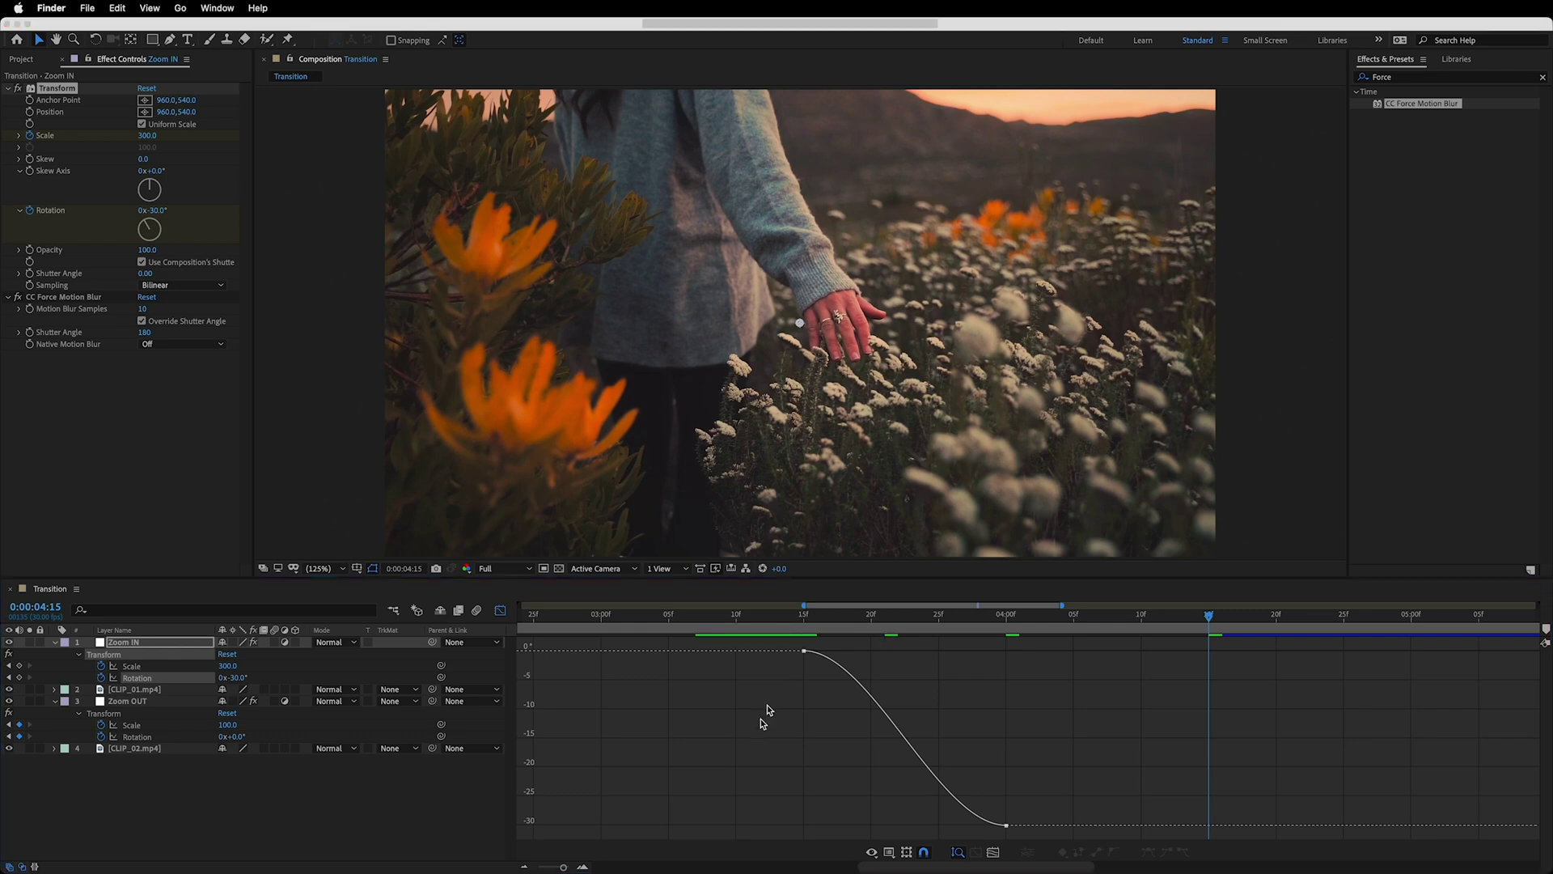
left_click(791, 648)
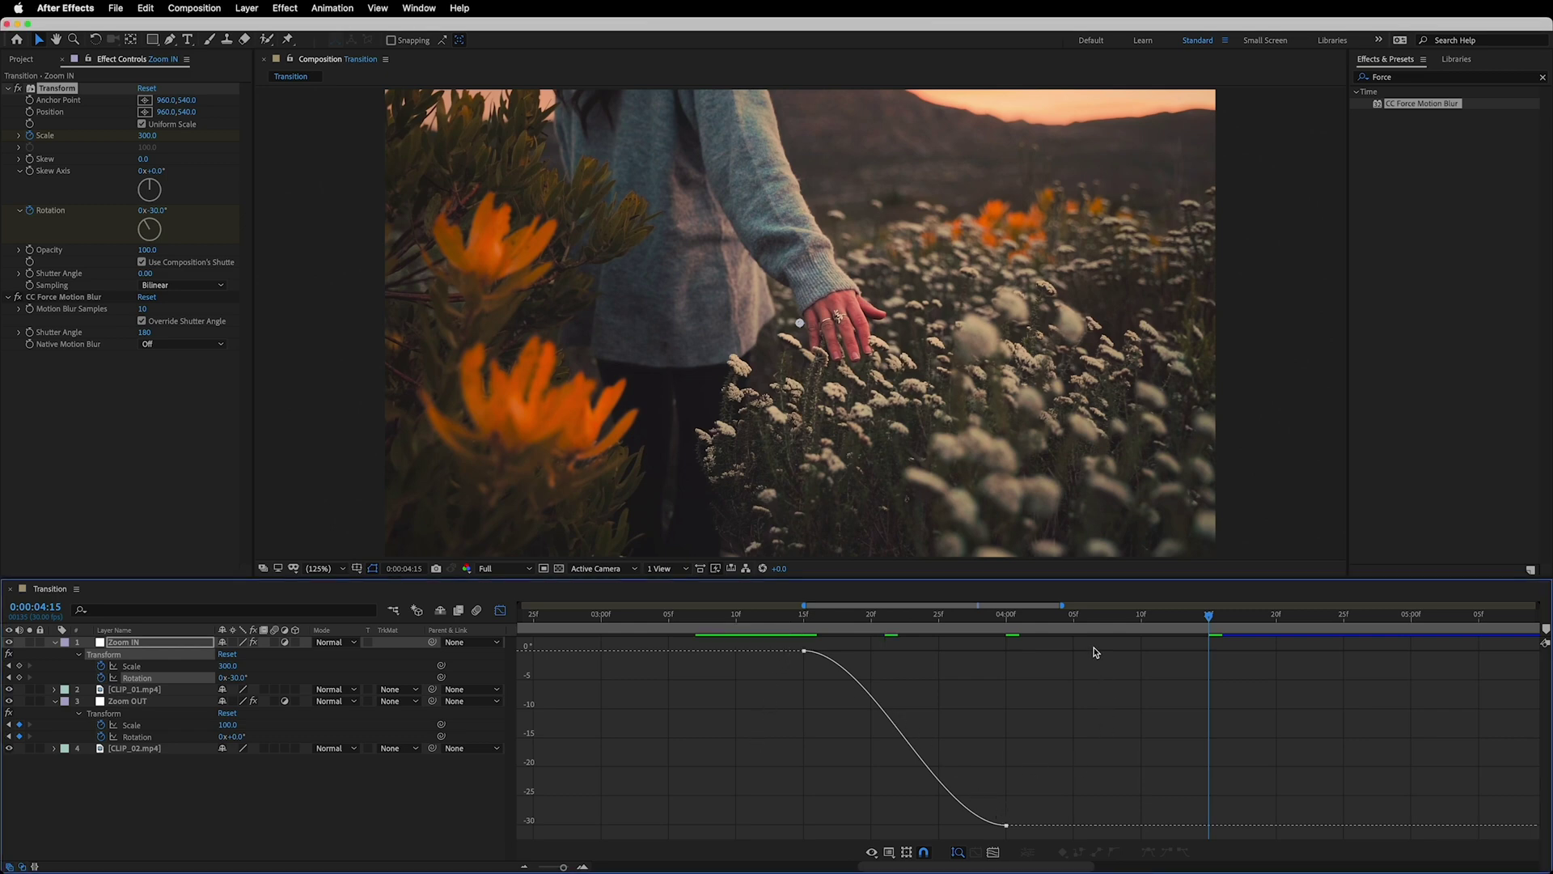
left_click_drag(1094, 652, 764, 846)
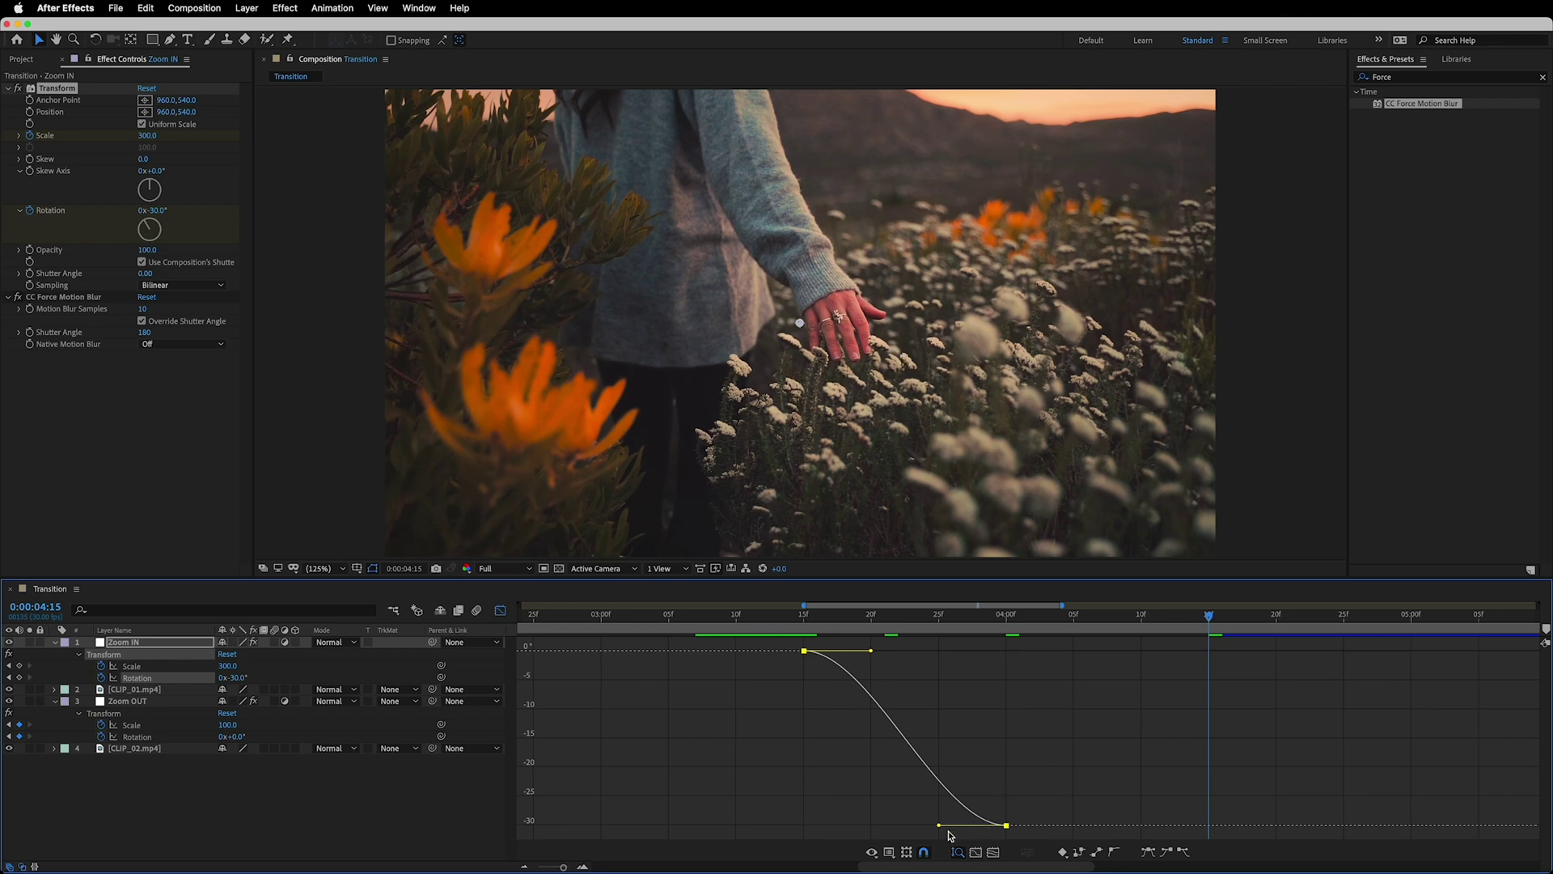
left_click_drag(939, 825, 1008, 678)
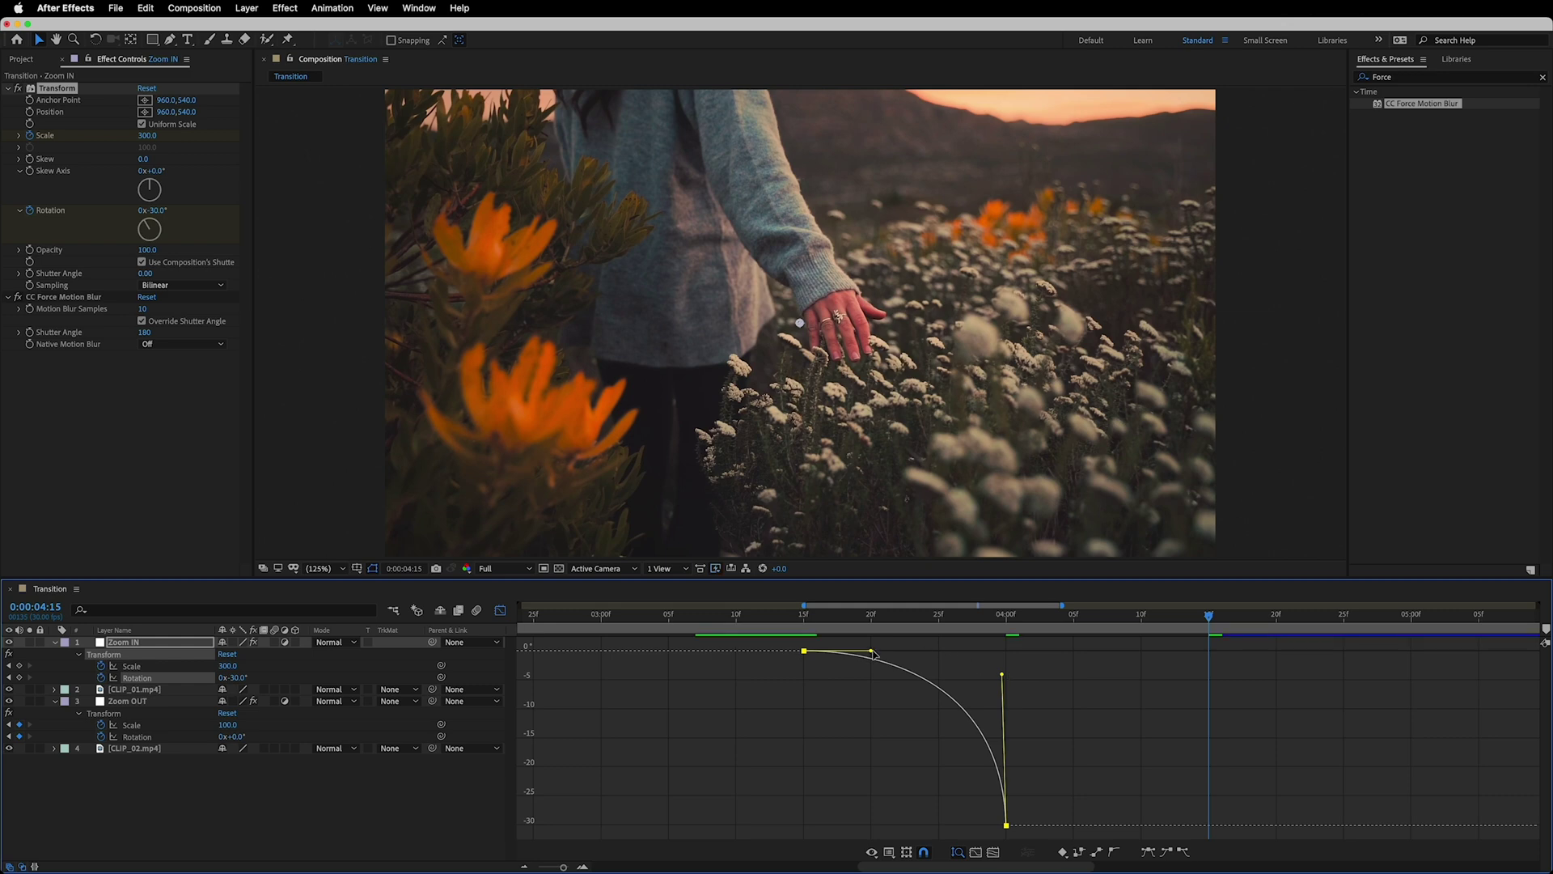
left_click_drag(872, 650, 953, 653)
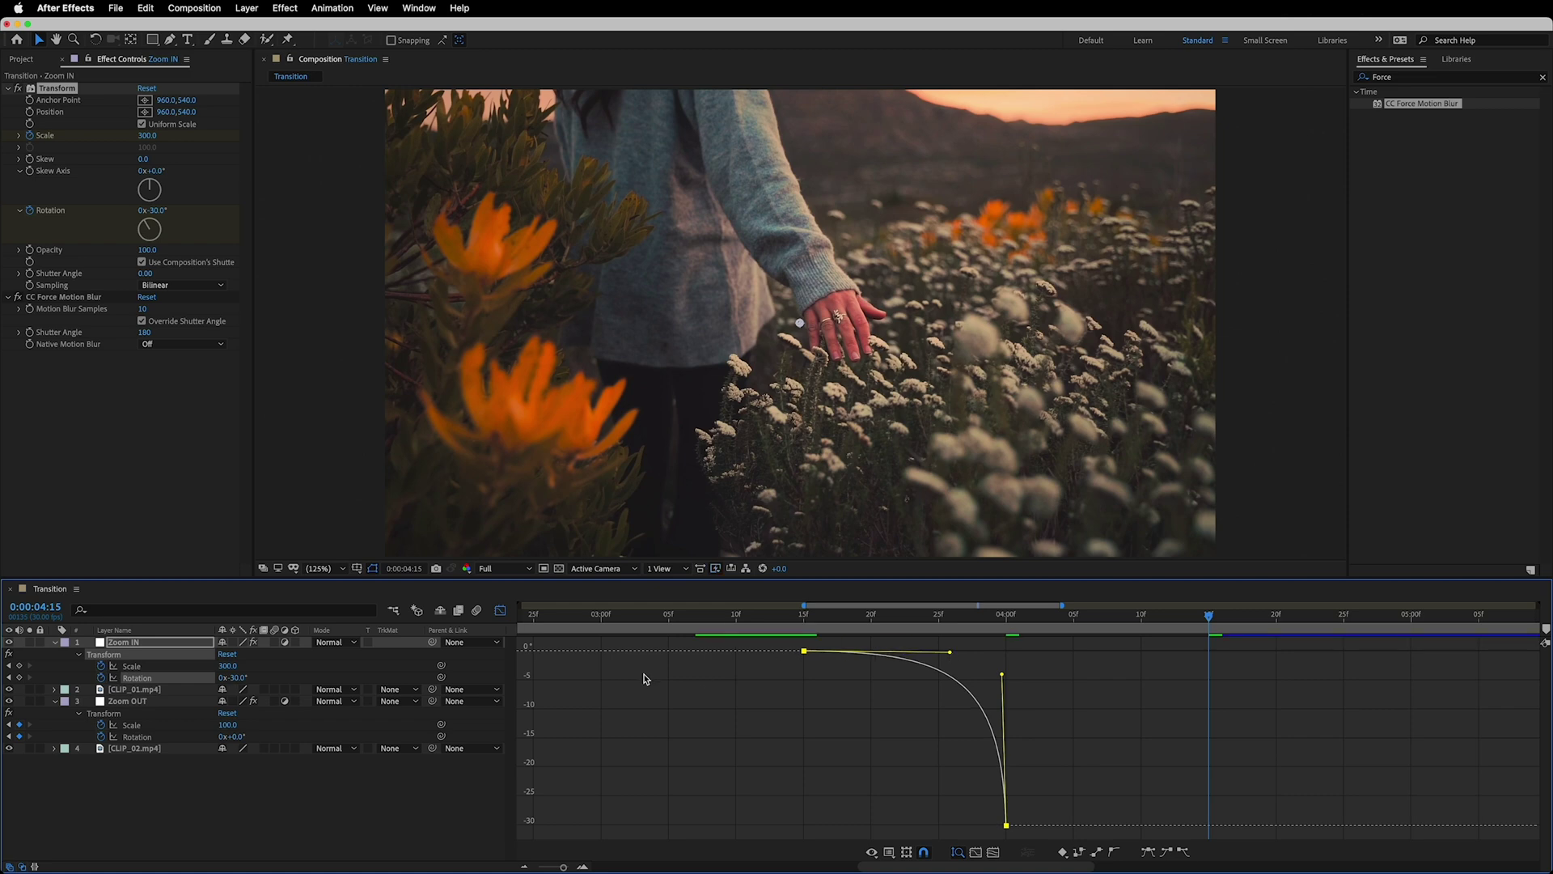
- Reshape the Zoom OUT Rotation curve into a steep drop from 0:00:04:00 with a long ease-out, and return to the layer bar view
left_click(137, 737)
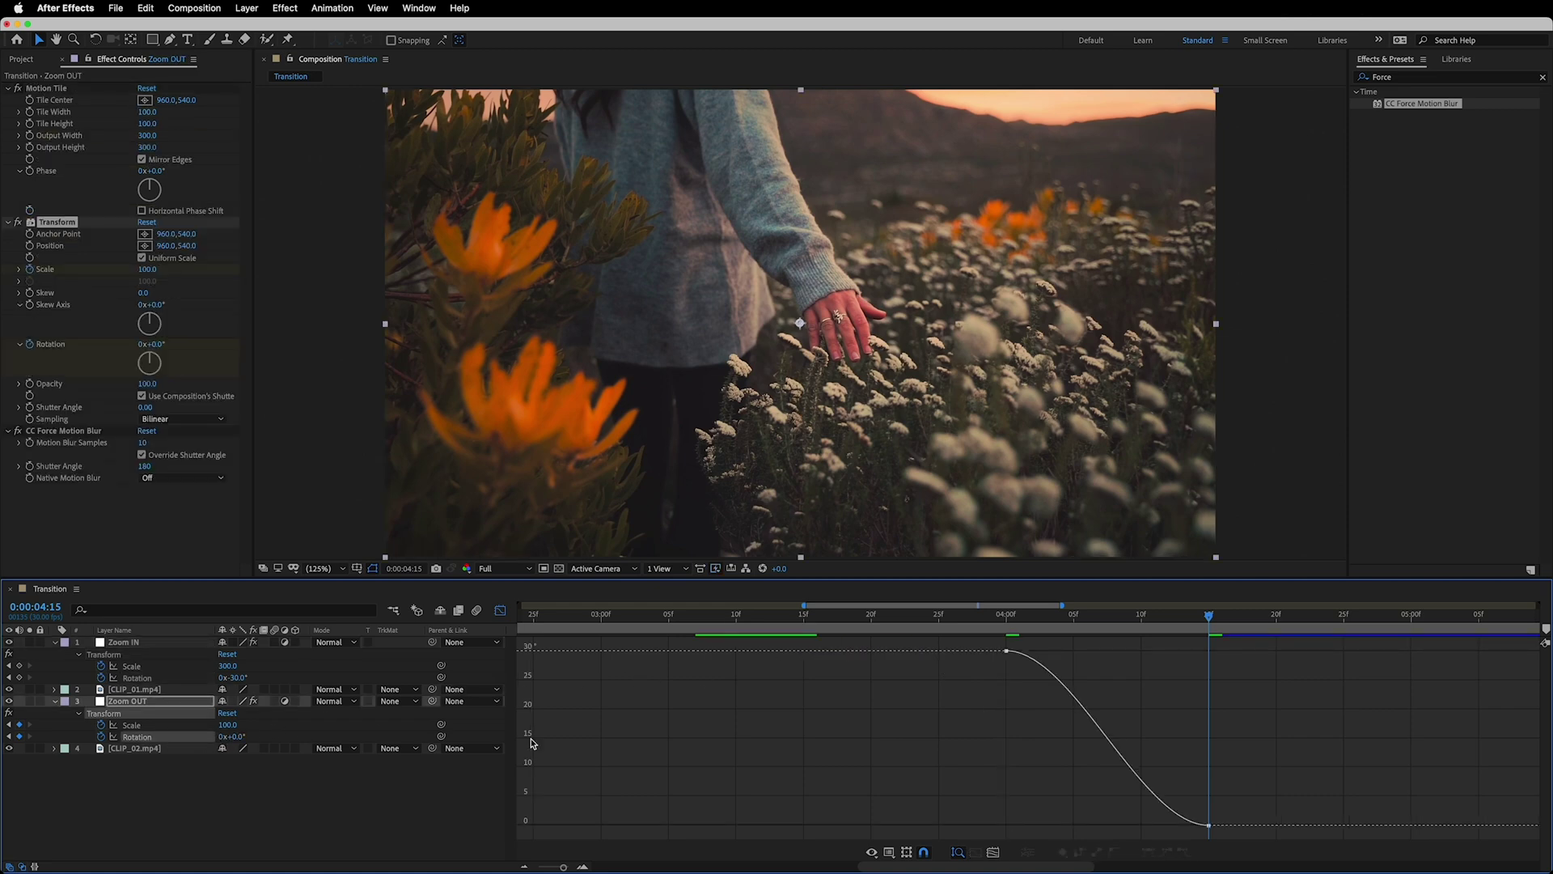
left_click_drag(987, 642, 1244, 832)
left_click_drag(1138, 825, 1006, 825)
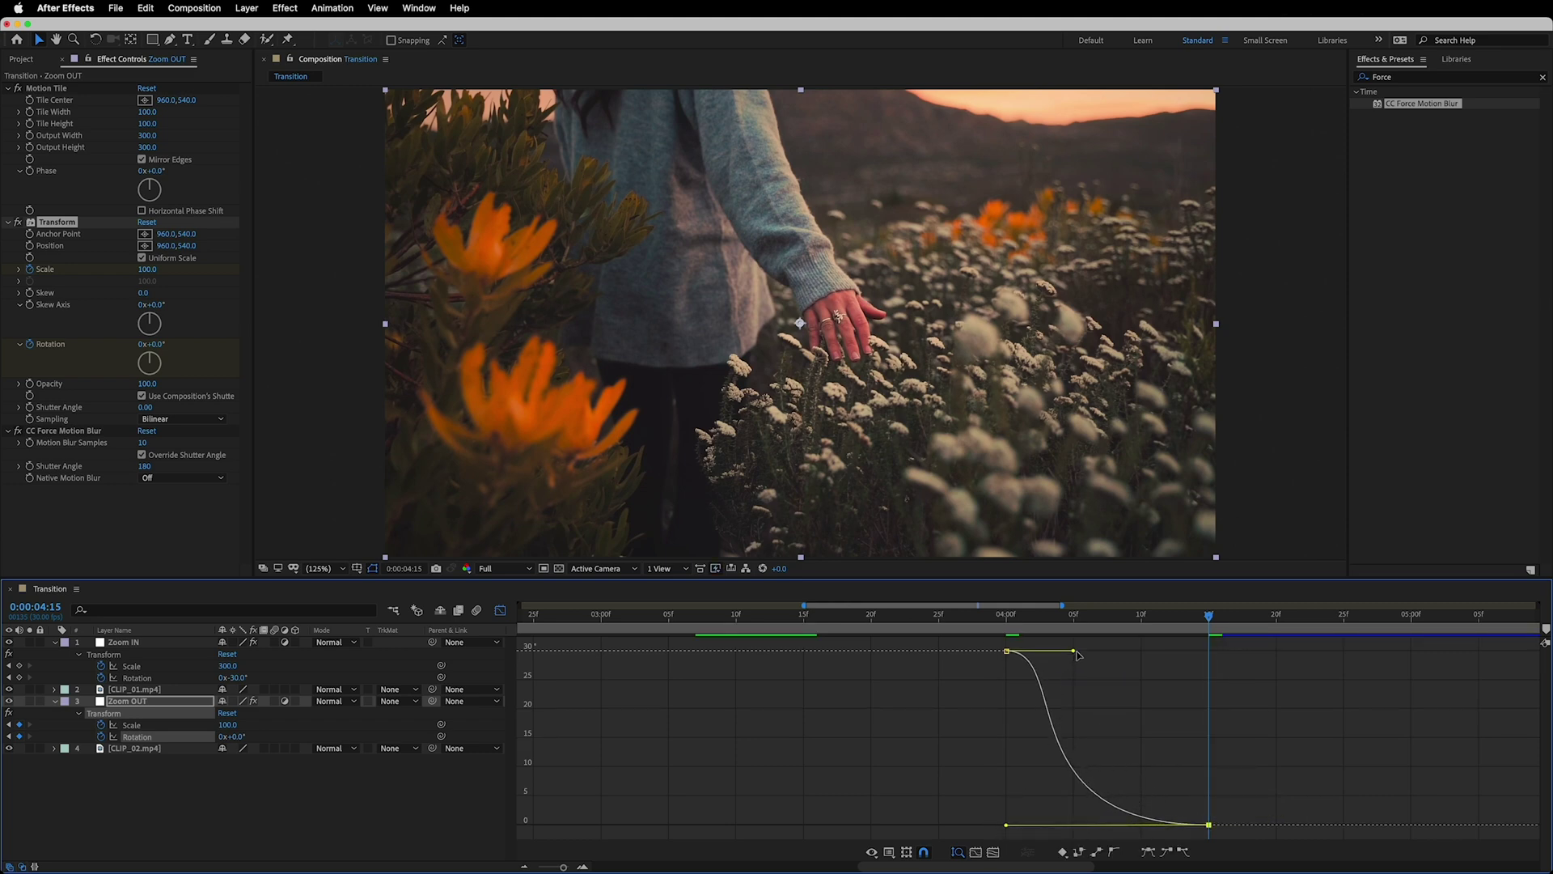
left_click_drag(1068, 659, 984, 766)
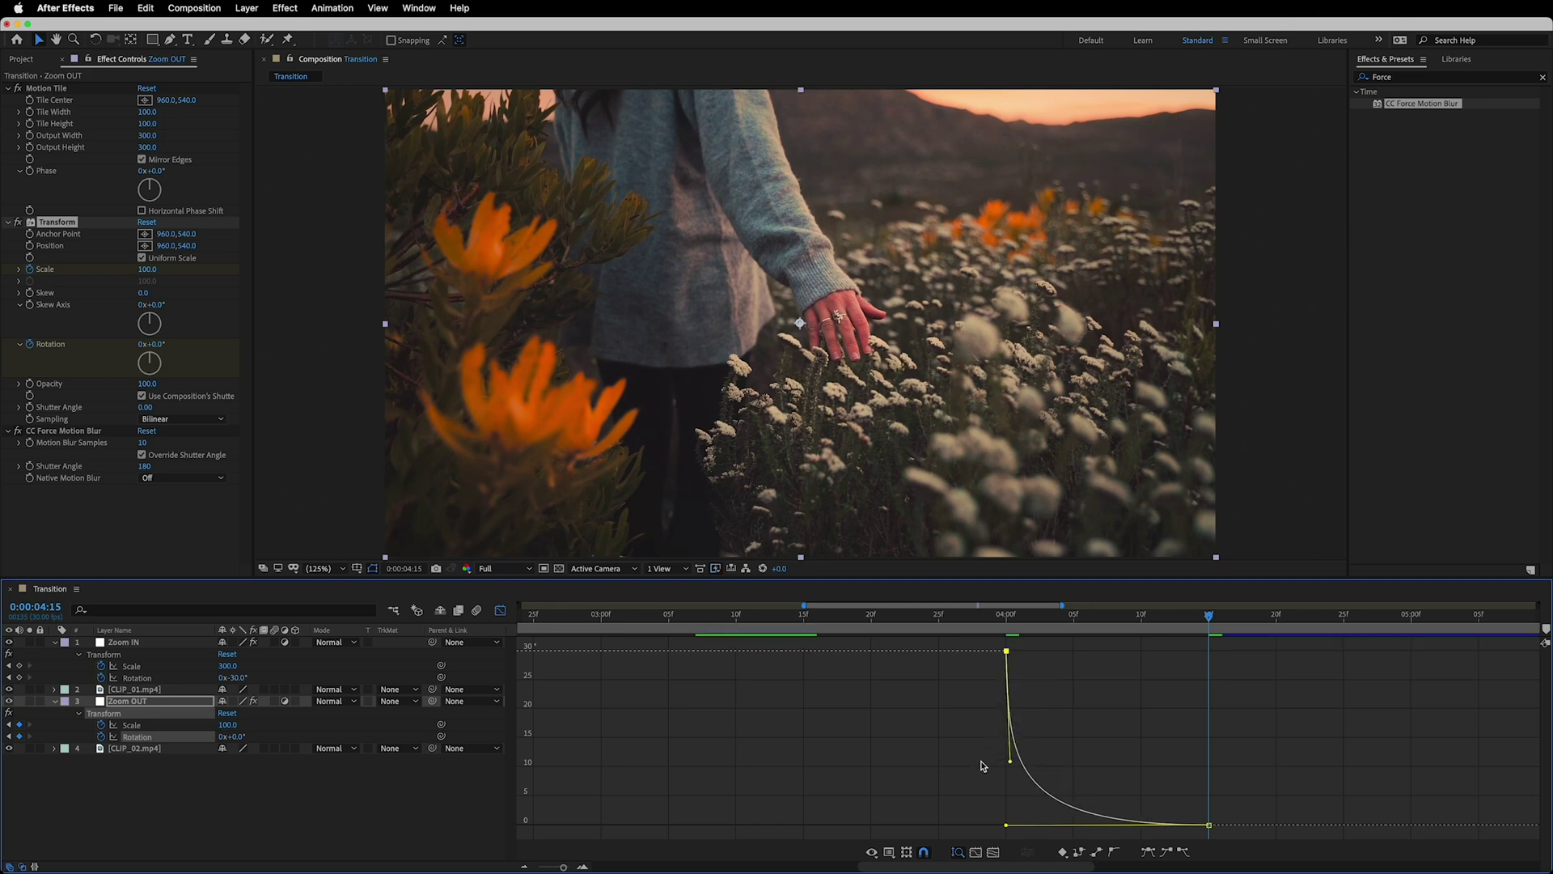
left_click(500, 611)
- Set the preview resolution to Quarter and play the transition from about 0:00:03:06
left_click(495, 568)
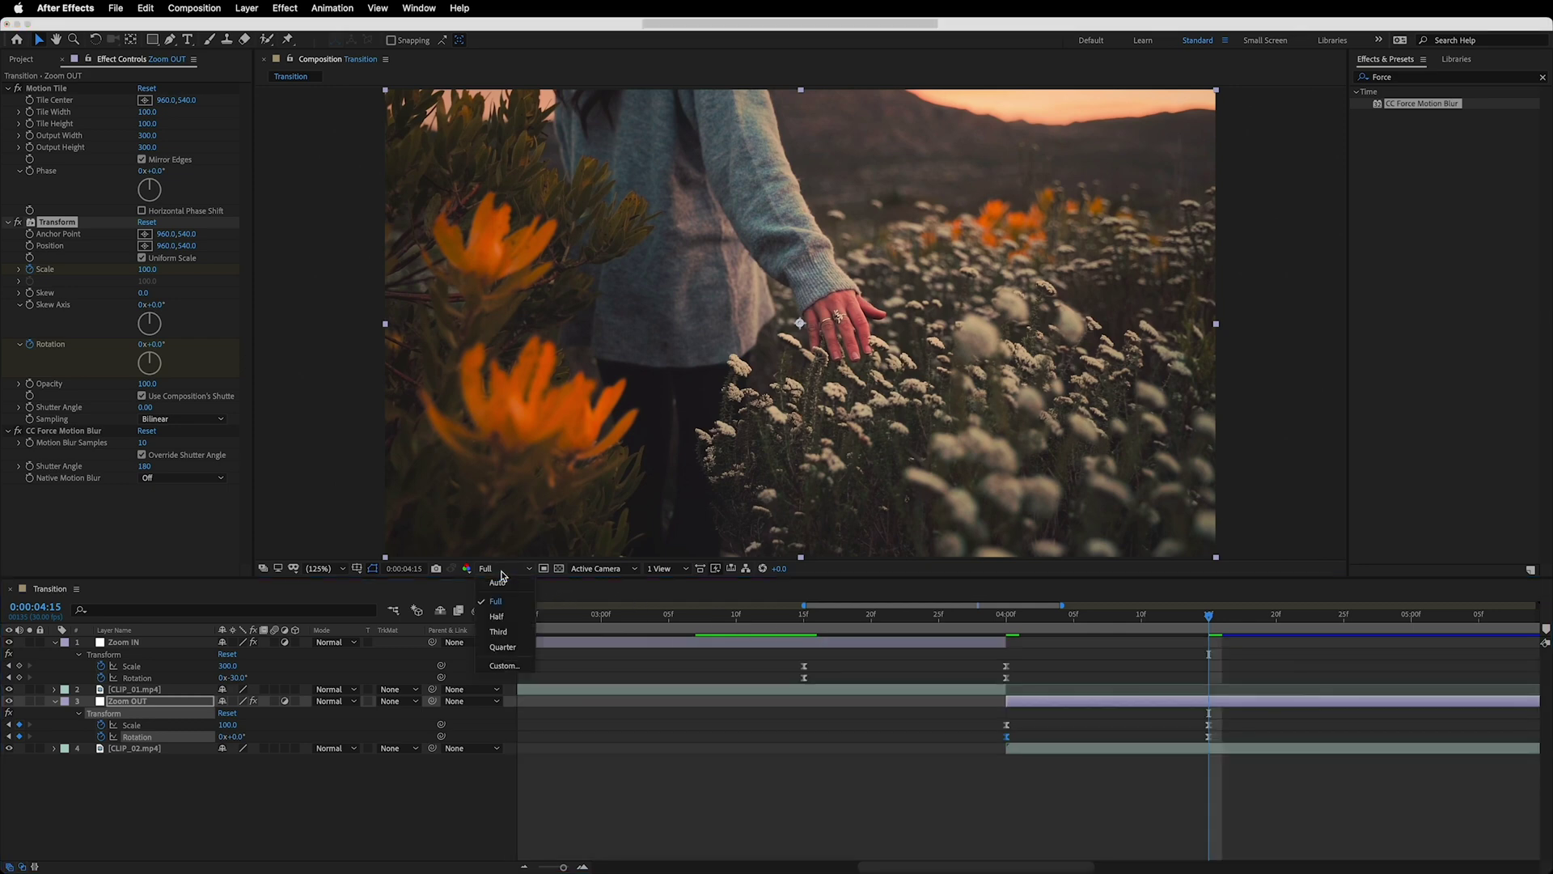
left_click(502, 647)
left_click_drag(872, 634, 671, 630)
key("space")
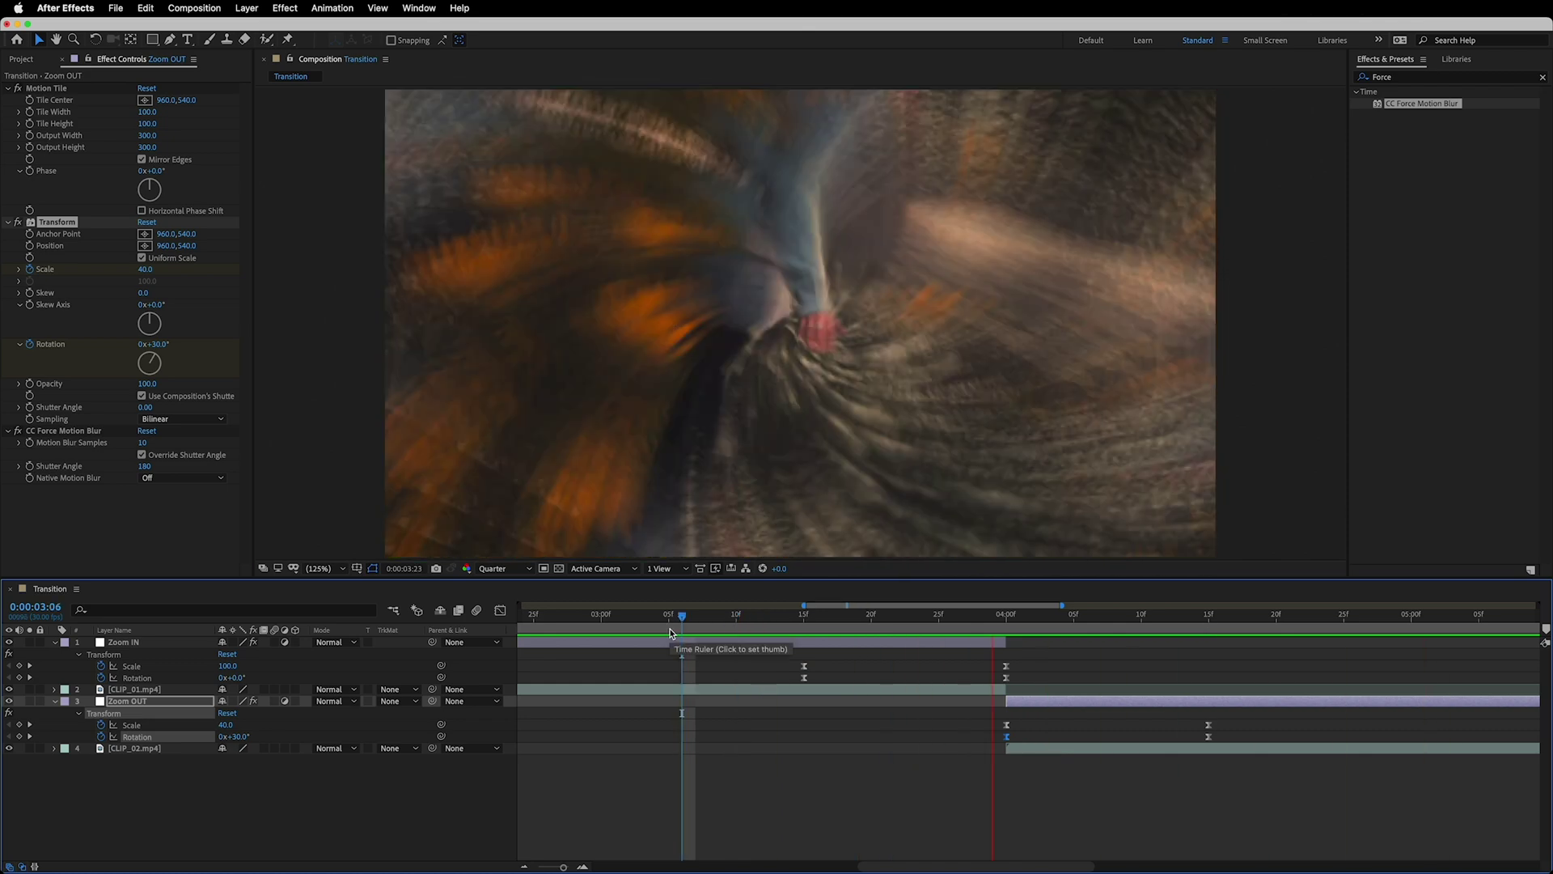
key("space")
- Move the first Zoom IN Scale and Rotation keyframes to 0:00:03:20 and the last Zoom OUT ones to 0:00:04:10, and save the project
left_click_drag(804, 677, 862, 674)
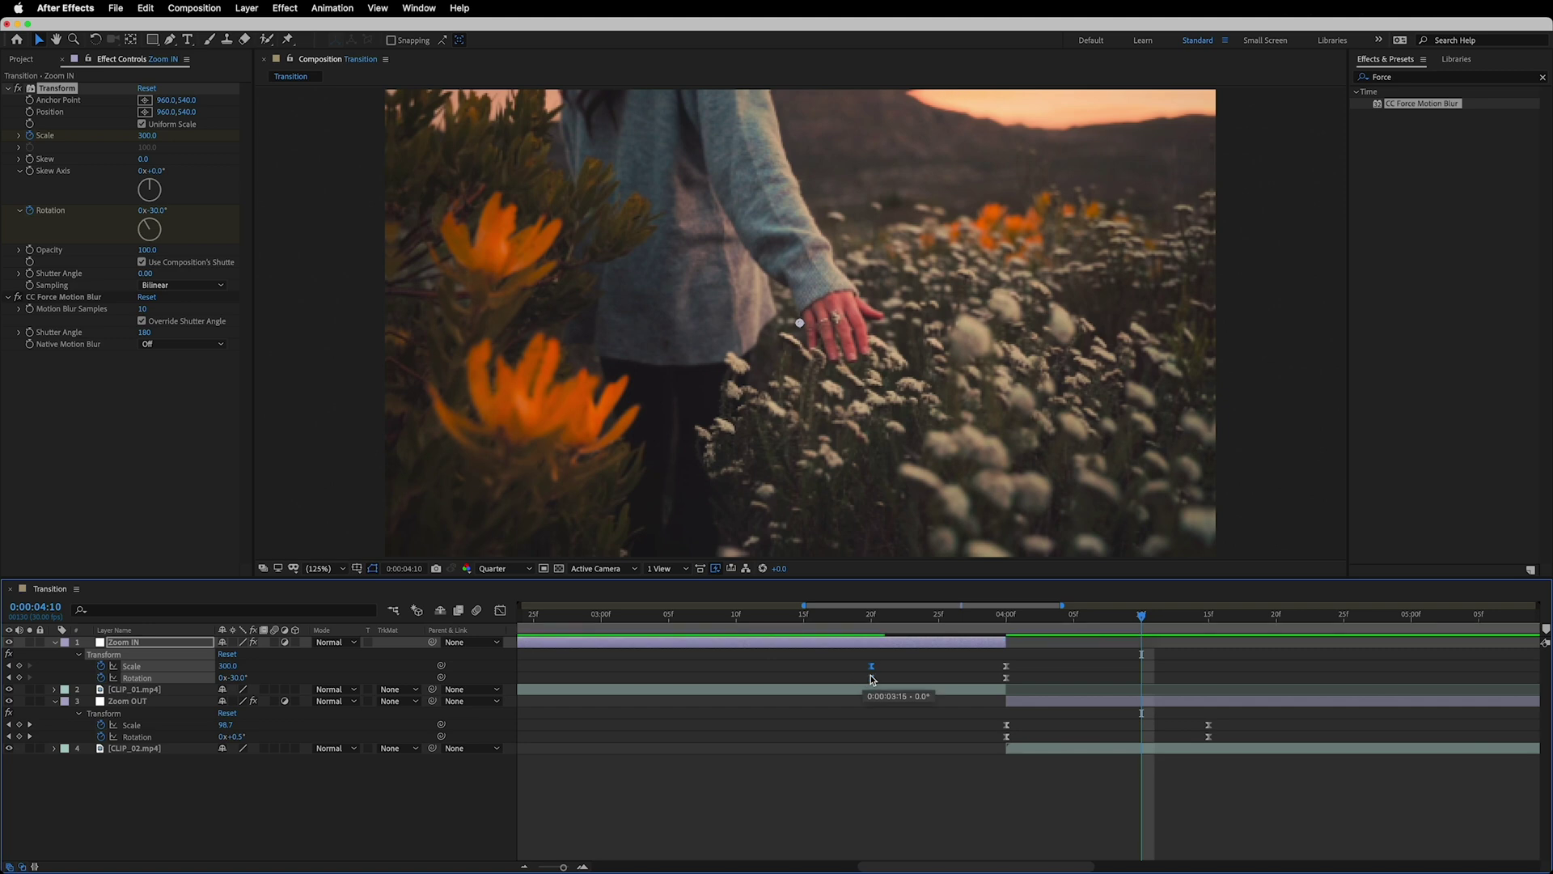
left_click_drag(1234, 719, 1144, 742)
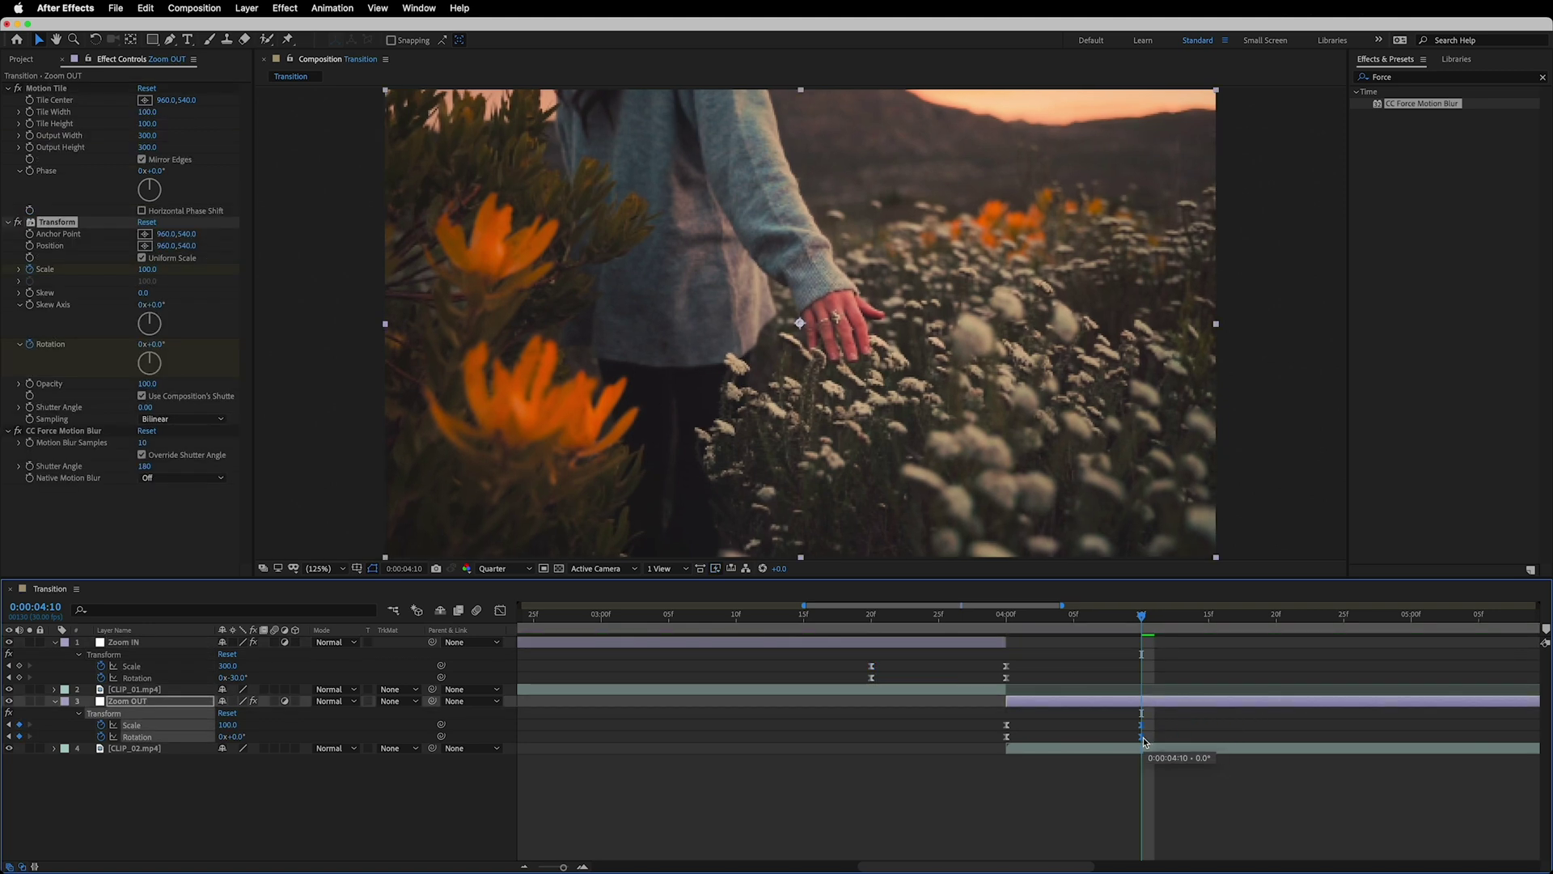
key("super+s")
- Play back the shortened transition from shortly before the zoom starts to check its speed
left_click_drag(798, 625, 697, 626)
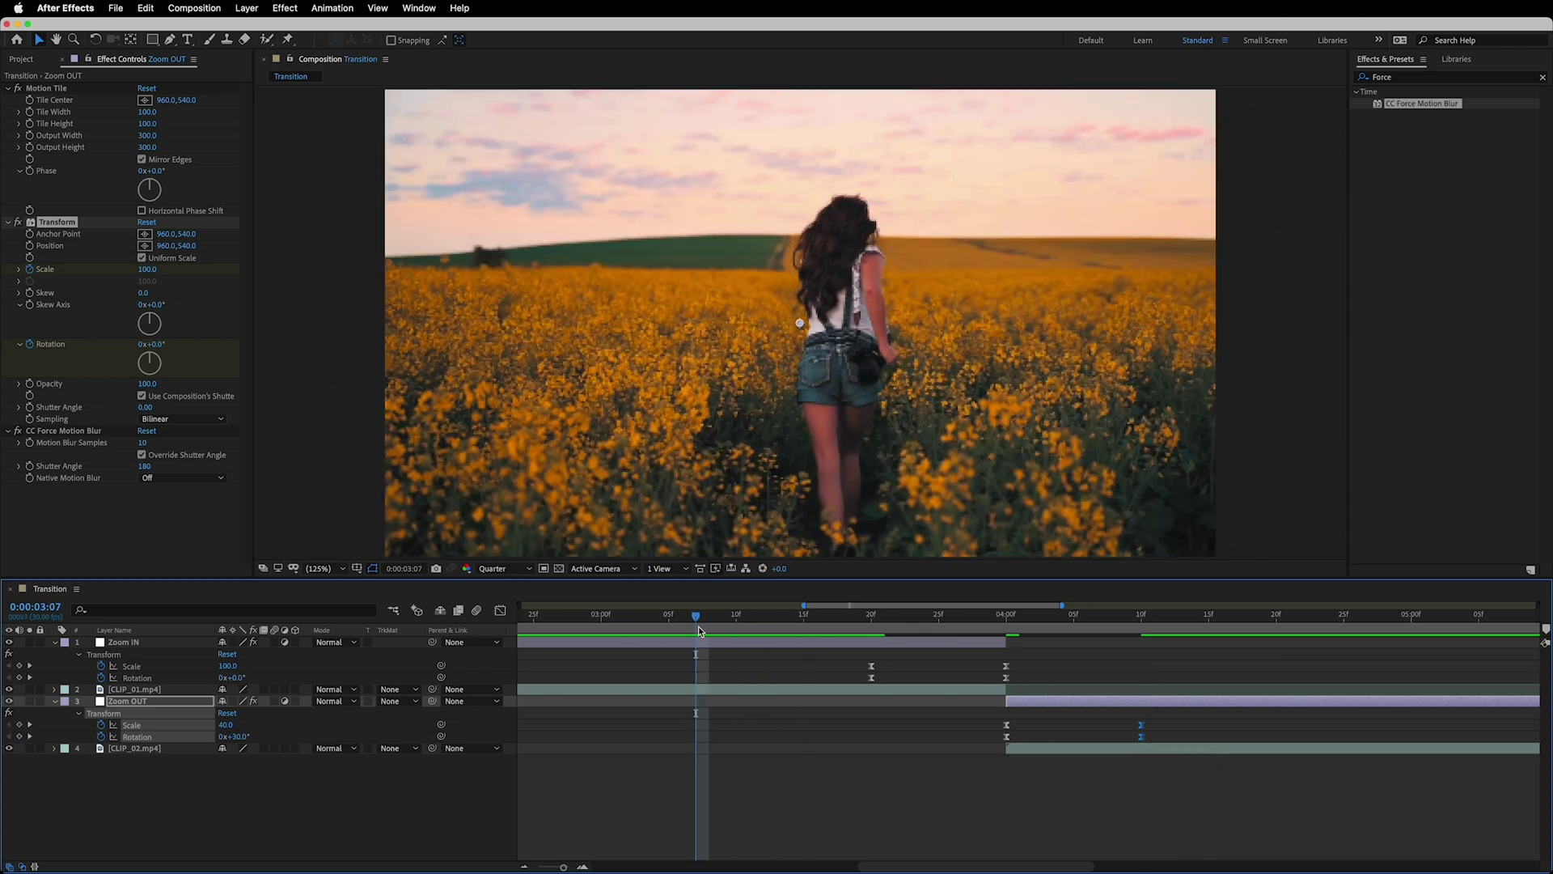
key("space")
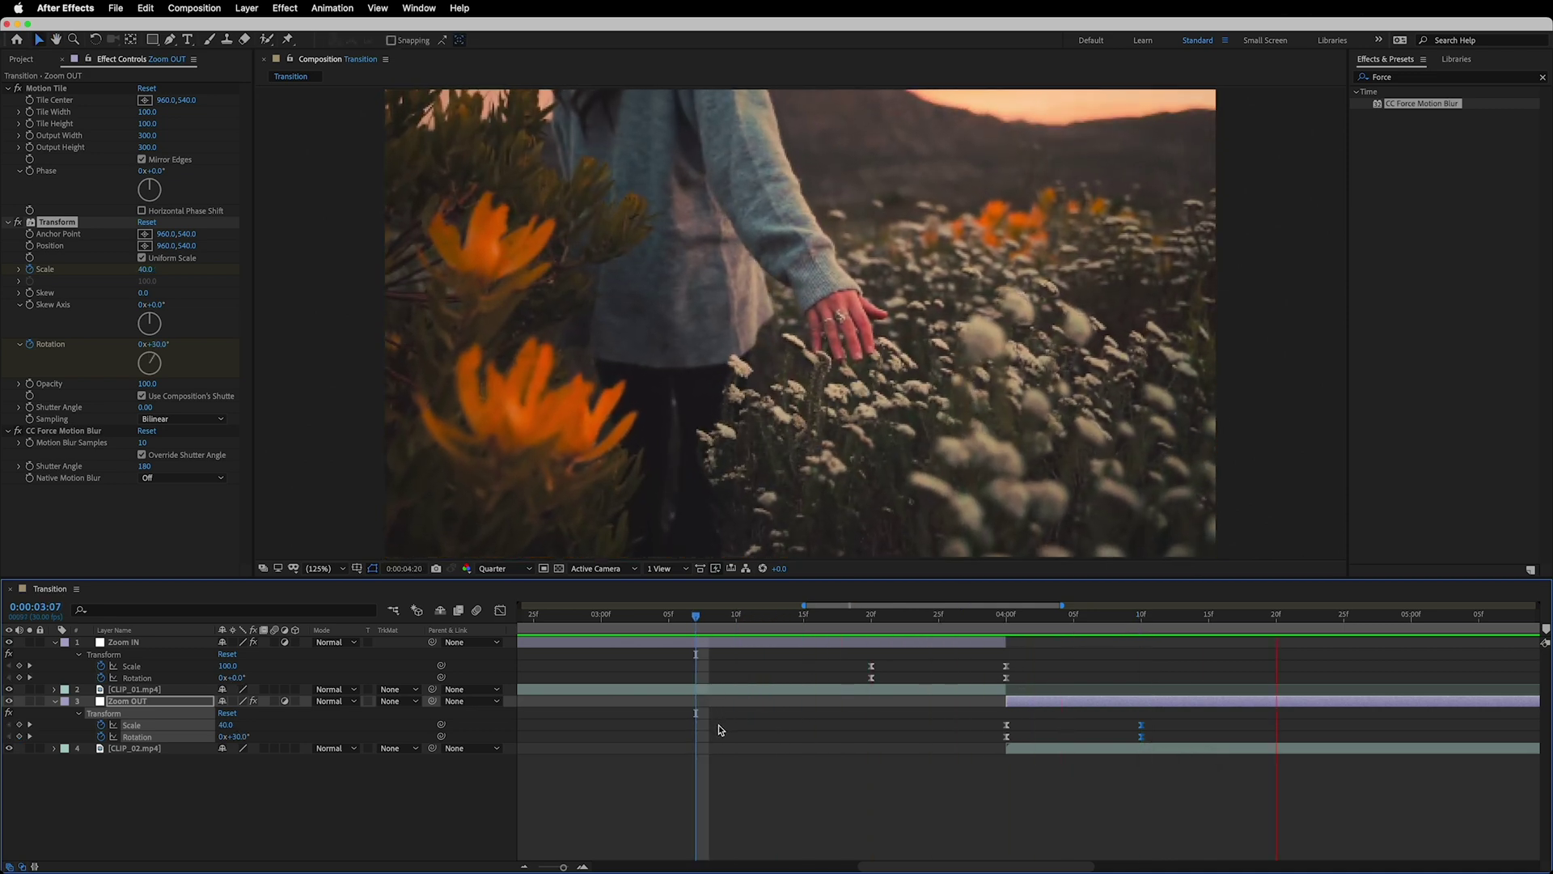
left_click_drag(848, 628, 710, 626)
key("space")
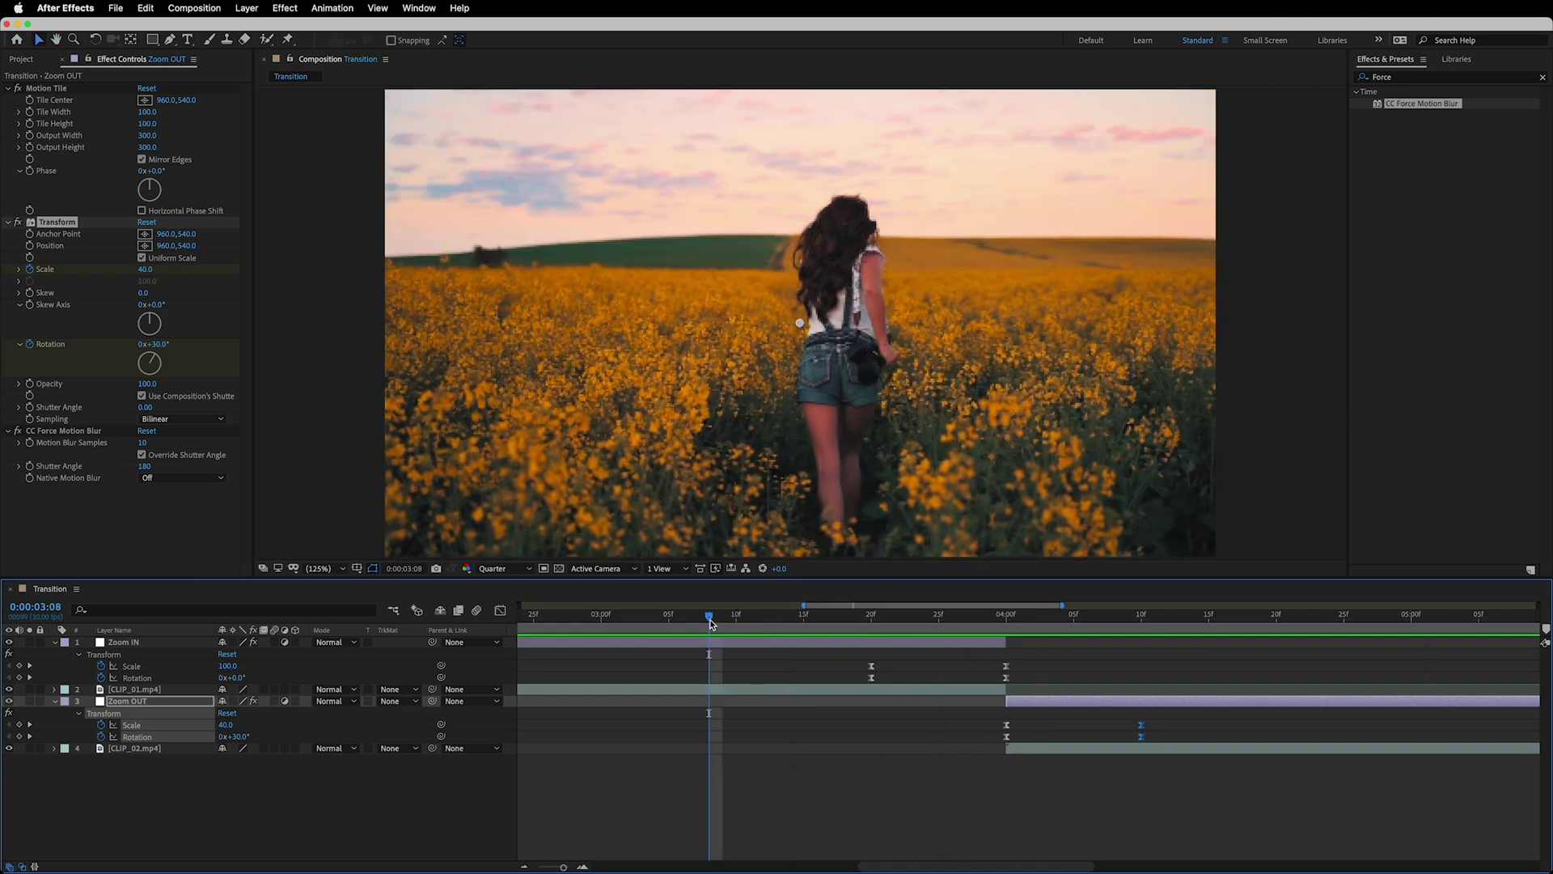
key("space")
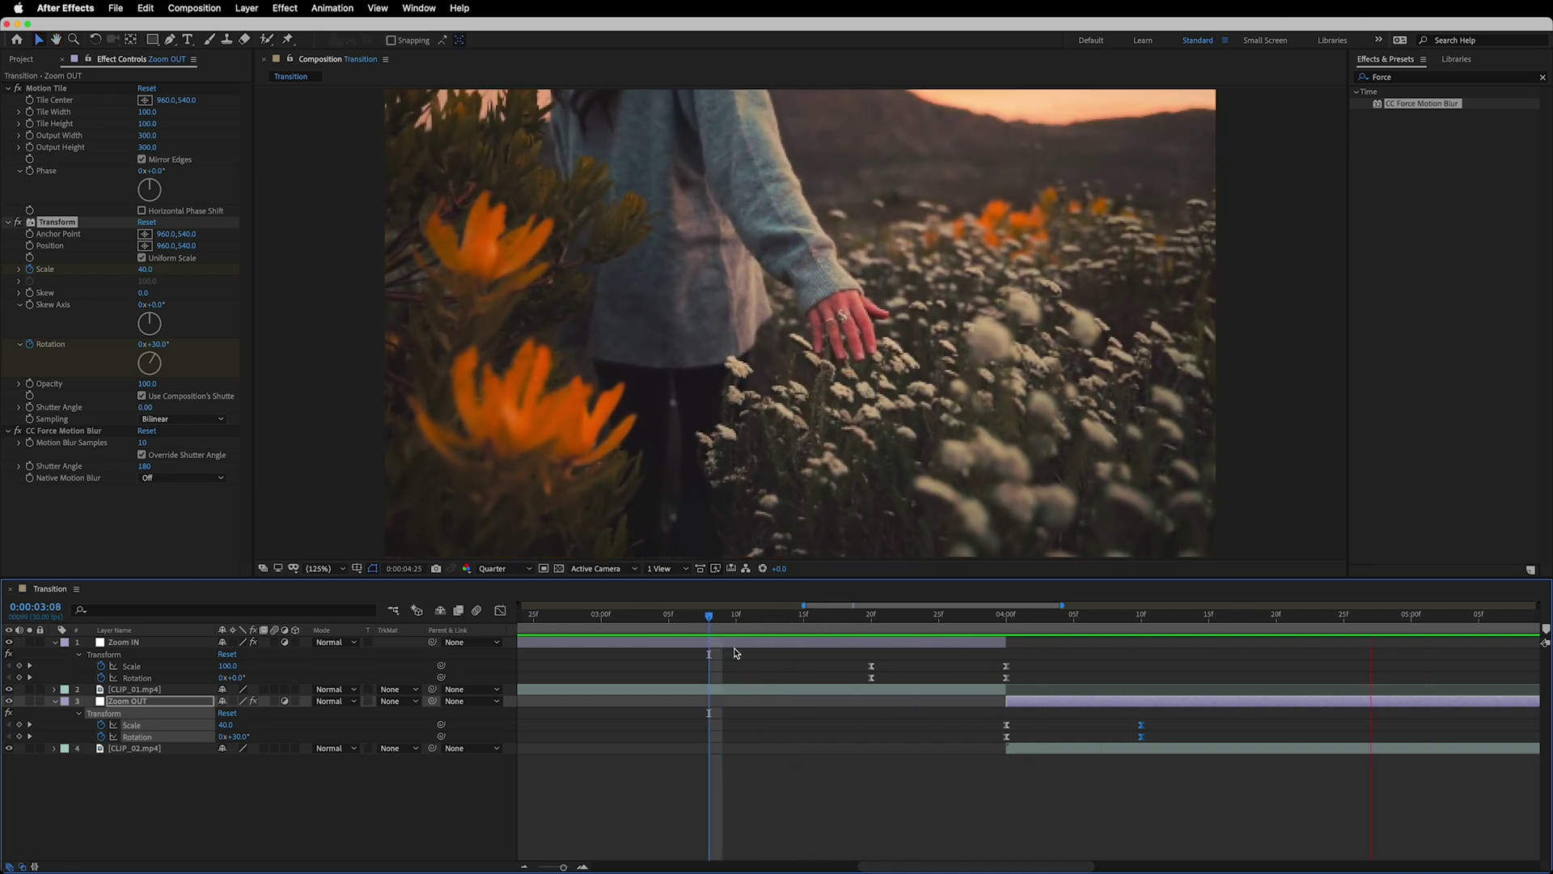
left_click(709, 763)
- Create a black 1920 x 1080 px solid named CROP with color 000000
key("super+Tab")
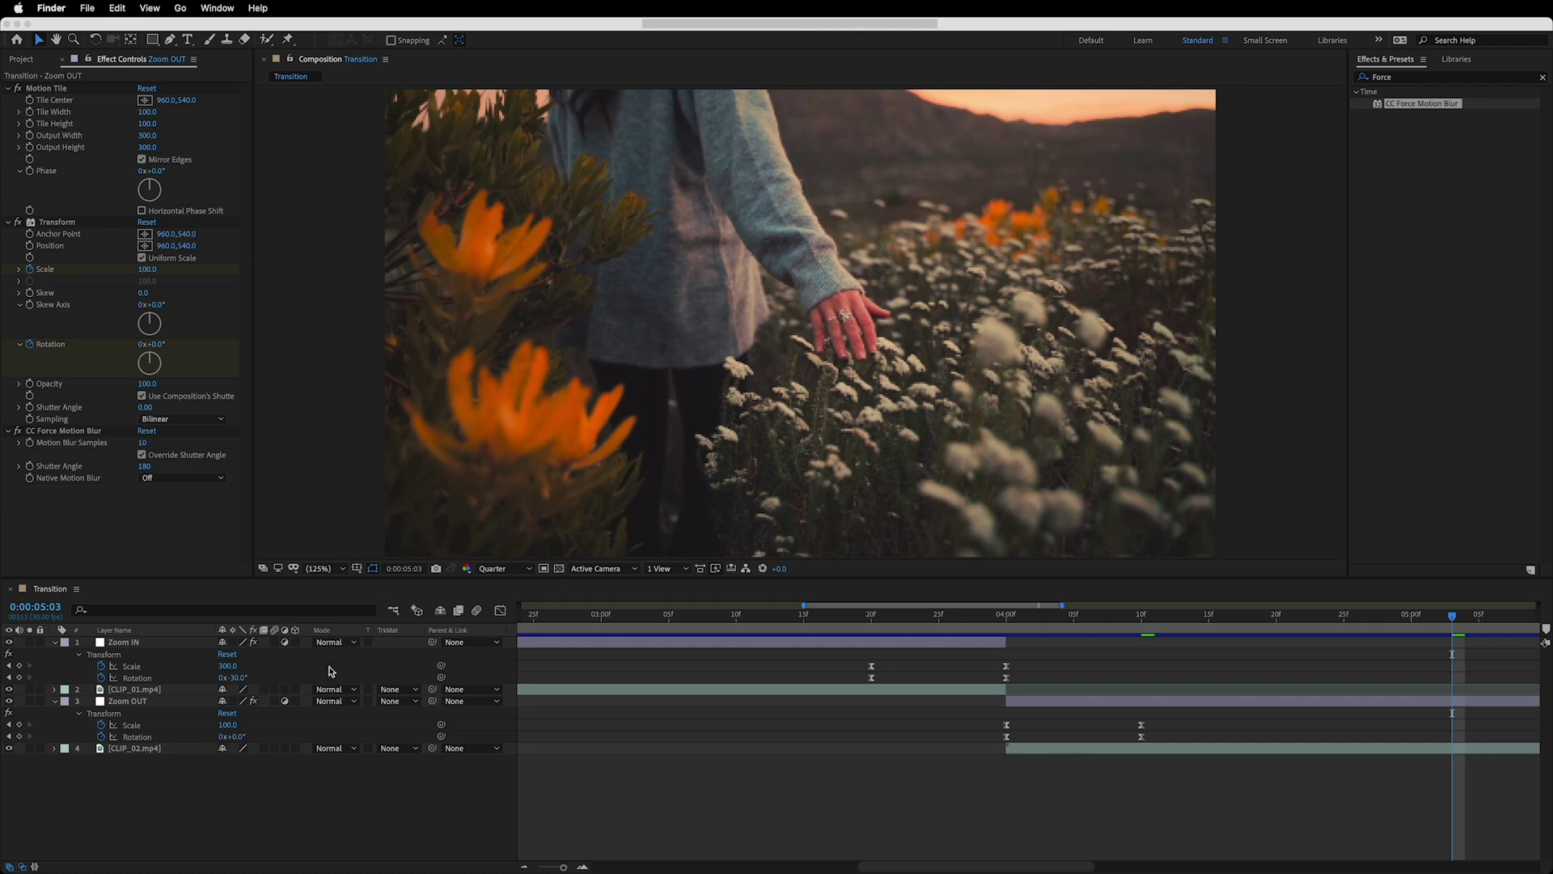
right_click(246, 797)
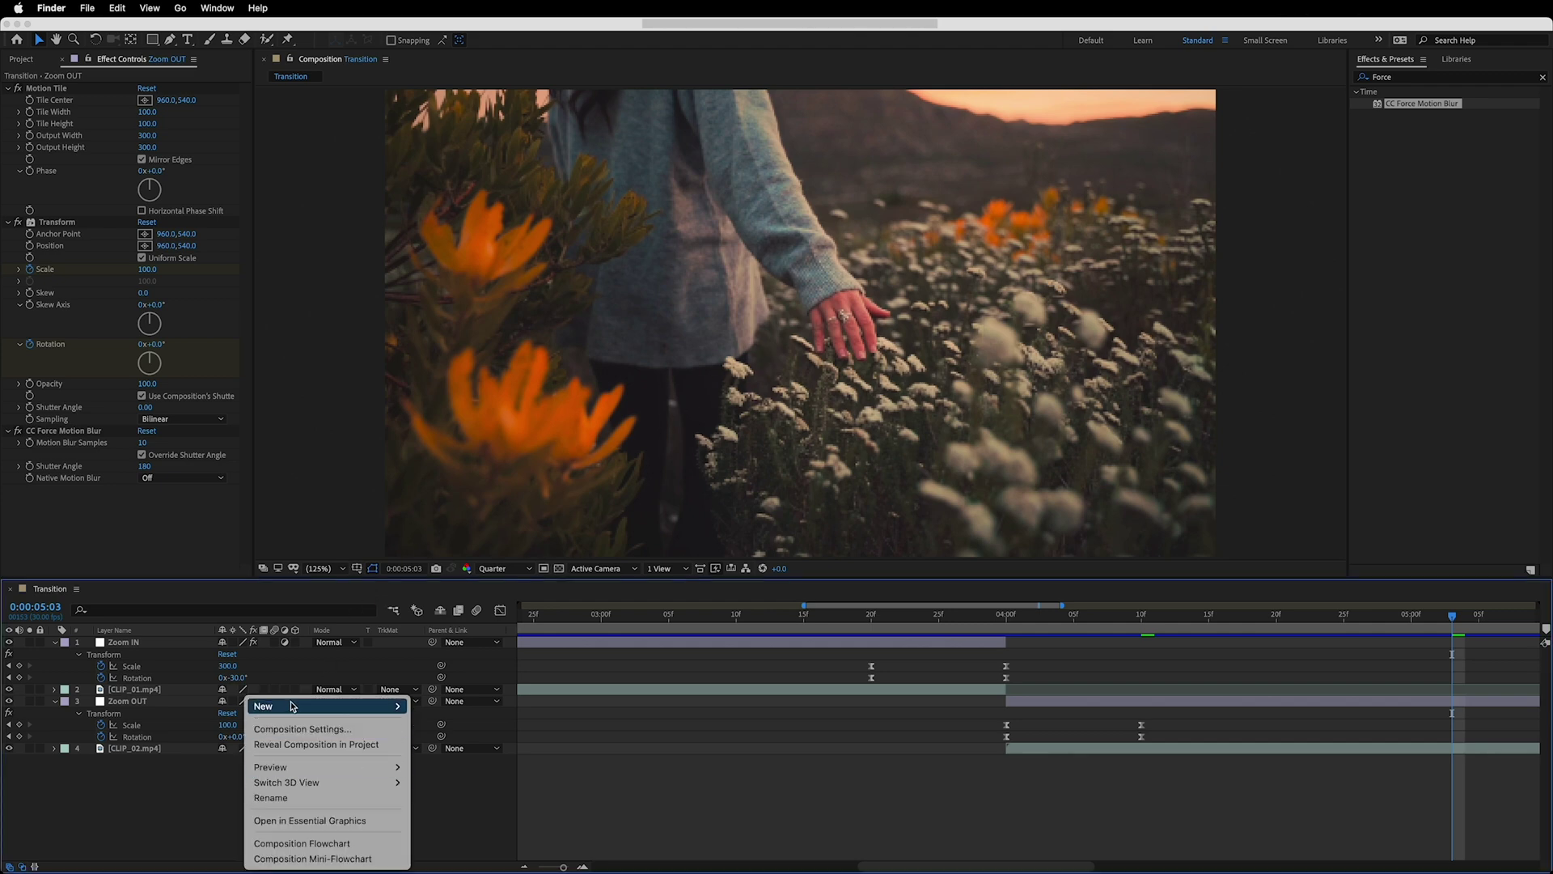
mouse_move(296, 706)
left_click(455, 737)
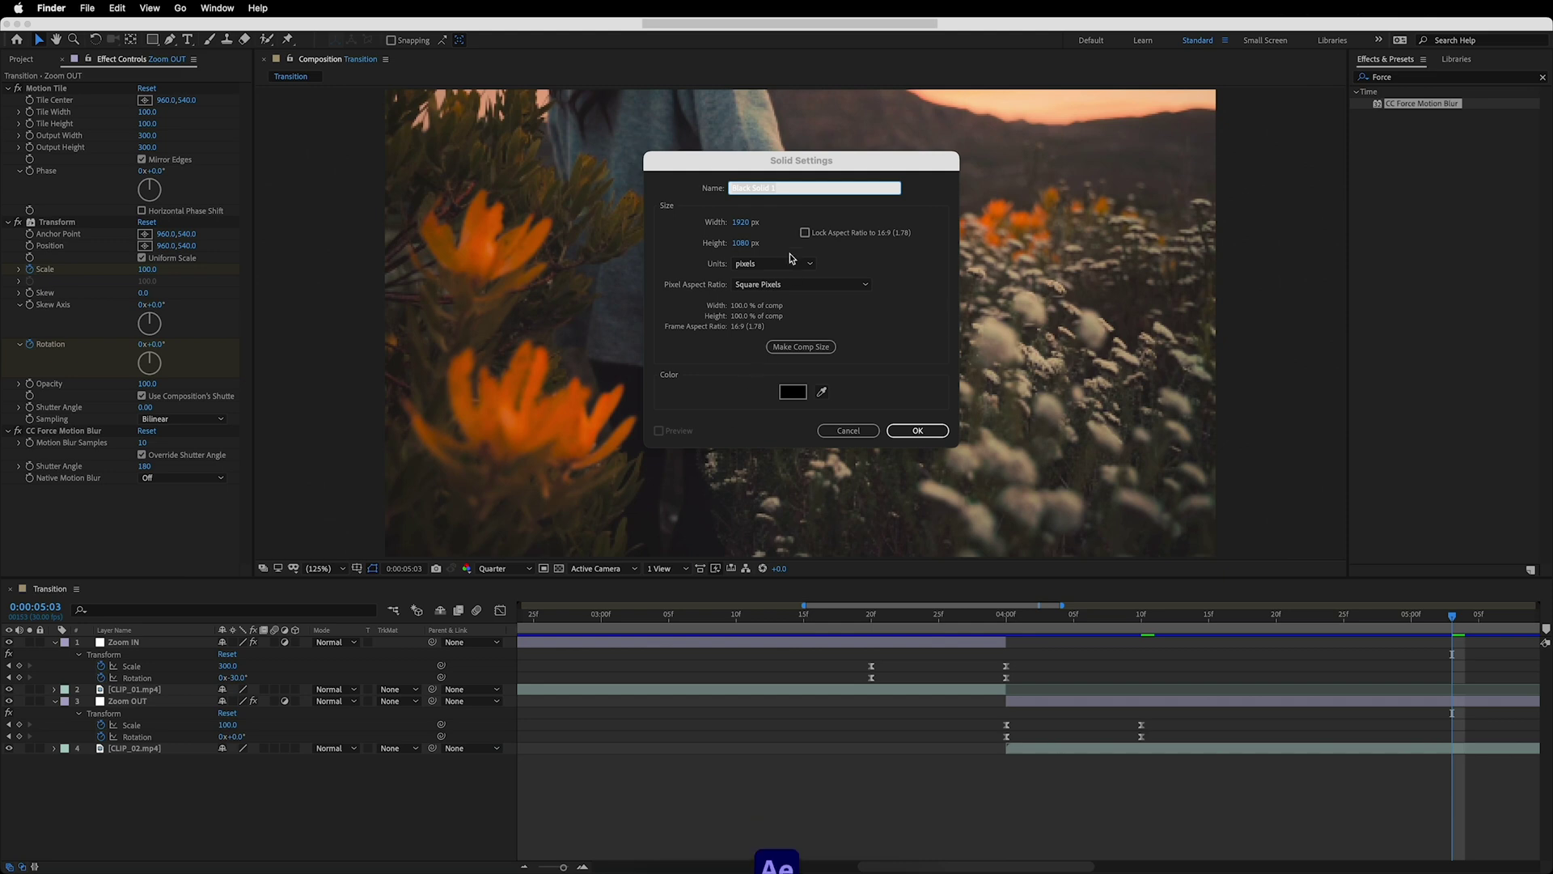
left_click(805, 191)
left_click_drag(805, 192, 677, 191)
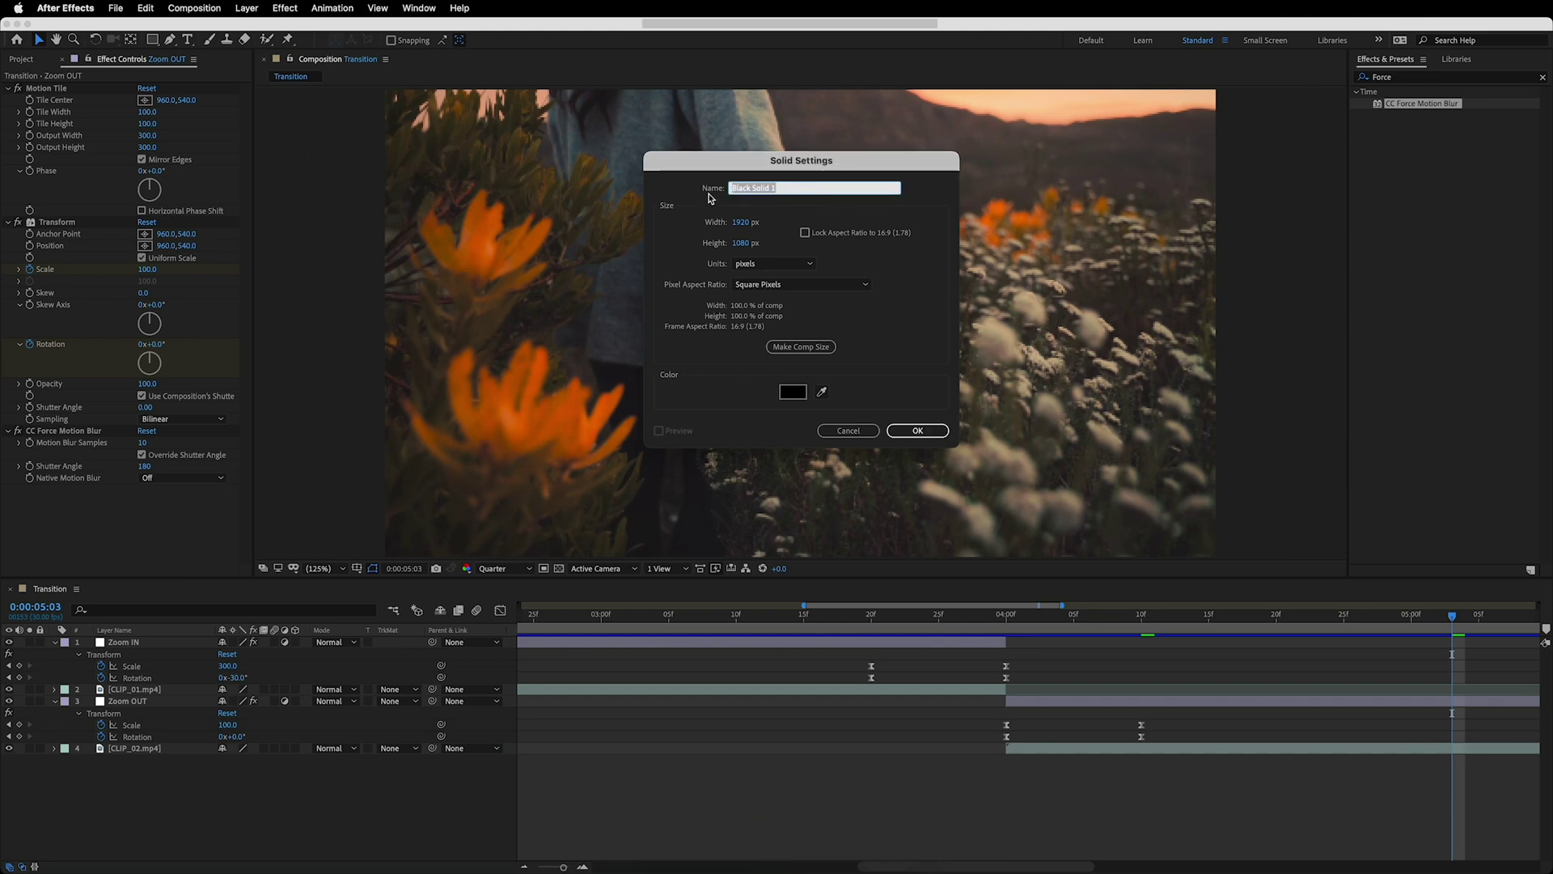
type("CROP")
left_click(793, 392)
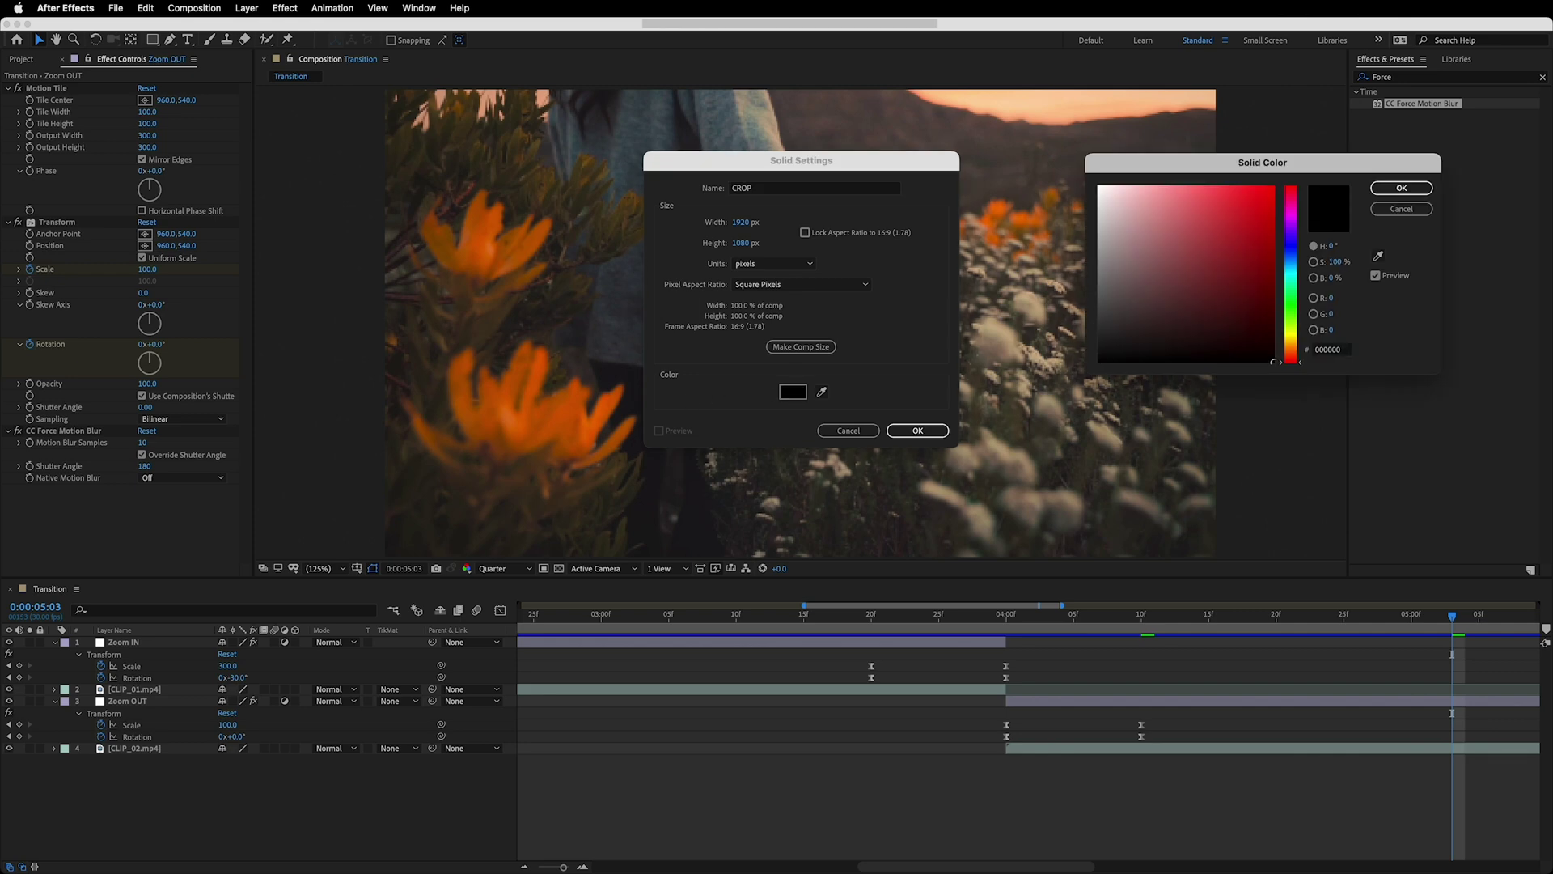
left_click(1402, 187)
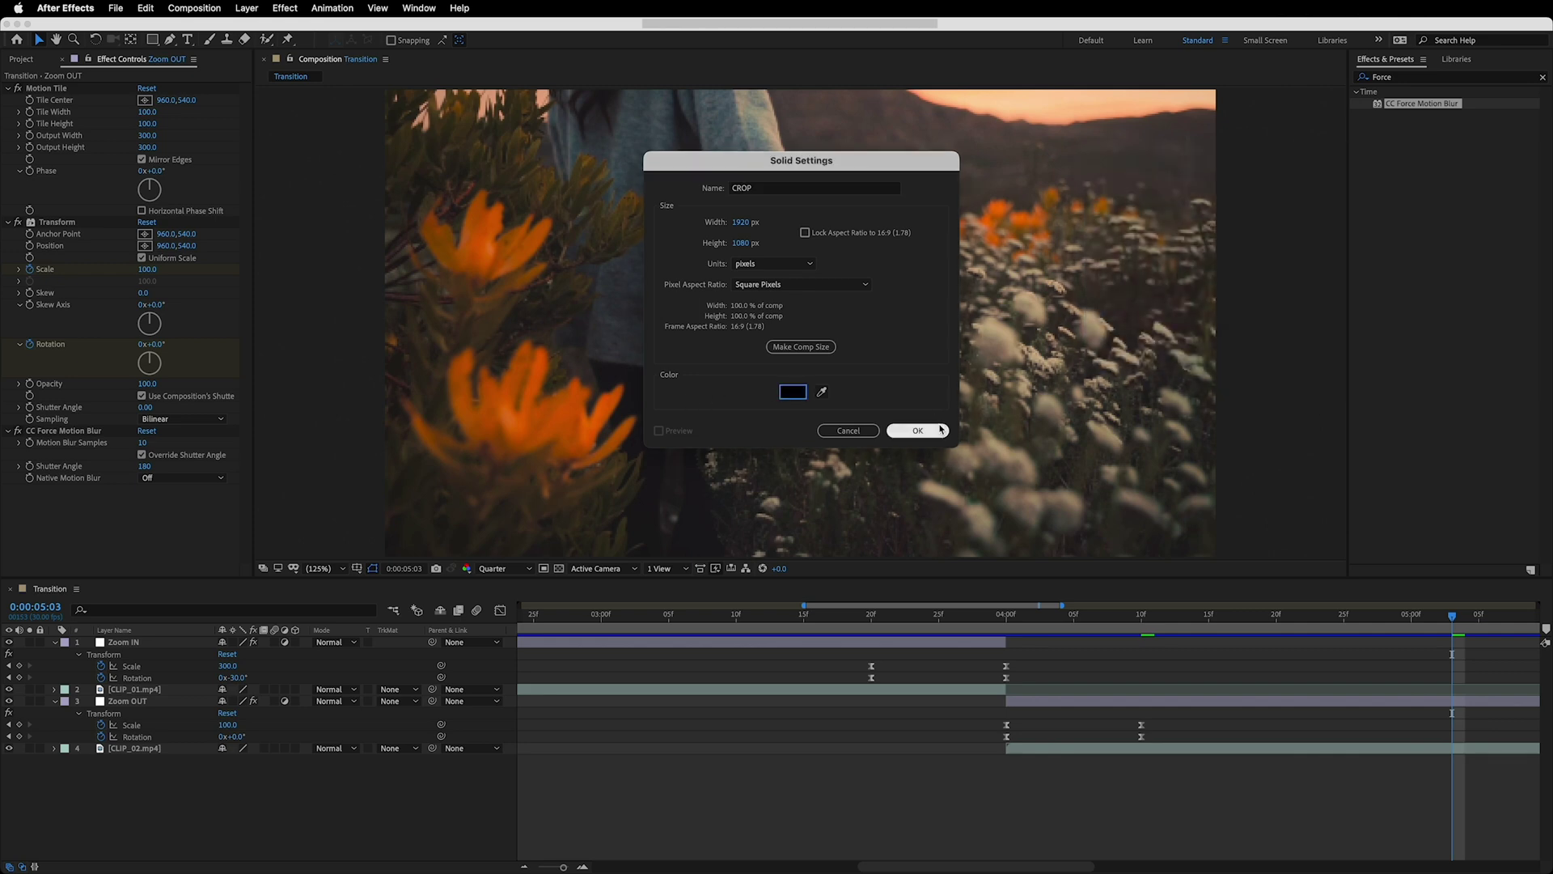
left_click(917, 430)
key("Caps_Lock")
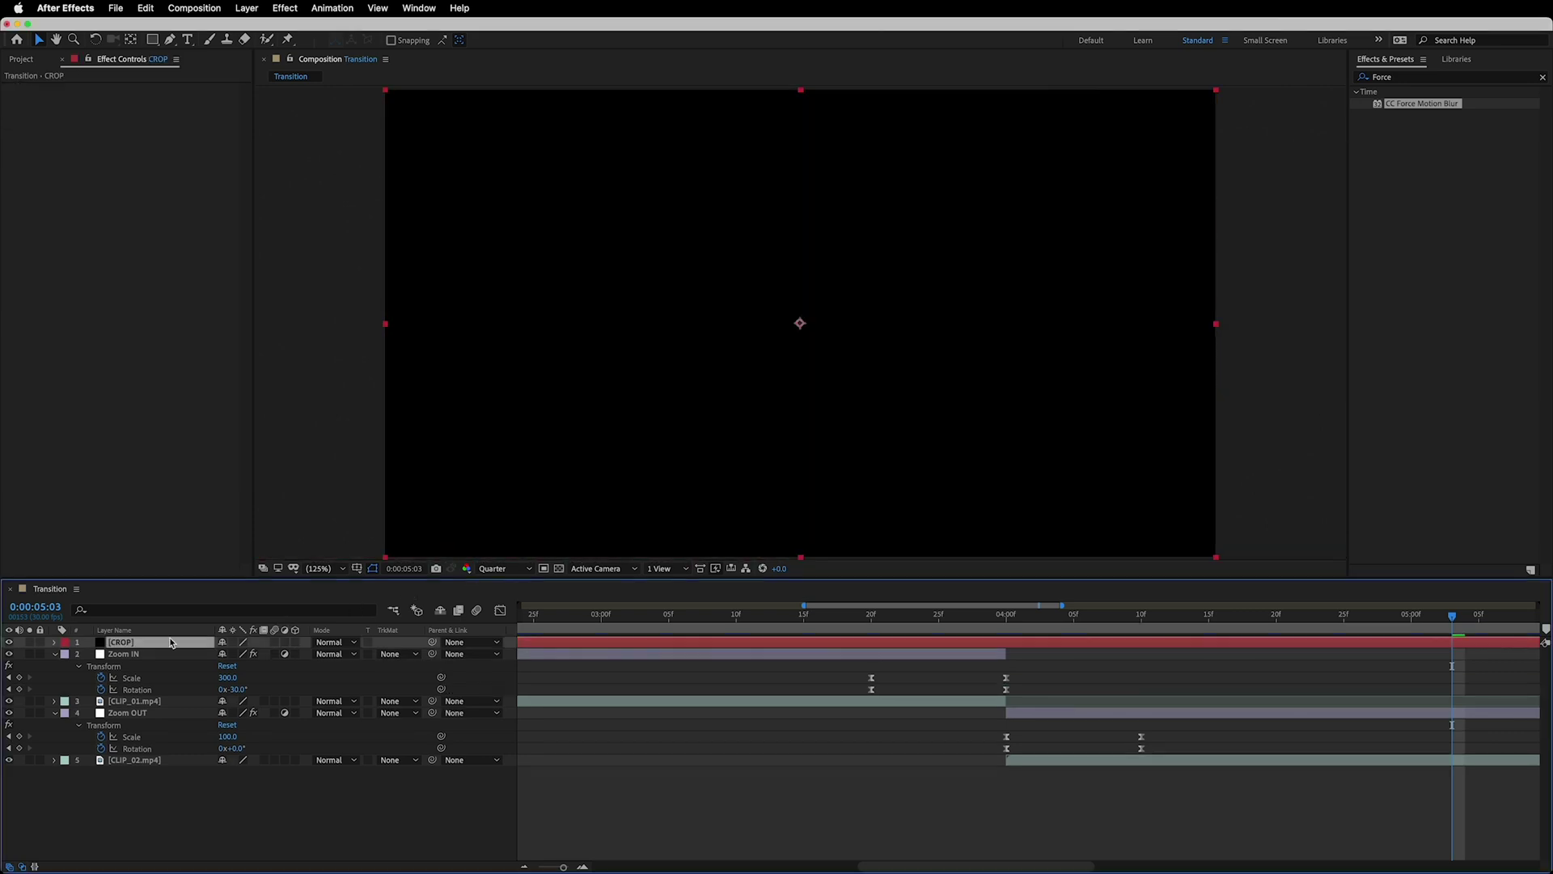
- Show the Title/Action Safe guides and draw a rectangular mask on CROP, past both frame sides and between the upper and lower title-safe lines
left_click(152, 39)
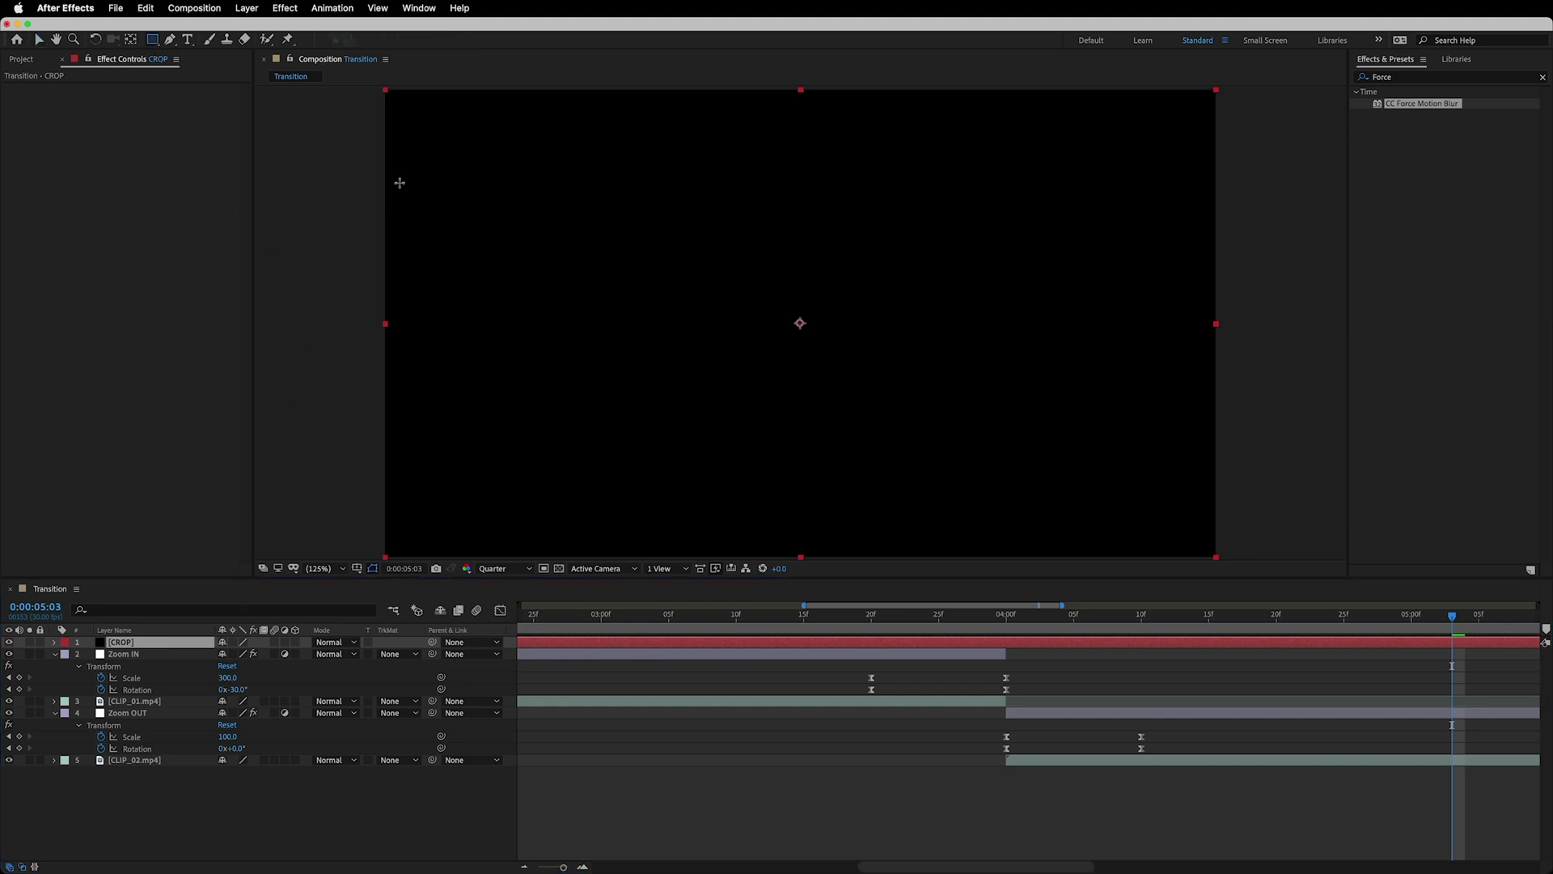
left_click(357, 568)
left_click(362, 582)
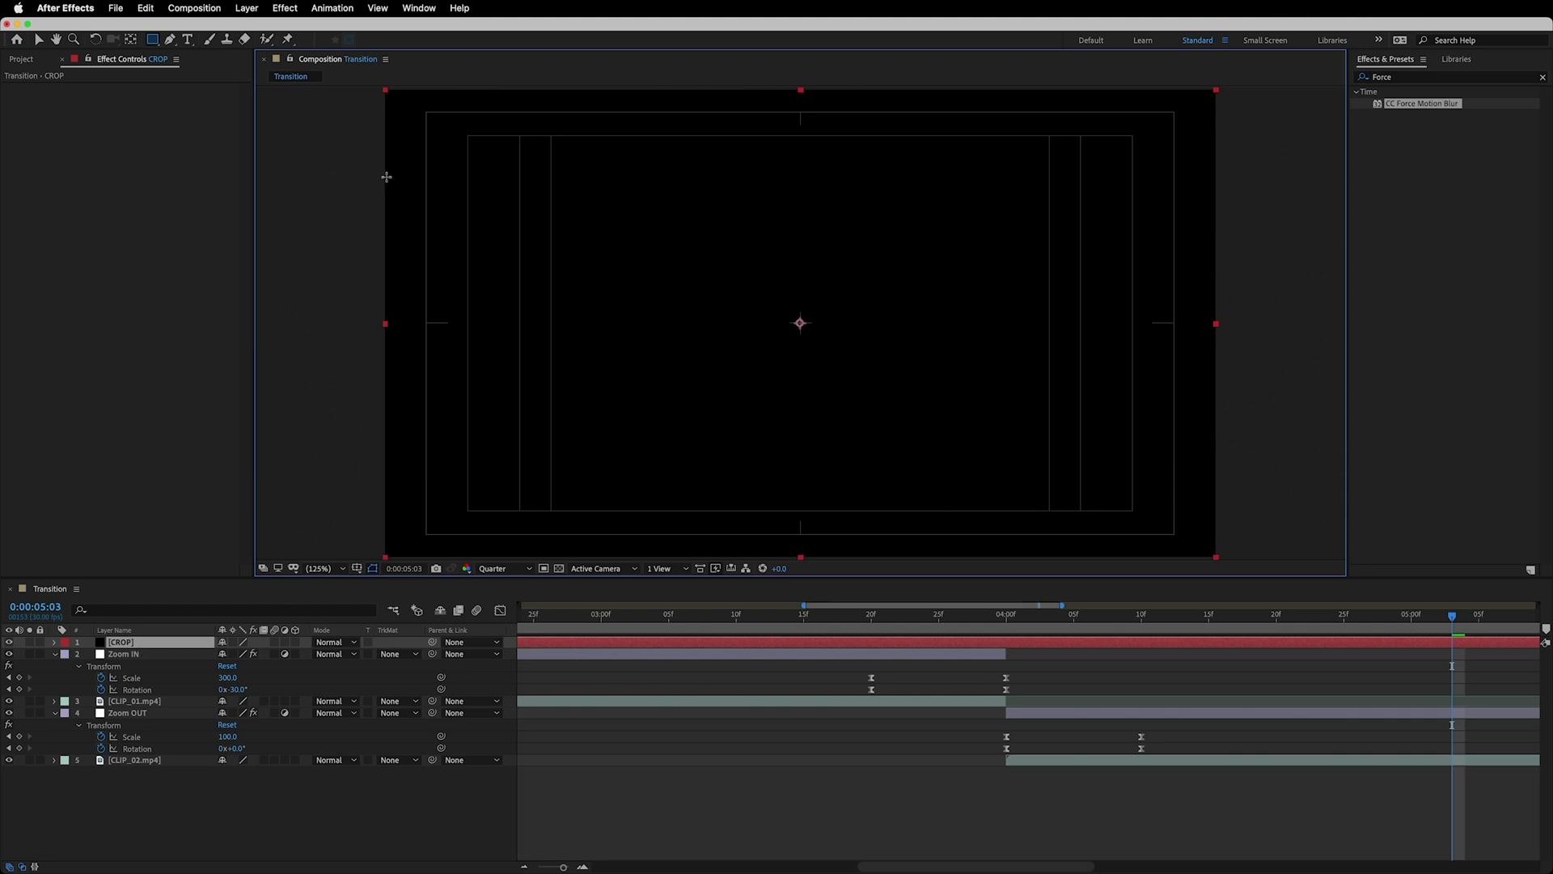
left_click_drag(371, 136, 1240, 511)
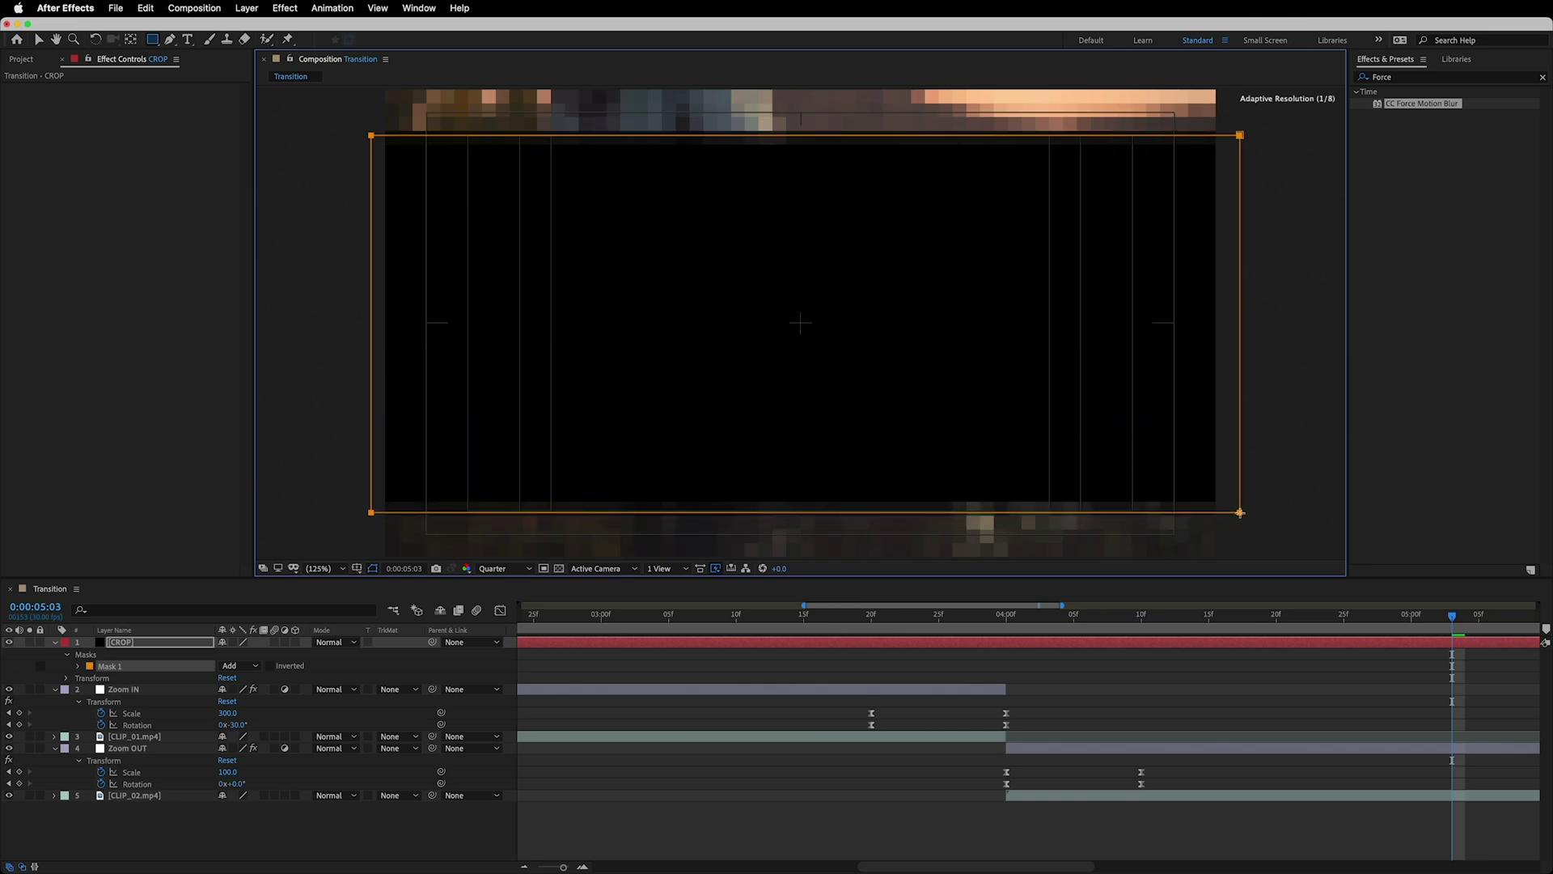
- Invert the CROP mask to leave cinematic bars, and hide the Title/Action Safe guides
left_click(271, 666)
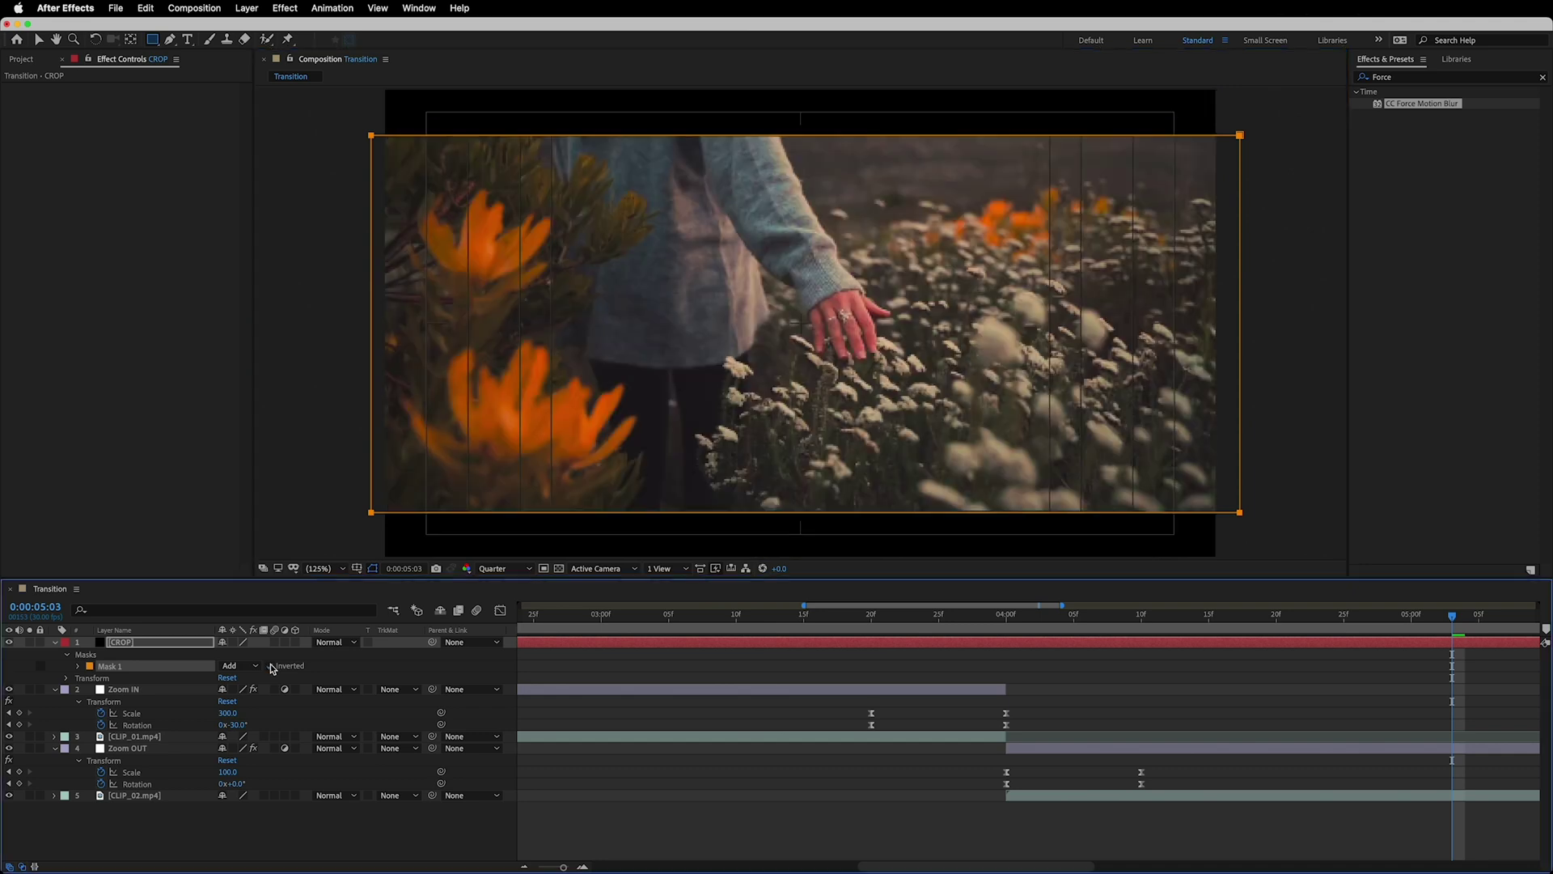
left_click(357, 568)
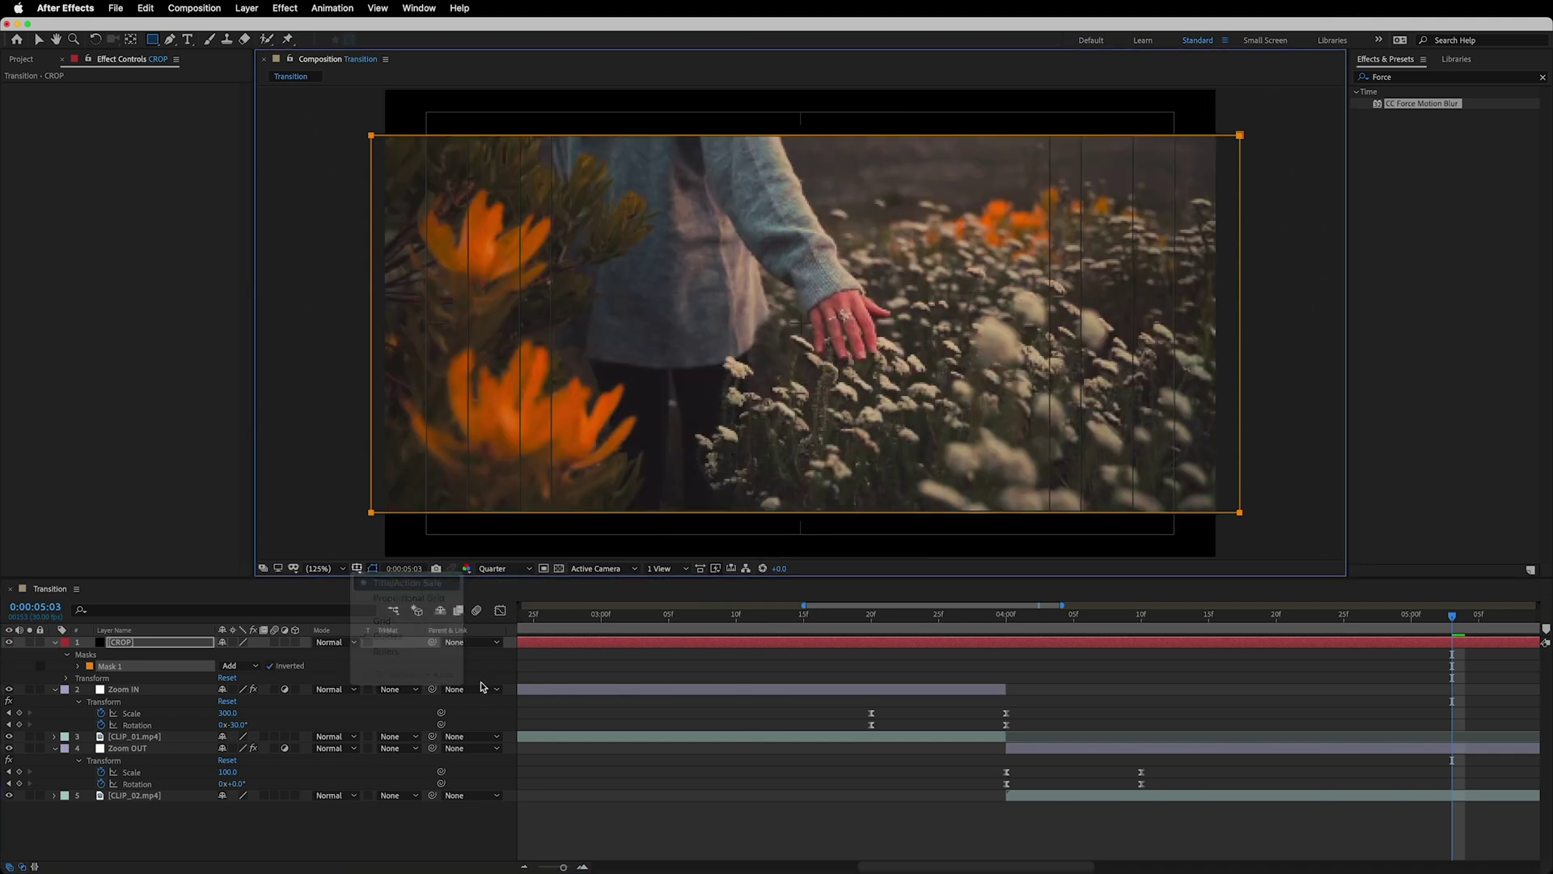
left_click(443, 843)
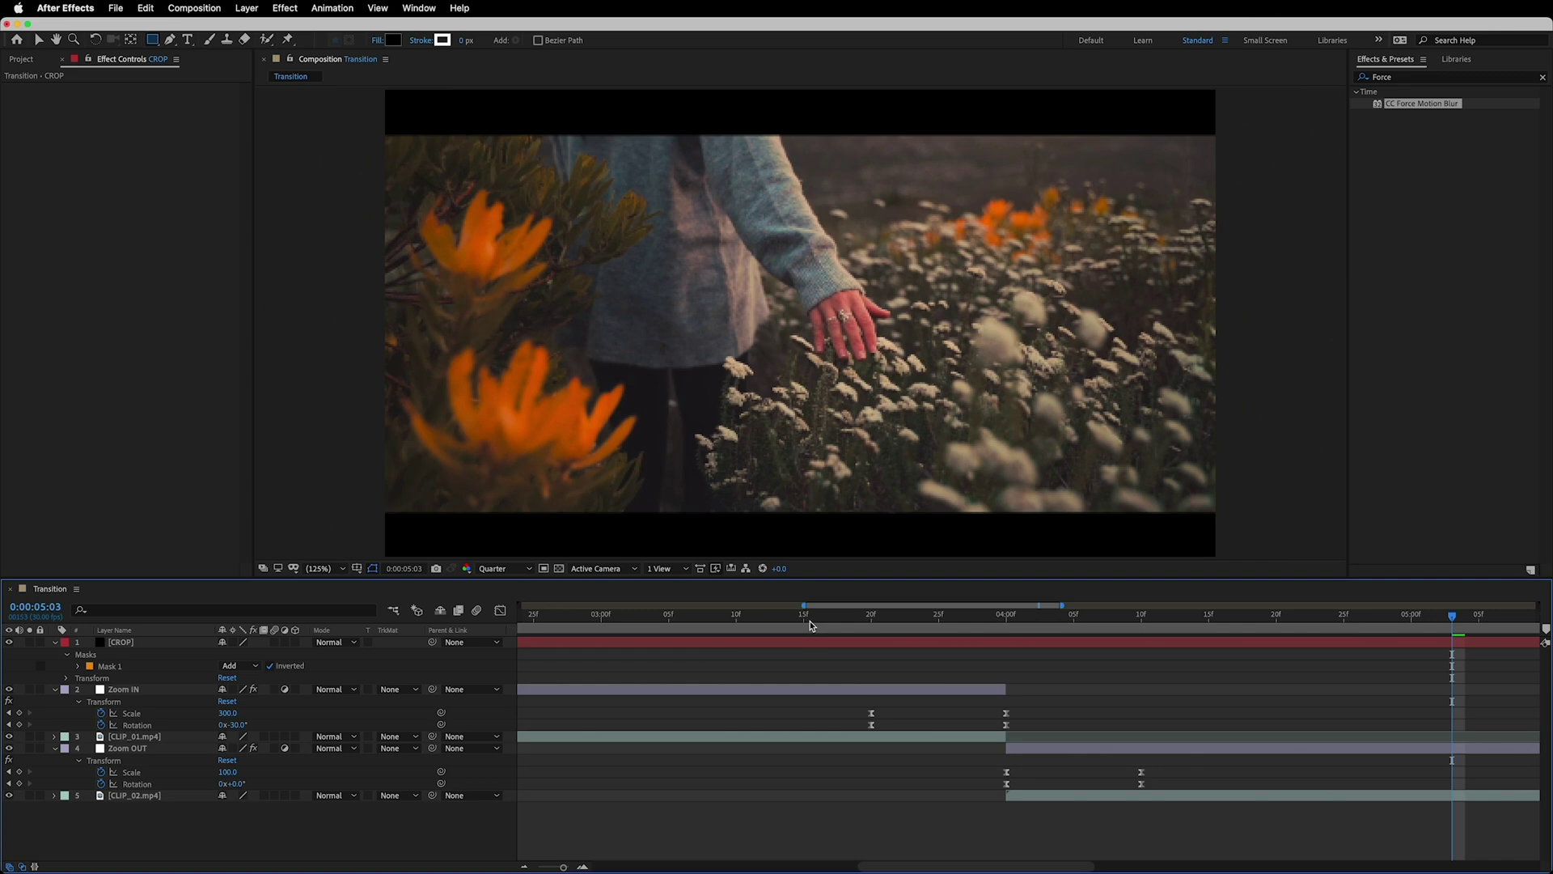
- Fit the whole 10-second composition in the timeline and collapse the expanded properties of all layers
left_click_drag(809, 620, 502, 624)
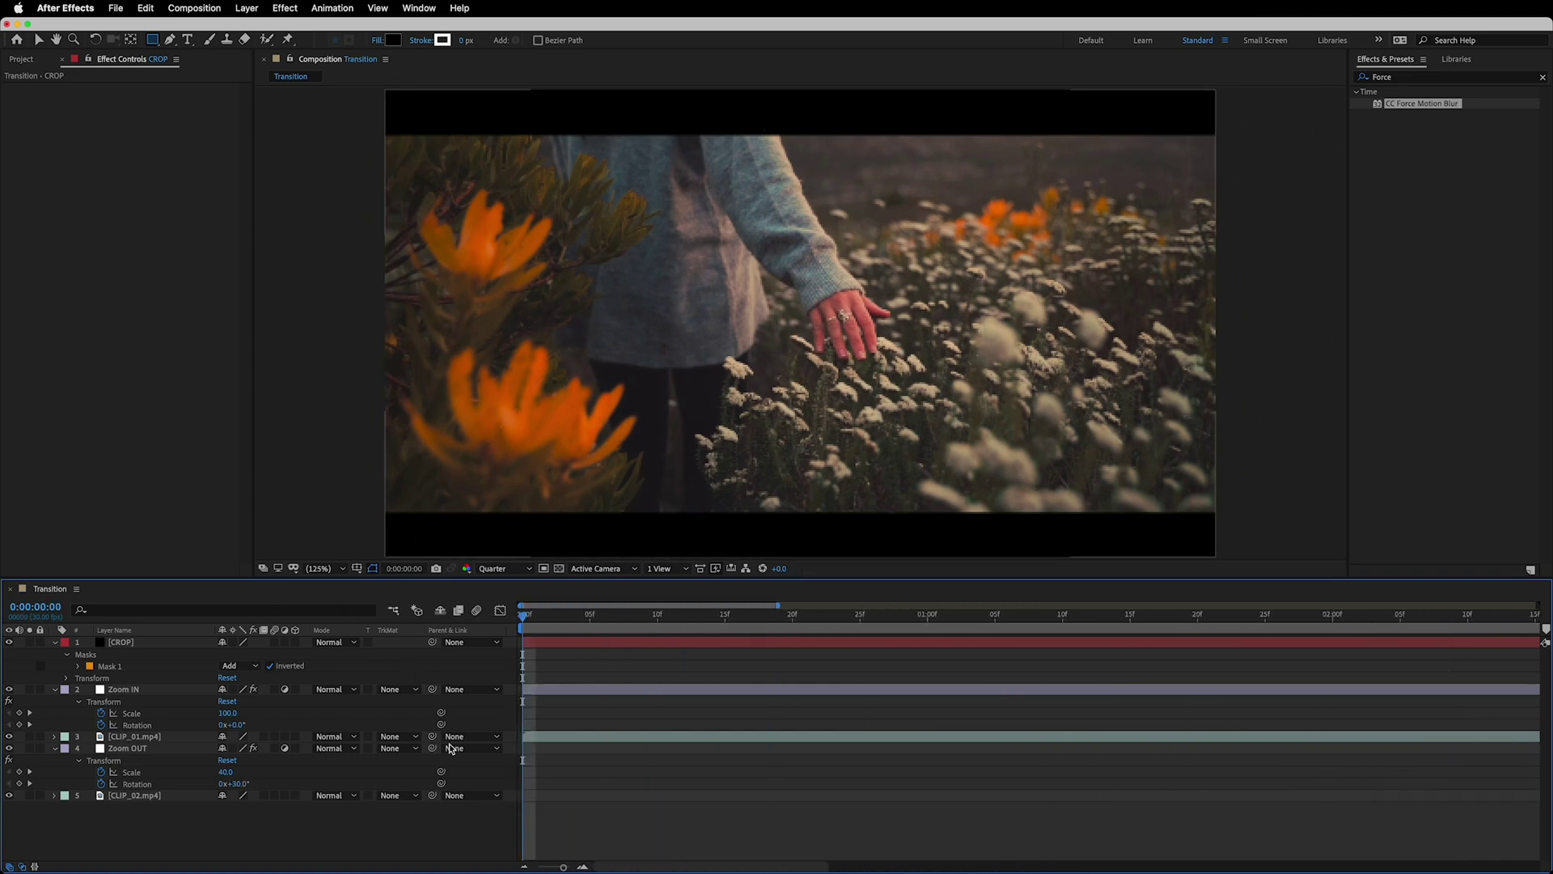
left_click_drag(564, 866, 536, 867)
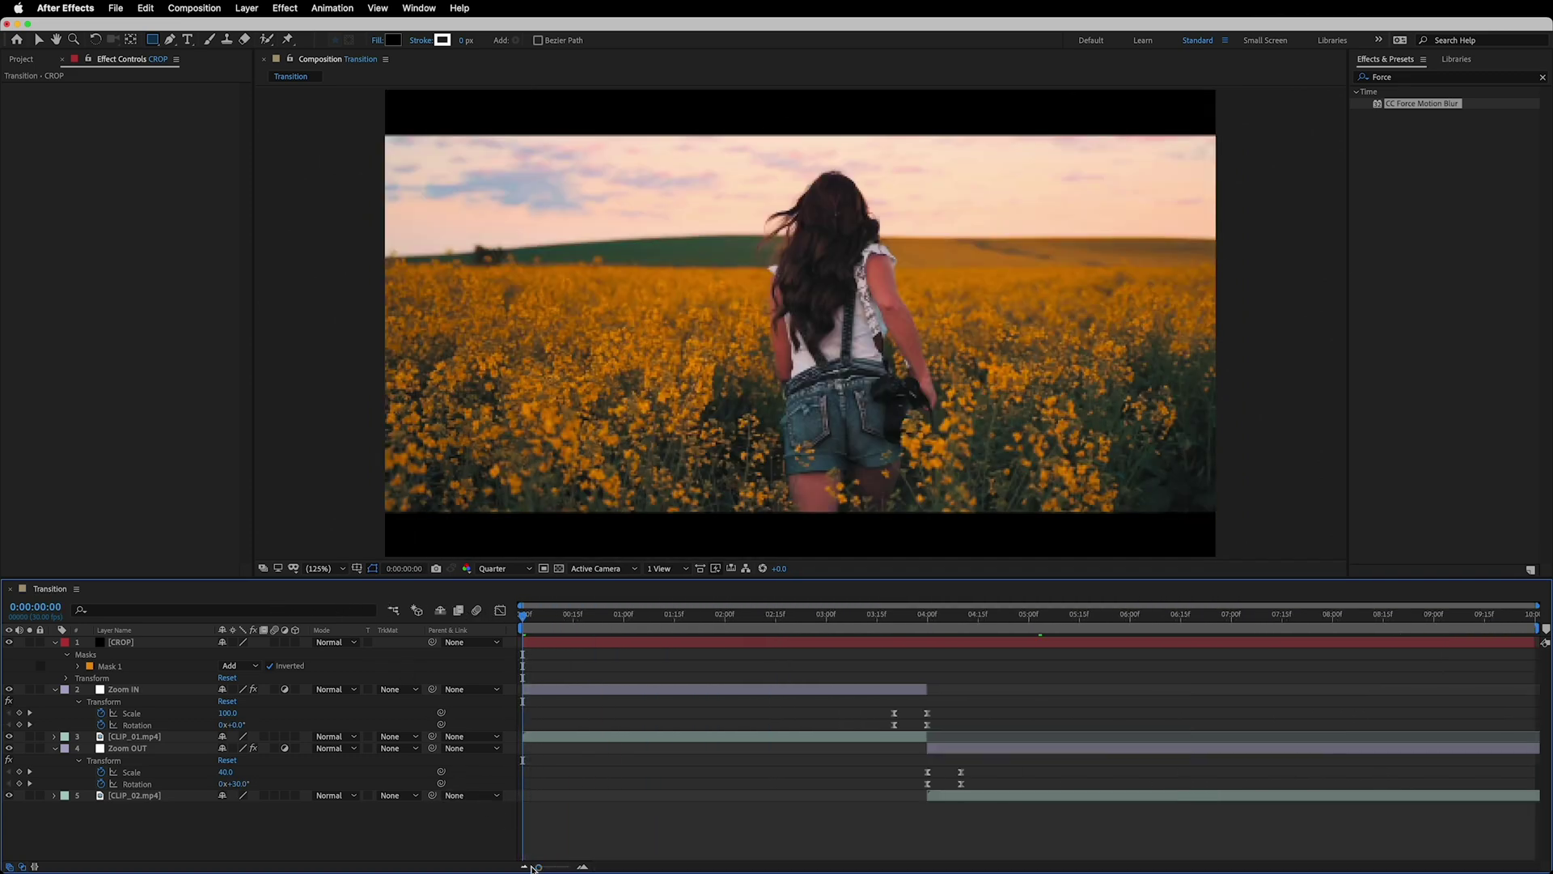
left_click_drag(194, 812, 198, 644)
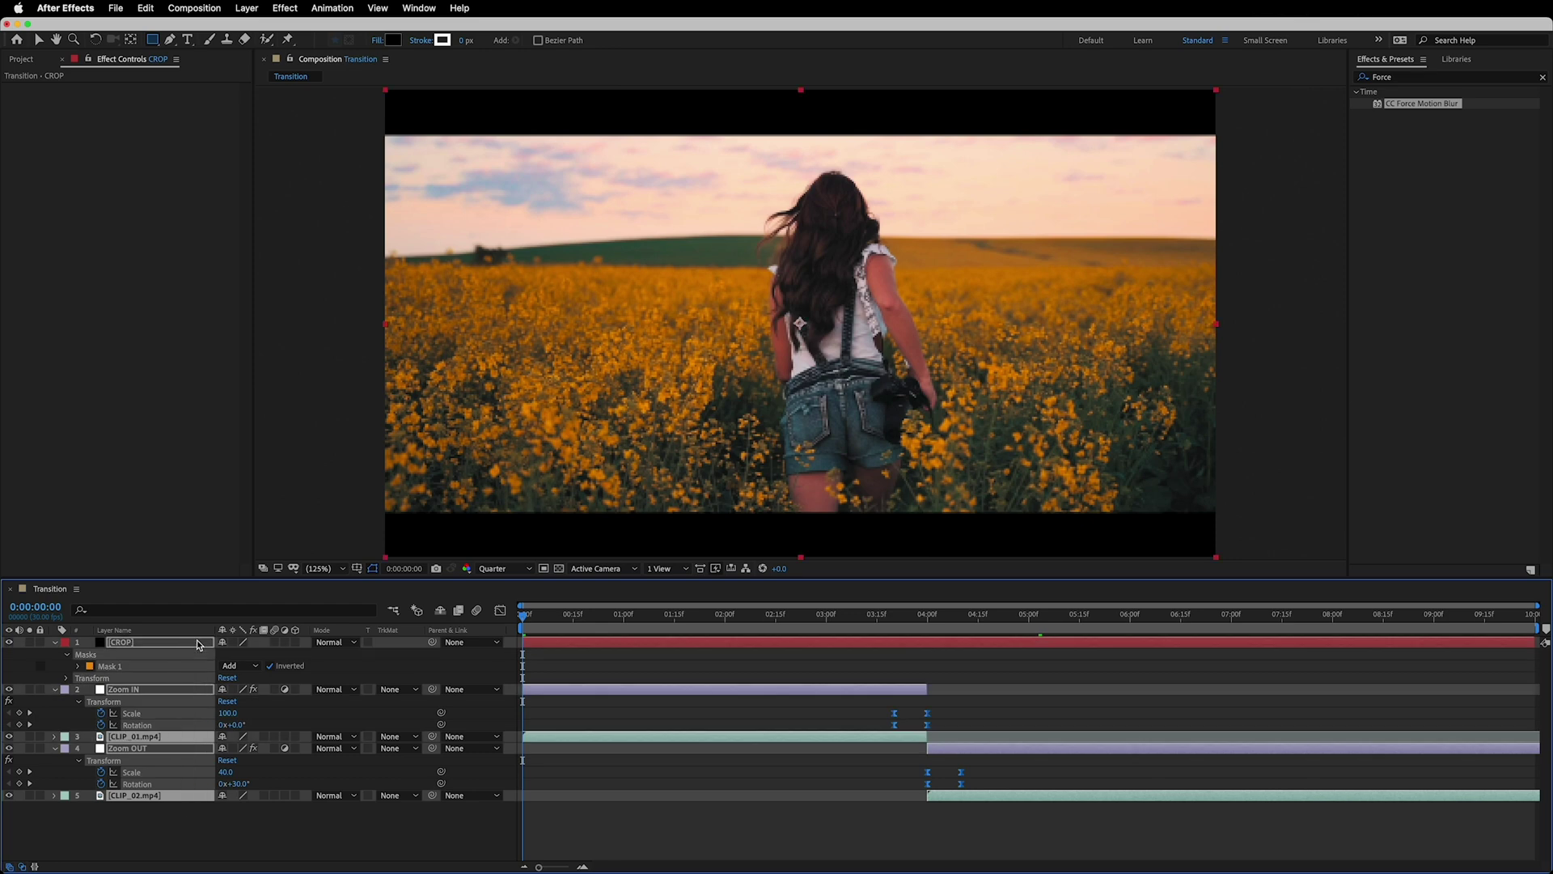
key("u")
left_click(317, 741)
- Set the work area from 0:00:03:00 to 0:00:05:00 and preview the finished transition from its start
left_click_drag(790, 625, 827, 621)
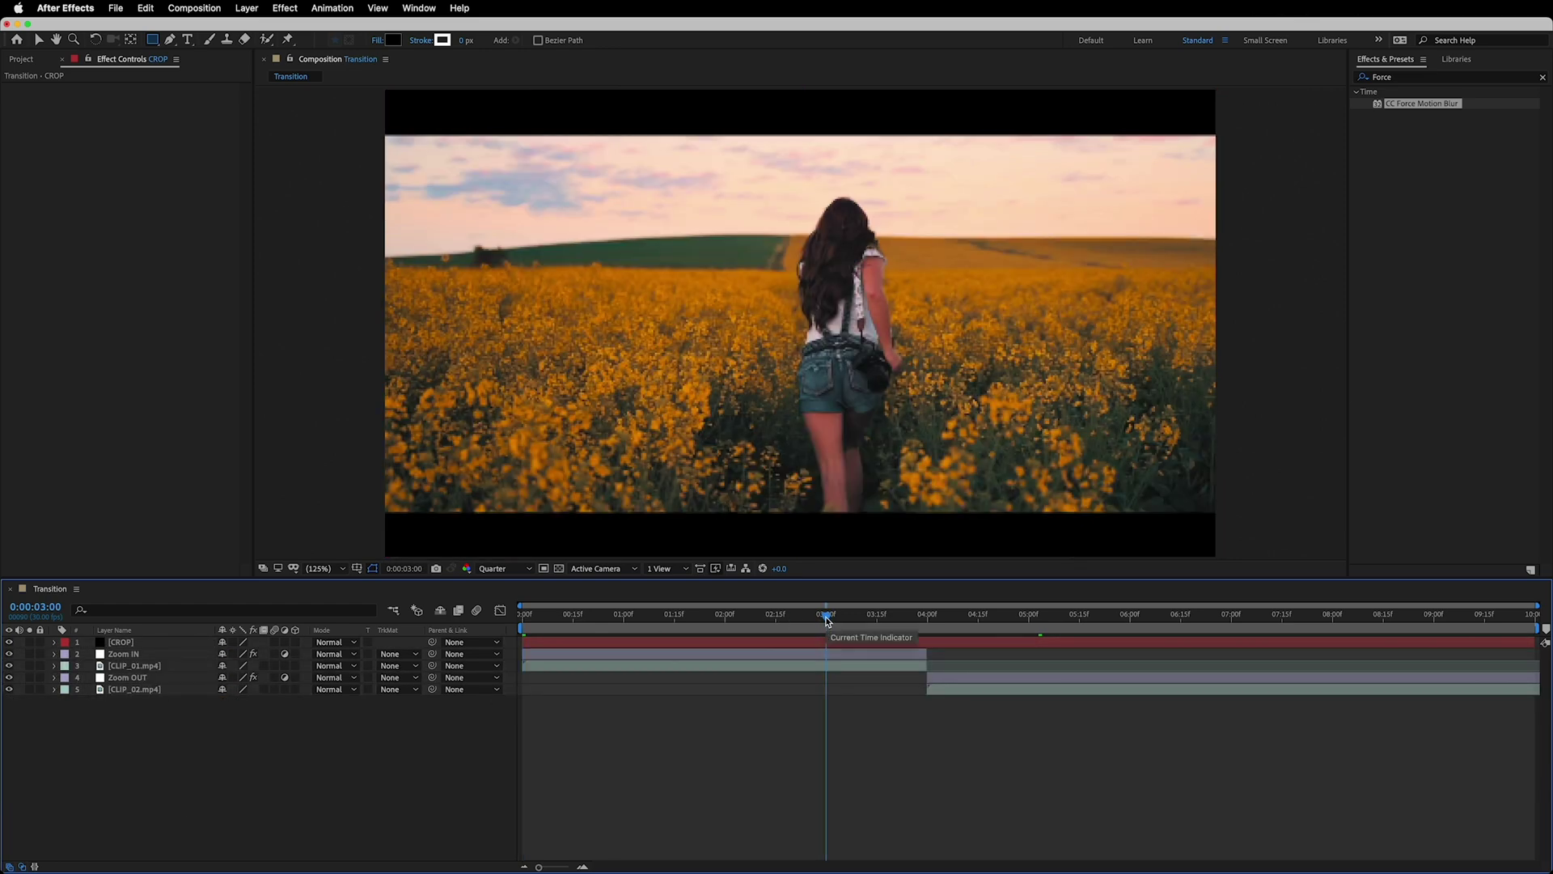
key("b")
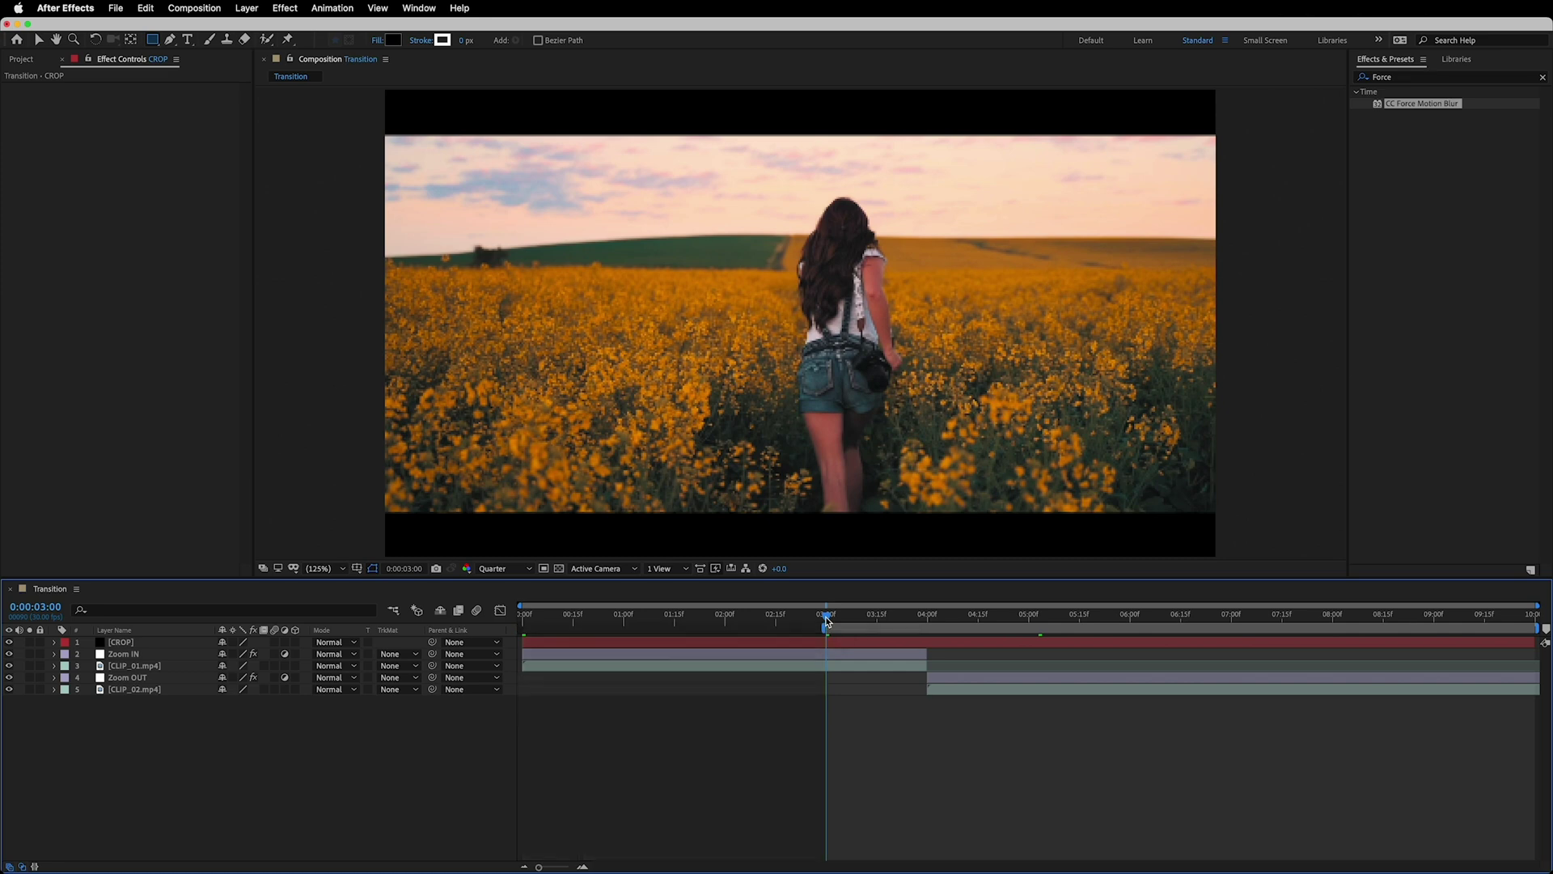
left_click_drag(827, 621, 1029, 623)
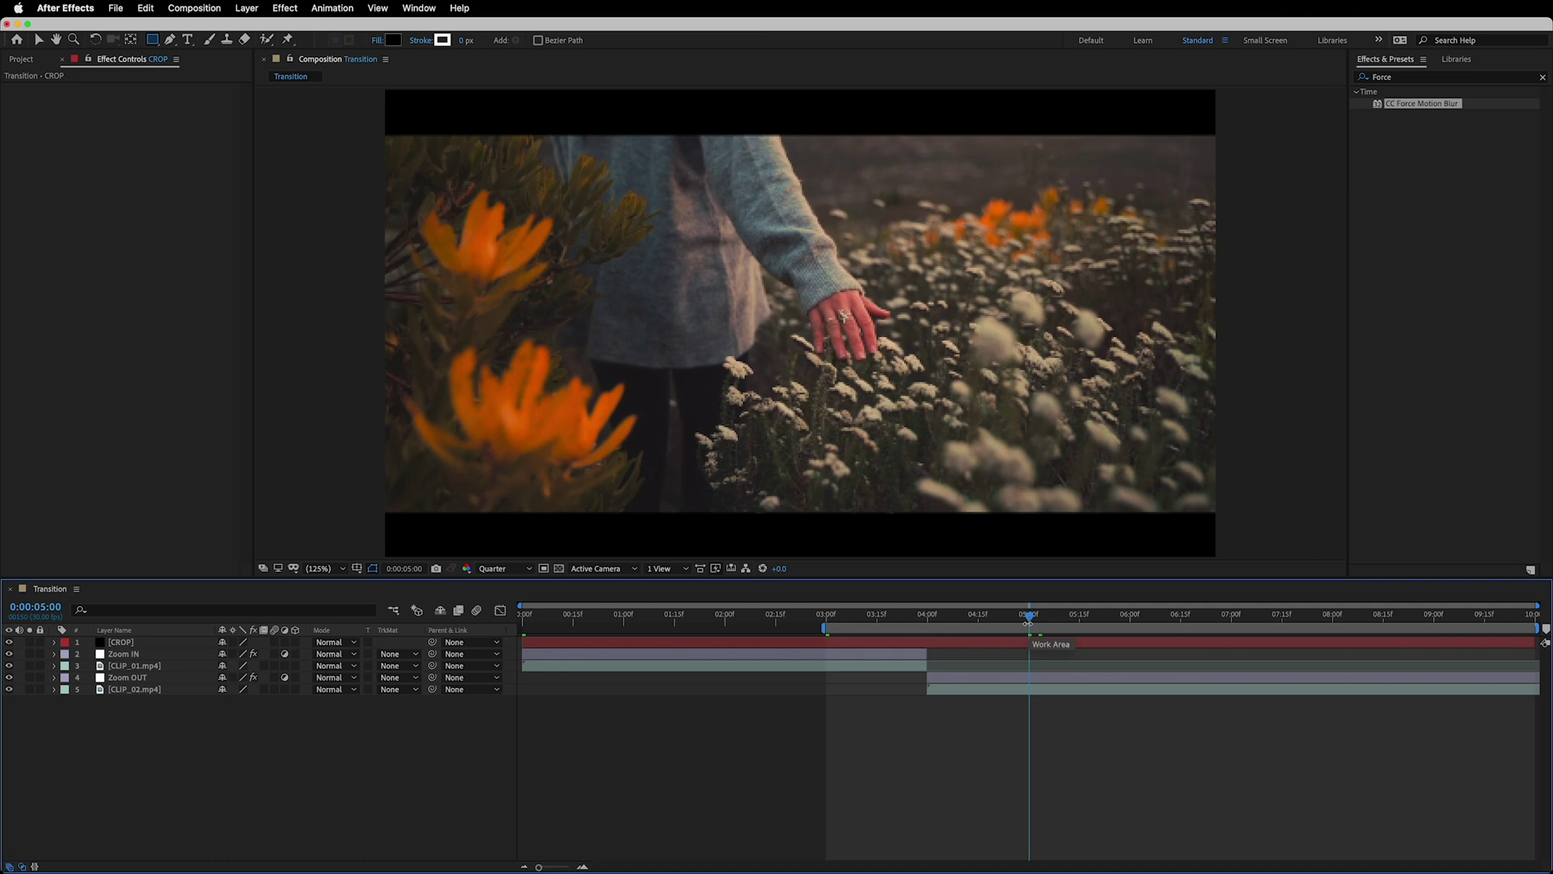
key("n")
left_click_drag(1029, 623, 826, 622)
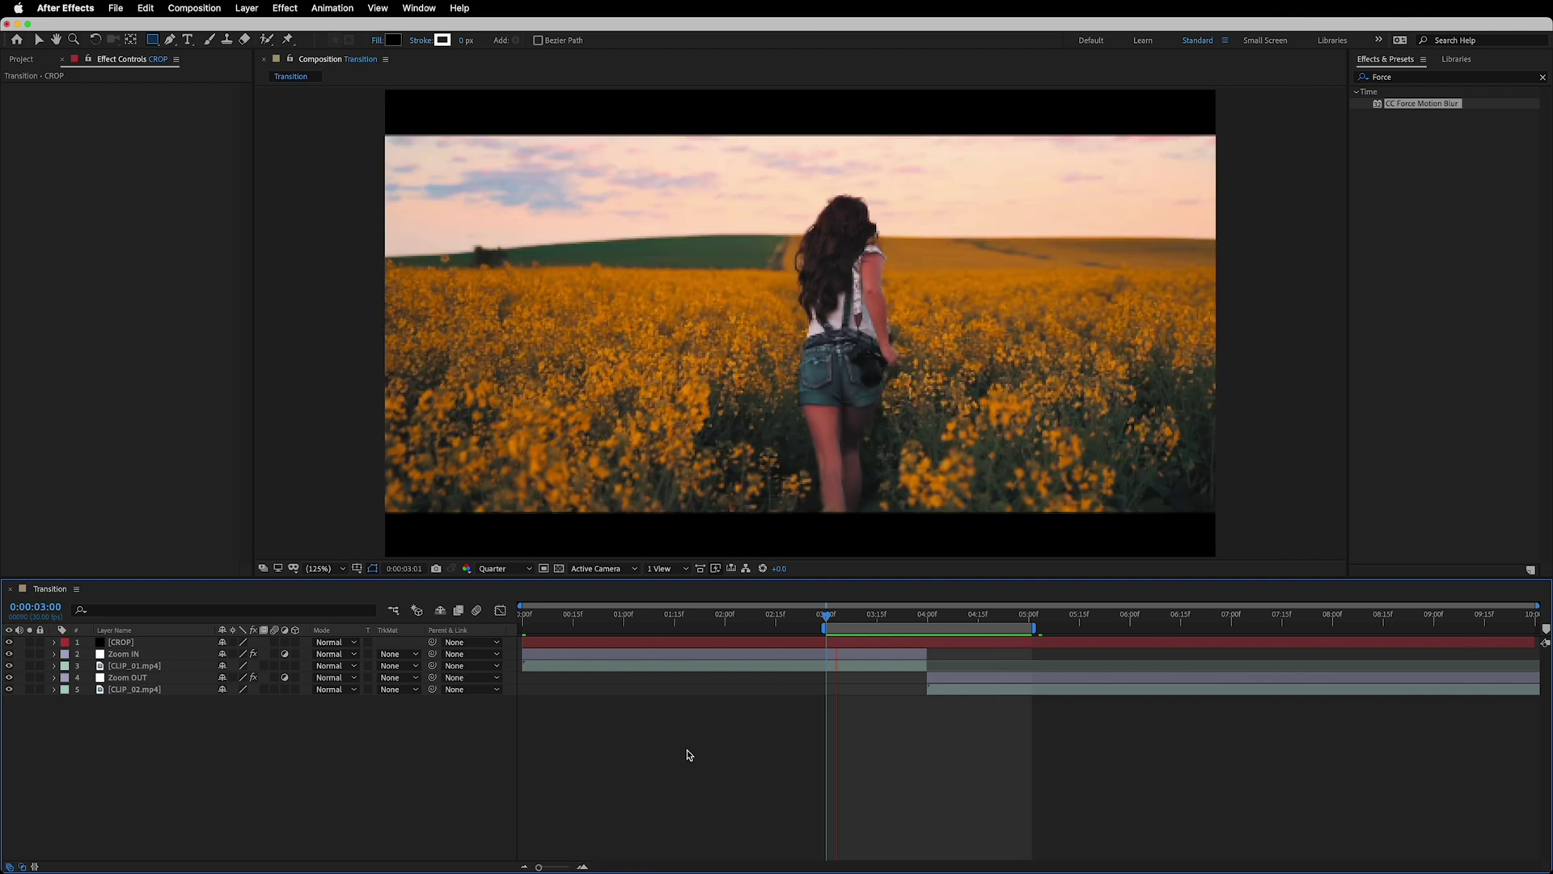
key("super+5")
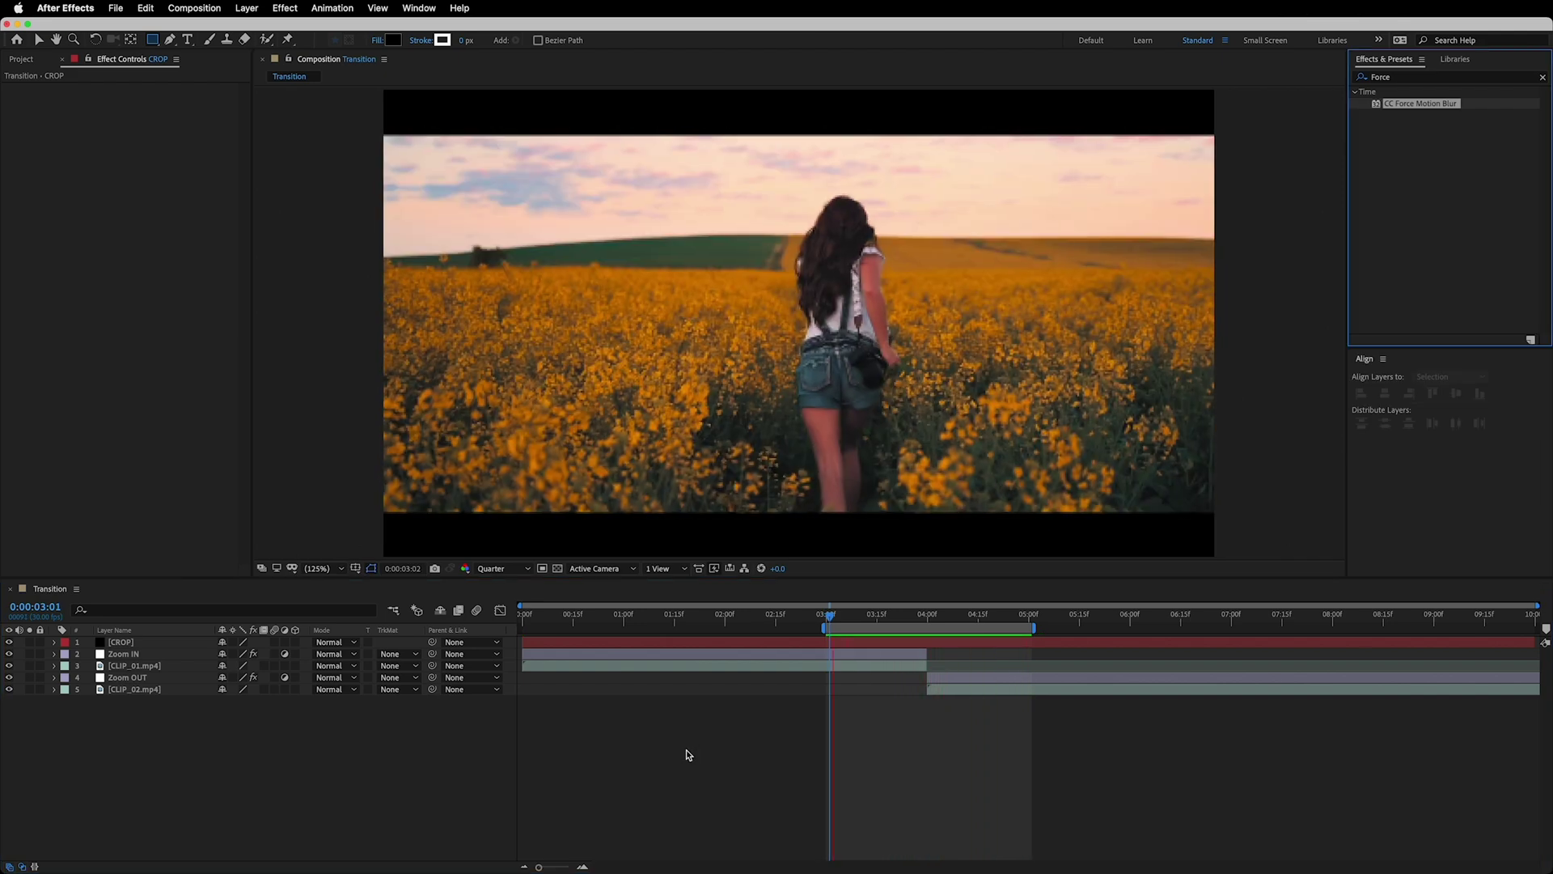